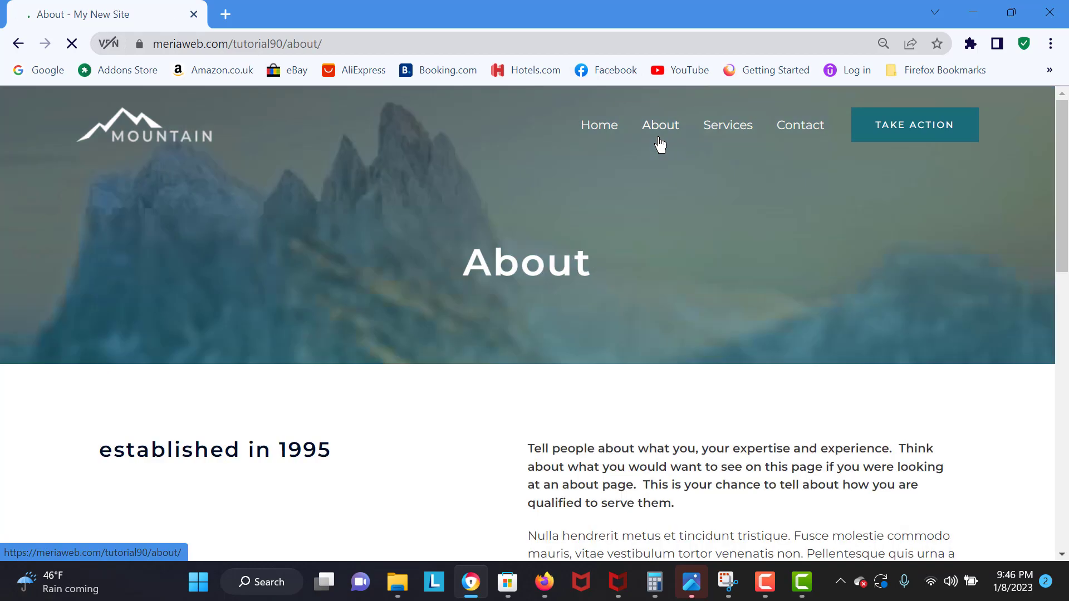
- Browse the Mountain demo's Services and other pages, then return to its Home page
drag(1064, 188, 1067, 305)
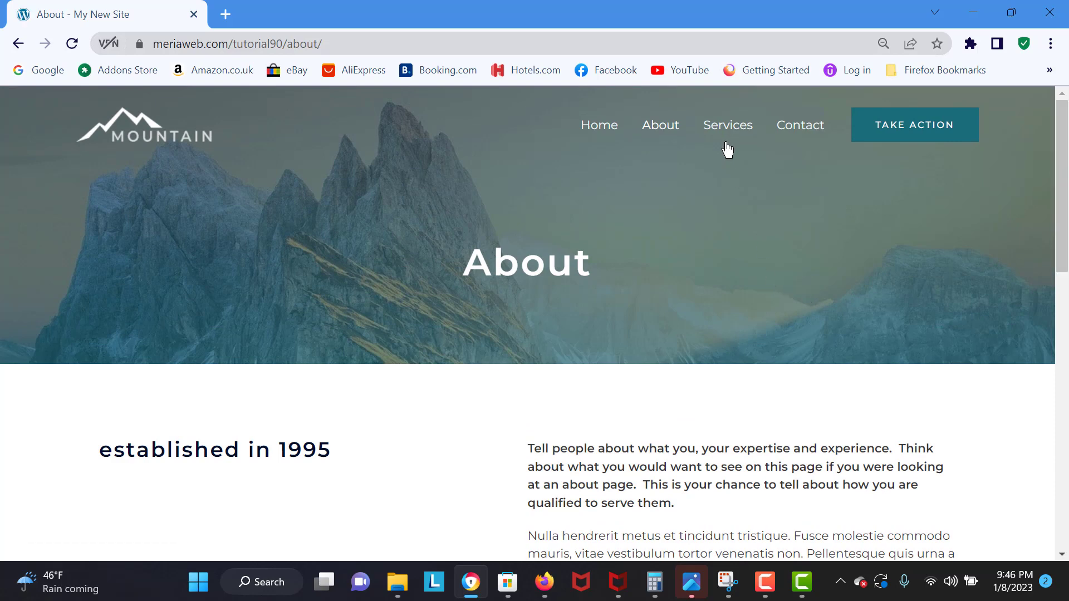
click(727, 138)
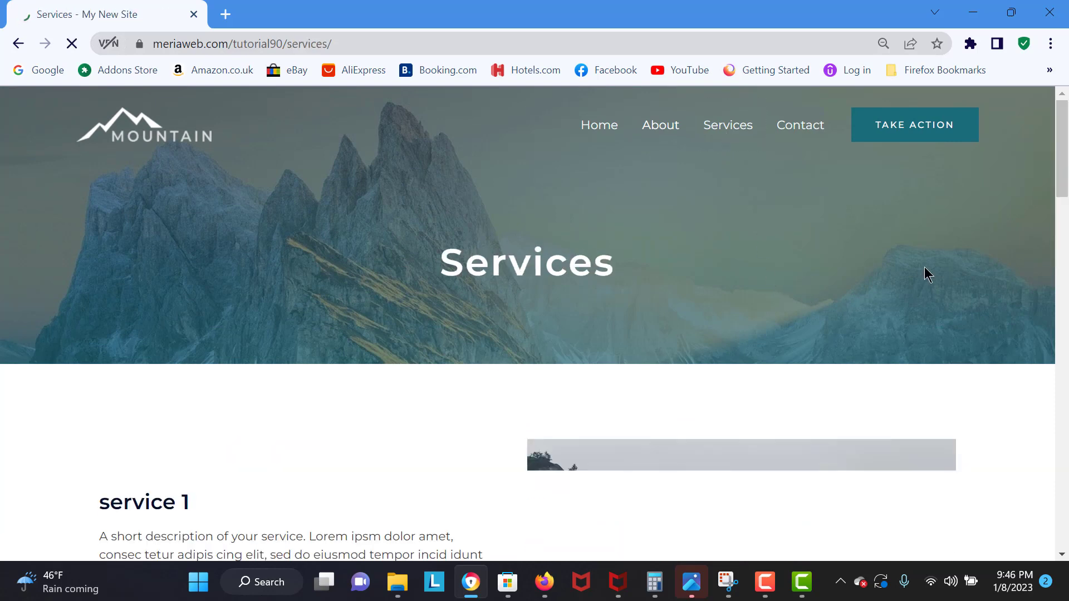
scroll(528, 323, down, 20)
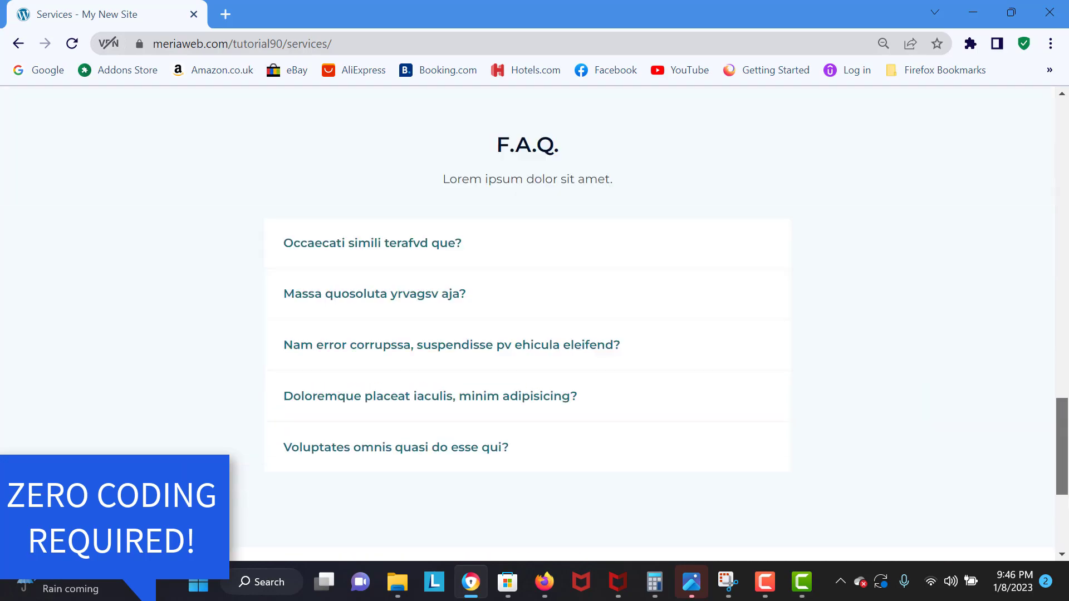
drag(1063, 452, 1052, 130)
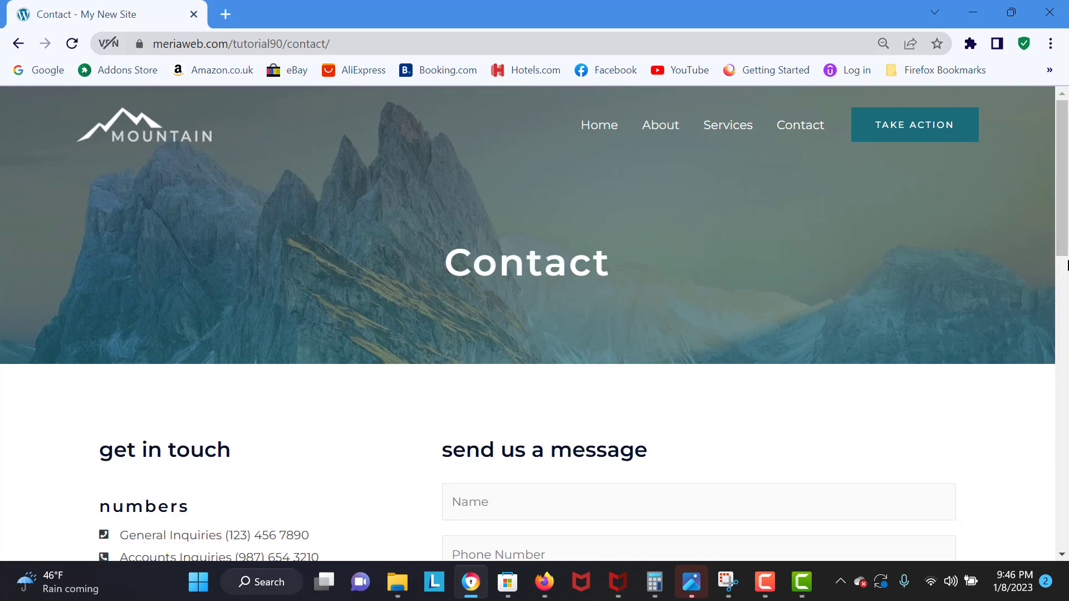
drag(1066, 243, 1039, 141)
click(614, 150)
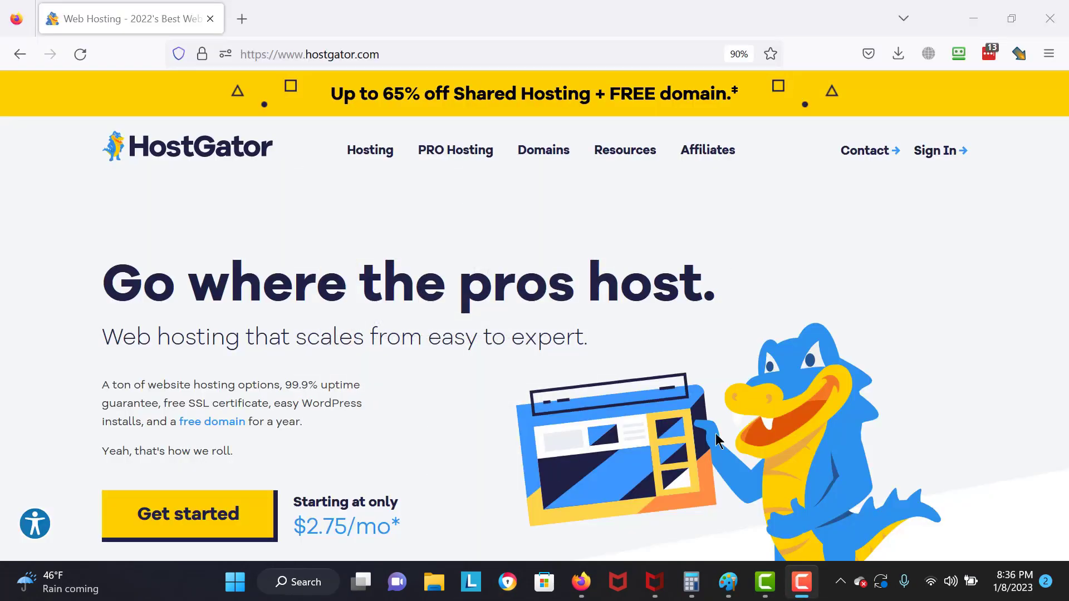
- Compare the Hatchling, Baby and Business shared hosting plans to reach the Baby plan checkout
click(228, 529)
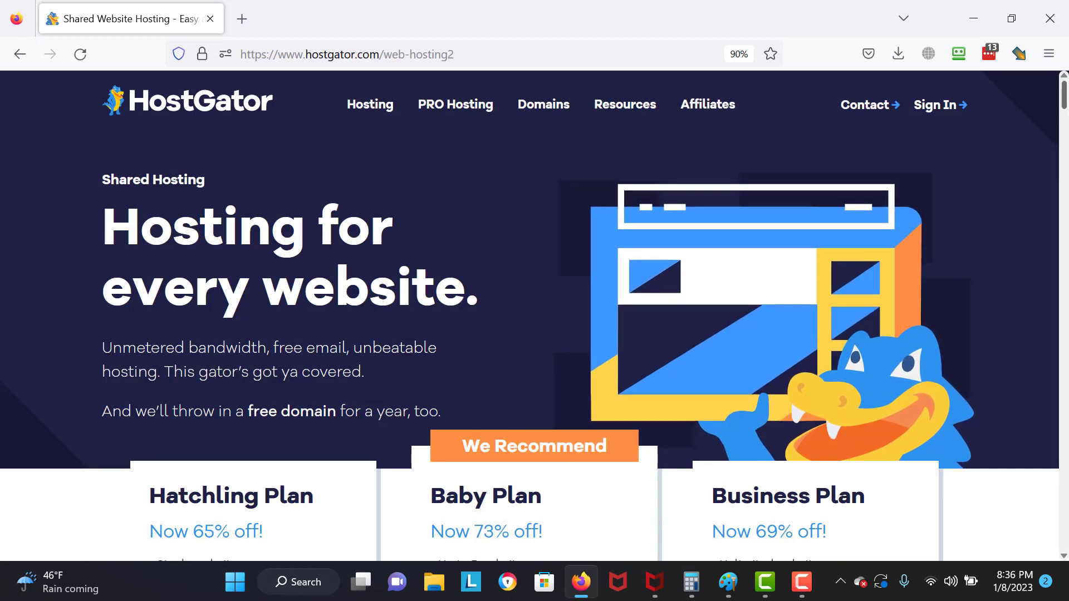
scroll(308, 225, down, 5)
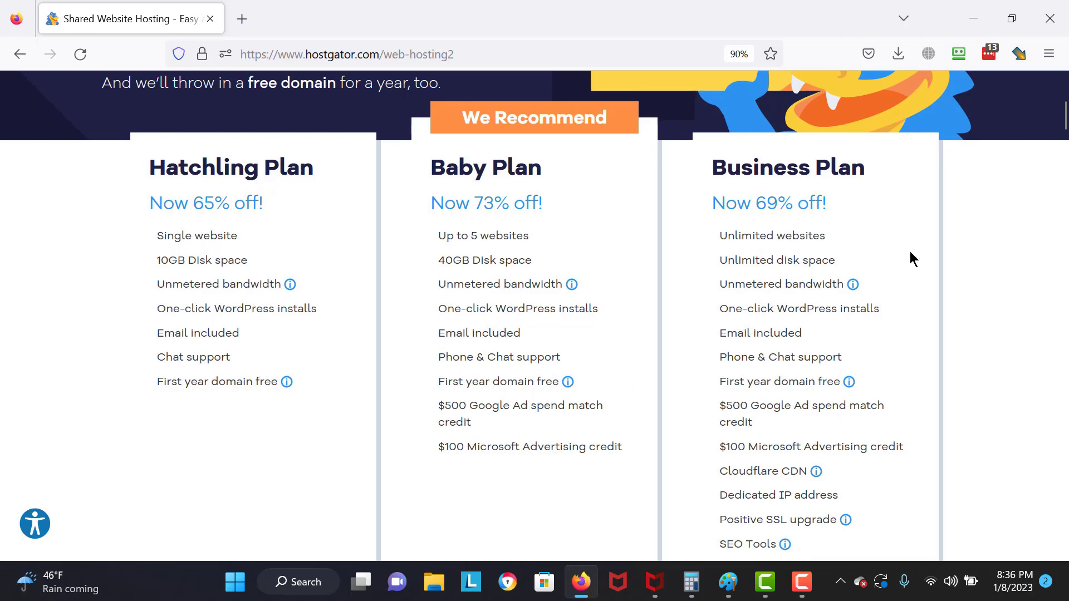
drag(1064, 116, 1064, 139)
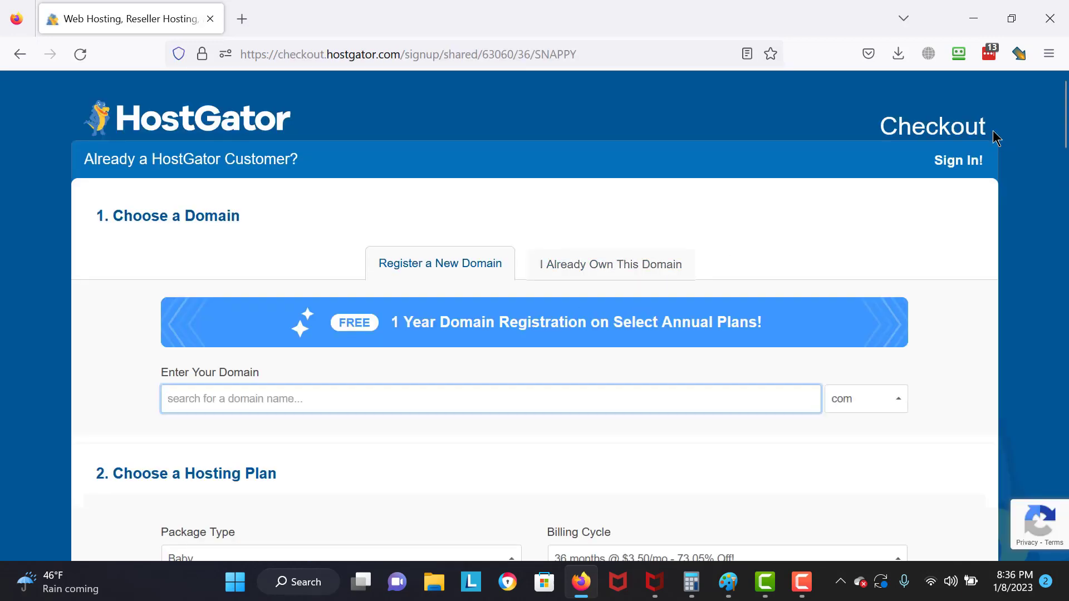
- Register a new .com domain as the order's free primary domain
scroll(518, 250, down, 3)
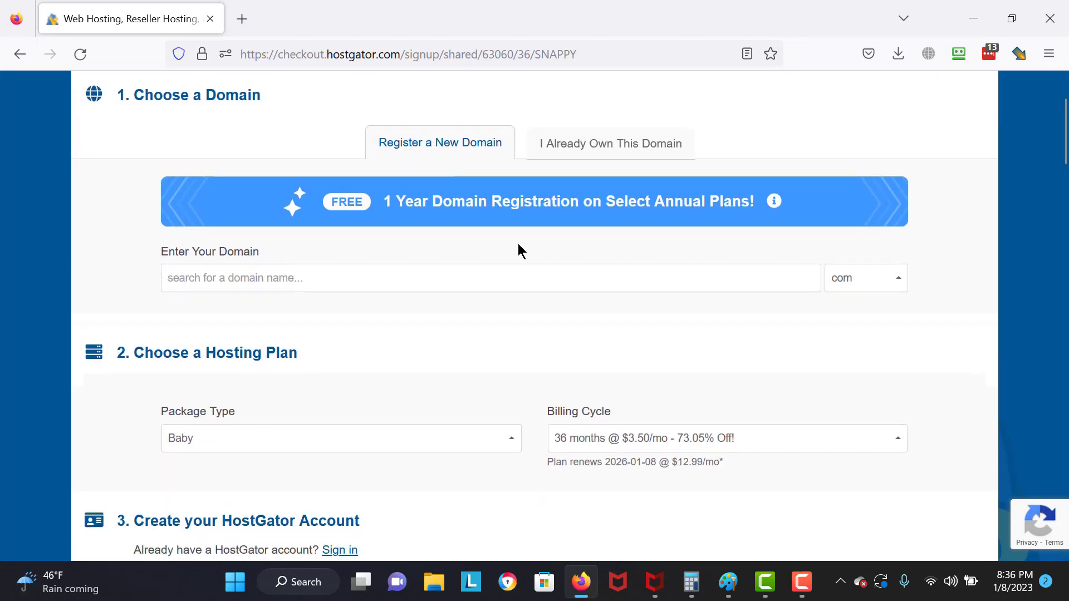
click(454, 279)
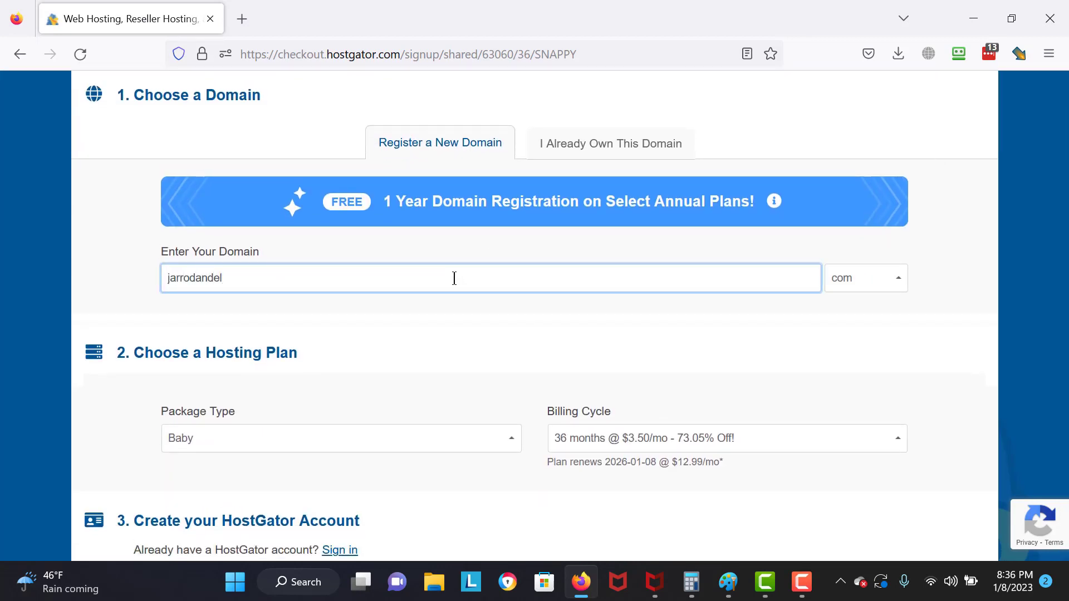
click(50, 273)
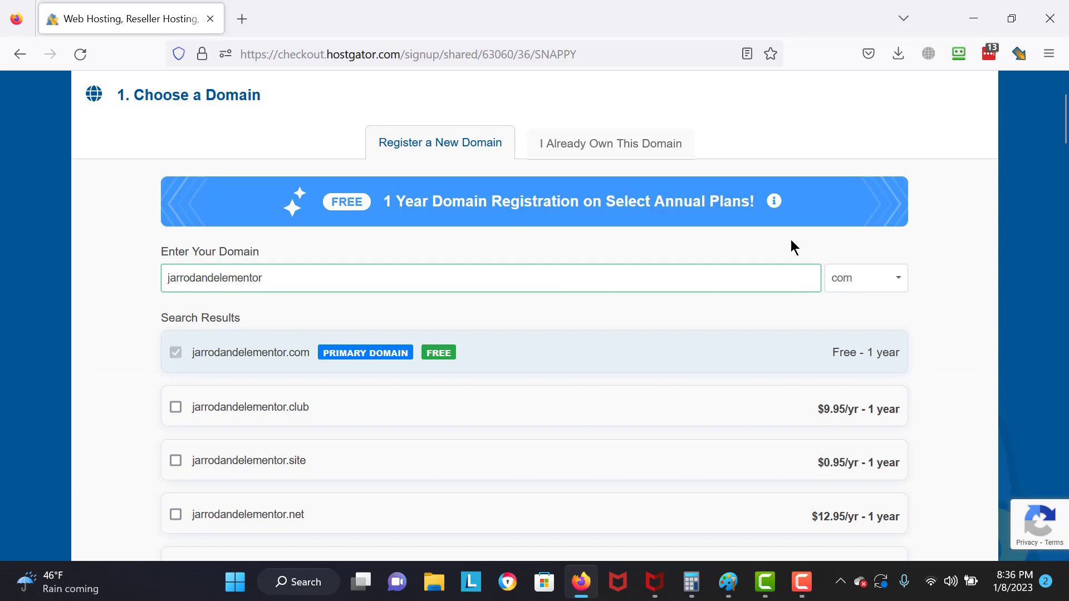
- Switch the Baby plan's billing cycle to 1 month at $12.95/mo
scroll(535, 312, down, 15)
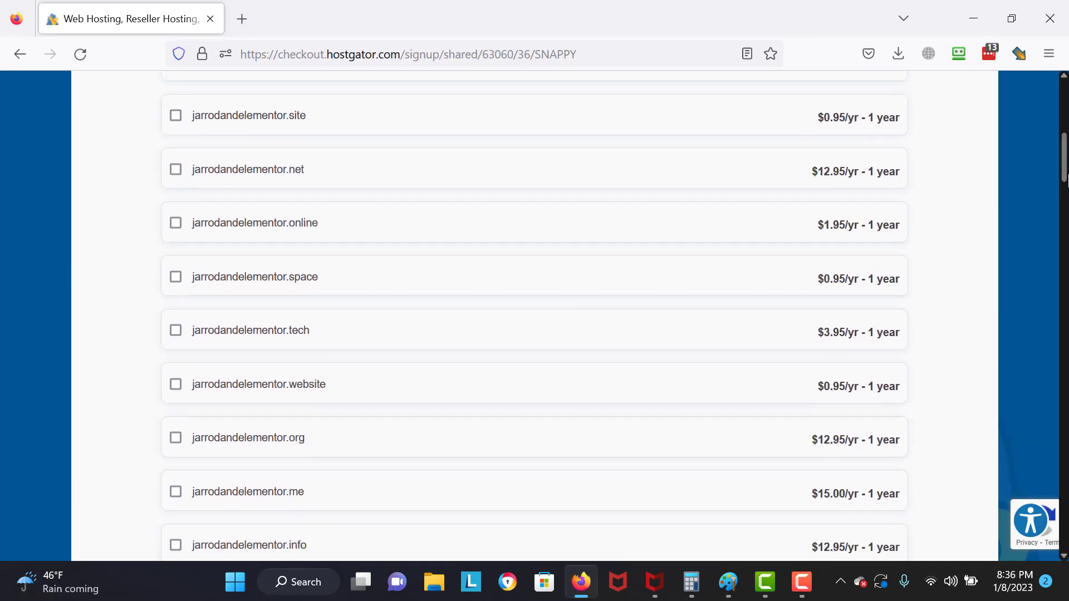
scroll(671, 334, down, 3)
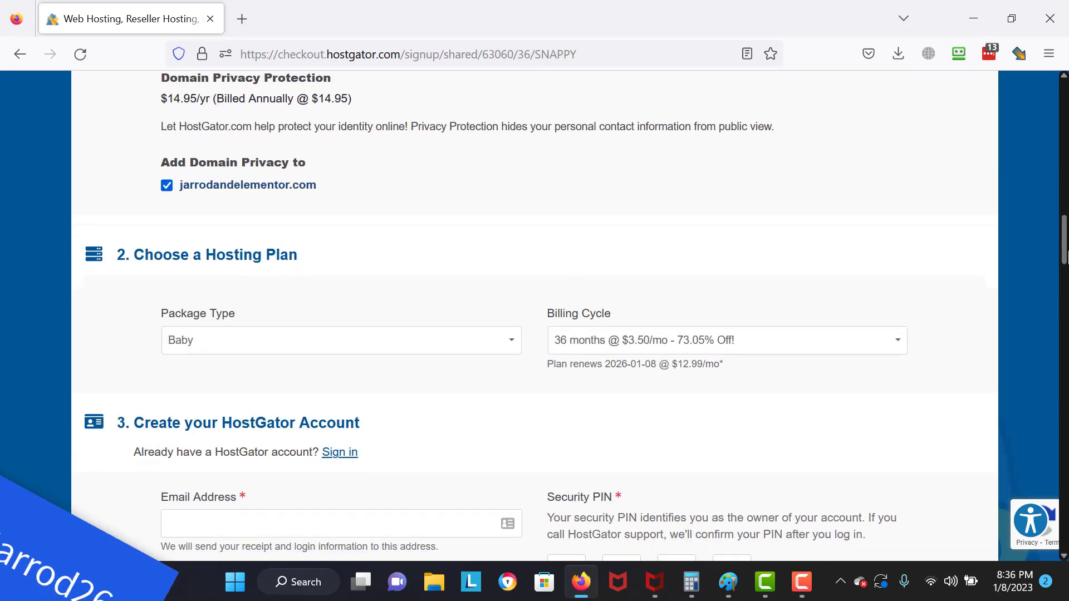
click(668, 342)
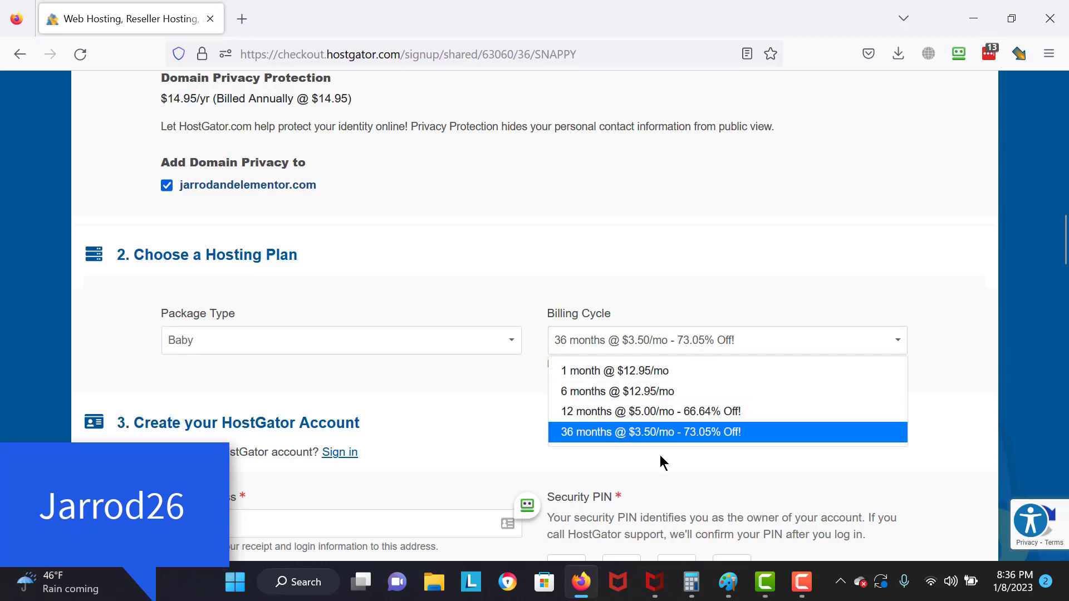
click(603, 373)
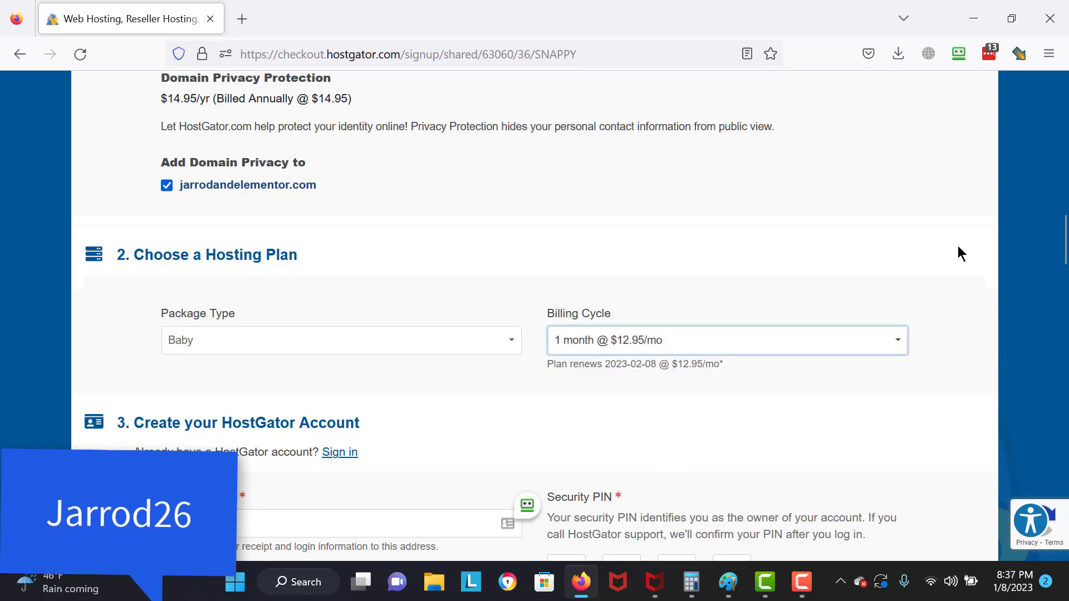
scroll(958, 247, down, 6)
scroll(607, 322, down, 4)
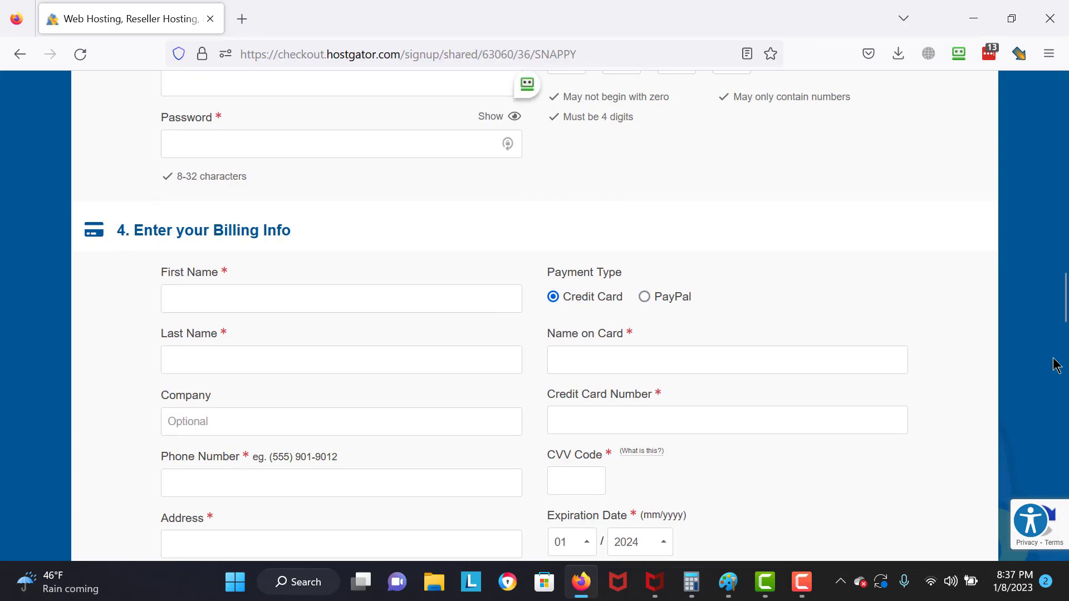
scroll(1057, 364, down, 17)
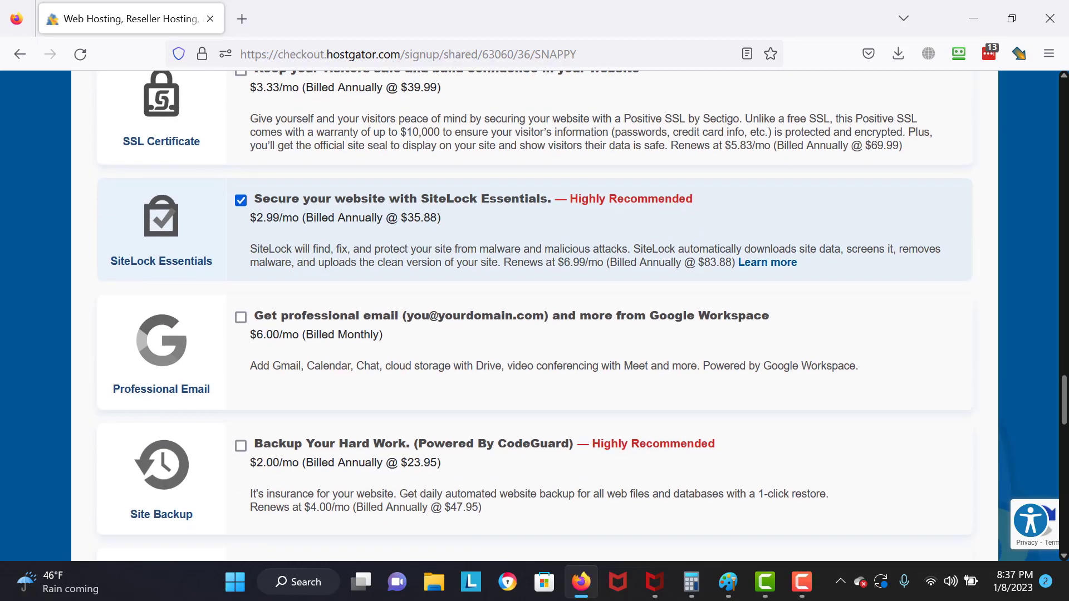
- Replace the SNAPPY coupon with a new code and validate it
scroll(242, 379, down, 7)
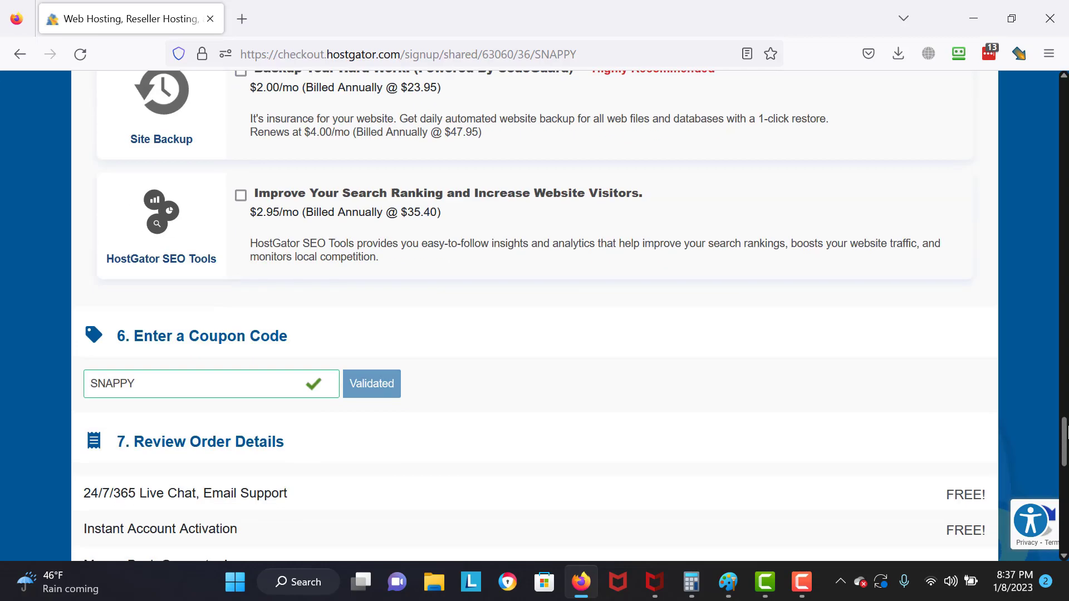
double_click(240, 384)
text(Jarrod26)
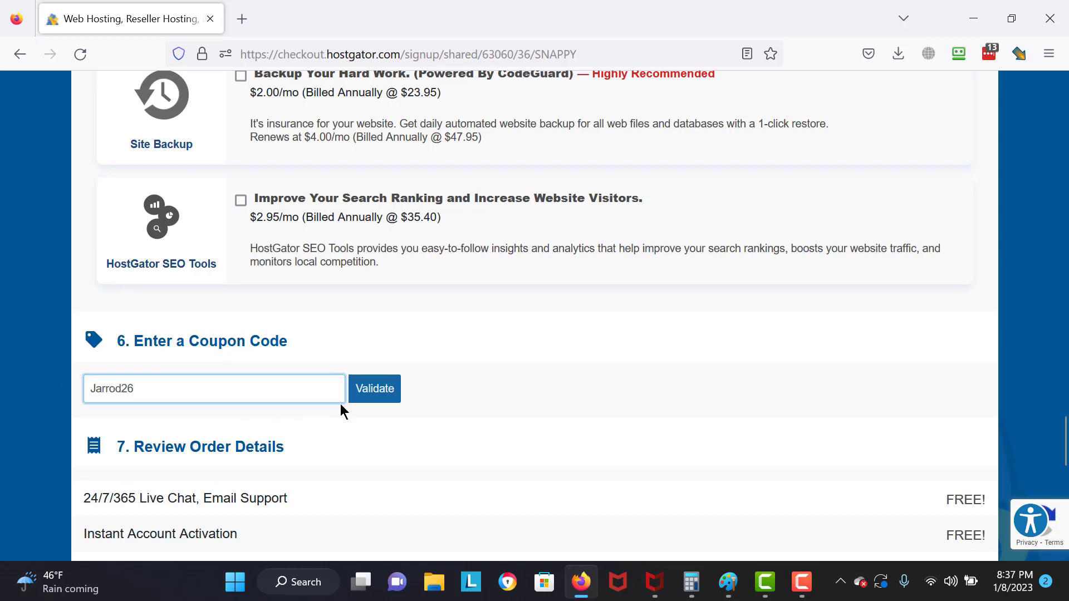
click(365, 396)
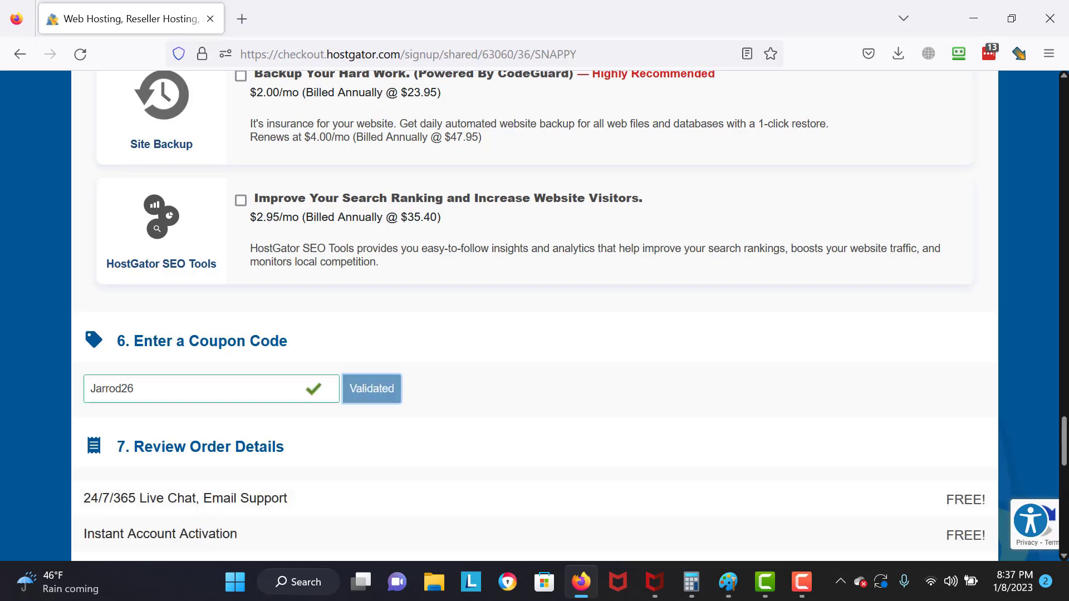
- Remove the SiteLock Essentials add-on from the order
drag(1068, 430, 1066, 485)
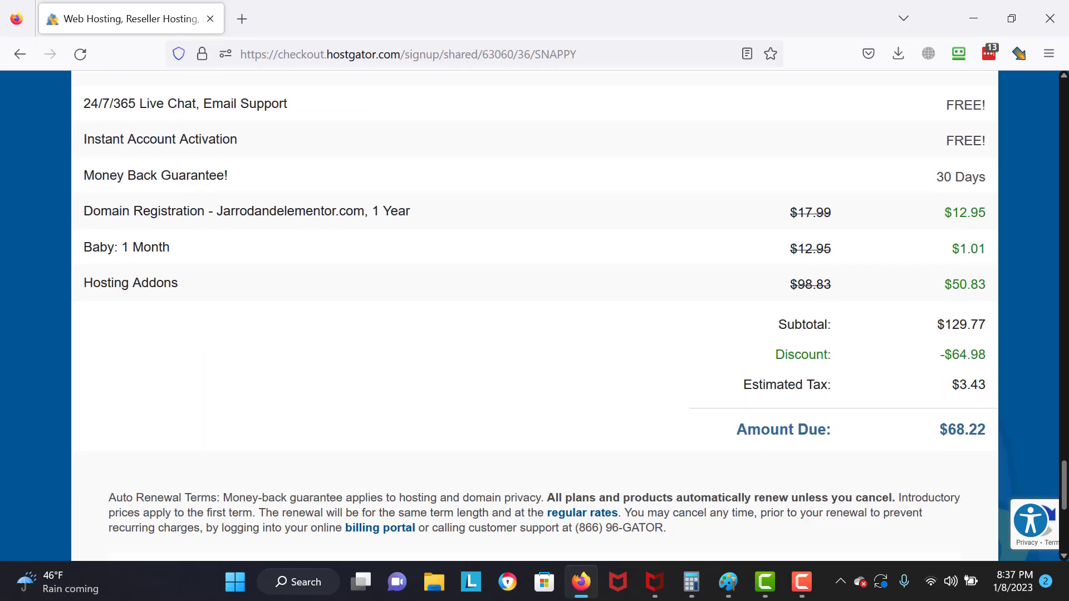
scroll(530, 255, up, 15)
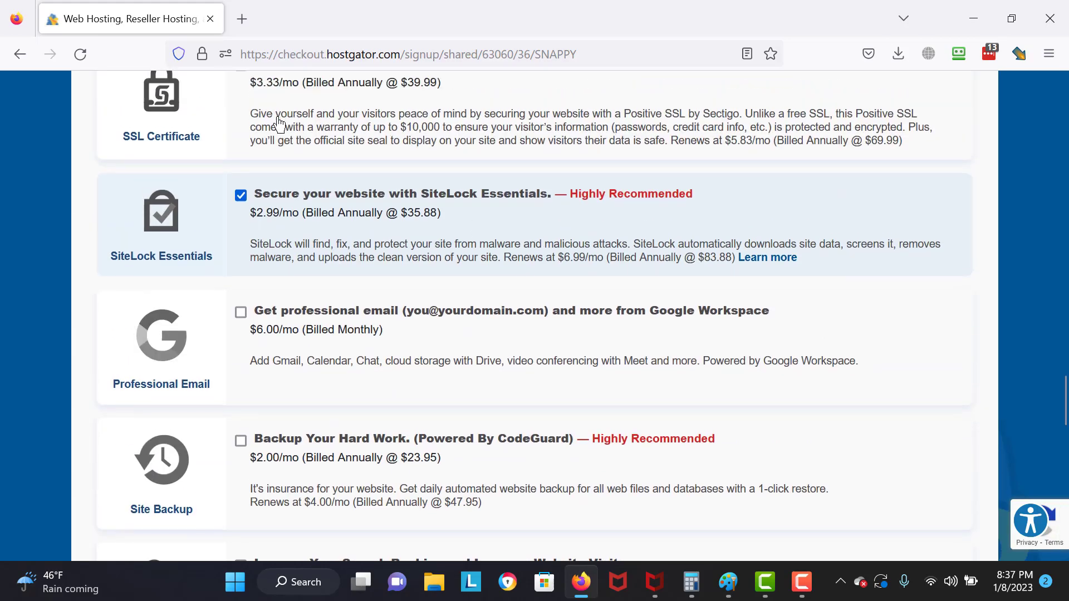
click(240, 196)
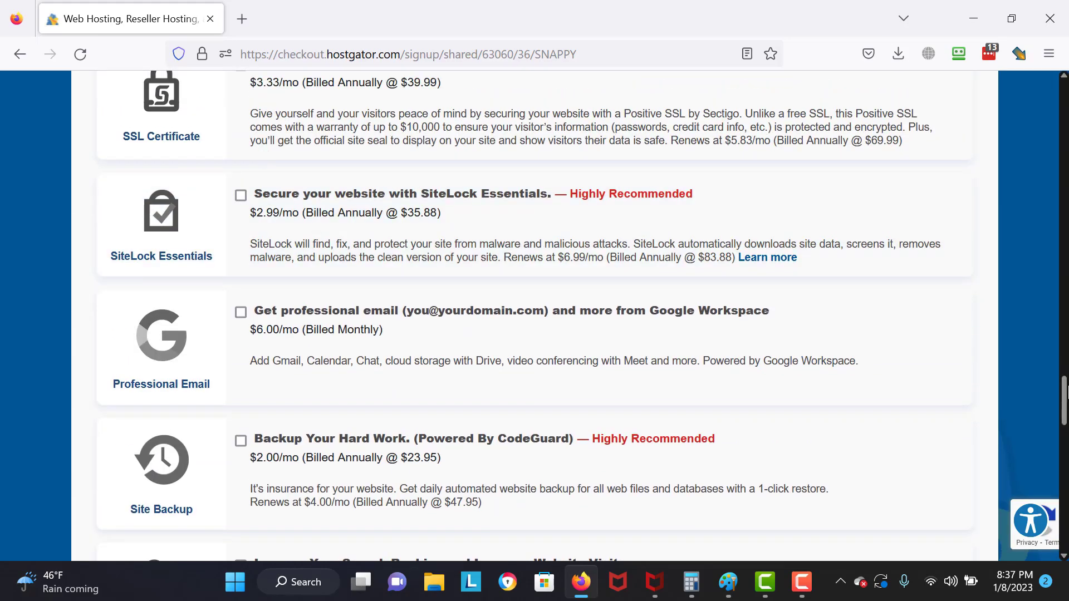
- Accept the terms, place the hosting order and launch cPanel
drag(1066, 392, 1067, 479)
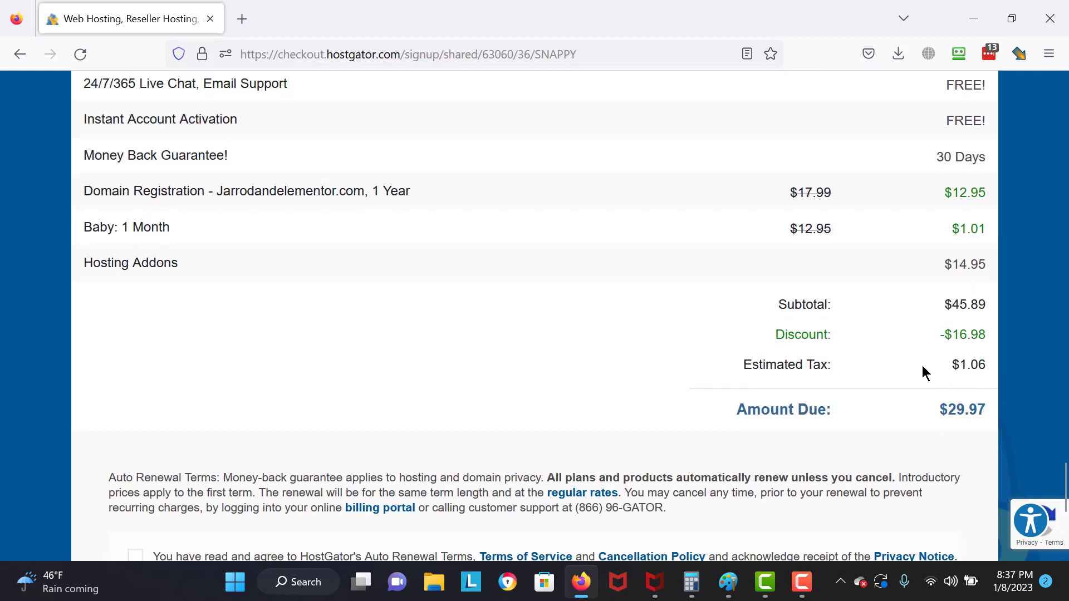
drag(1061, 490, 1060, 525)
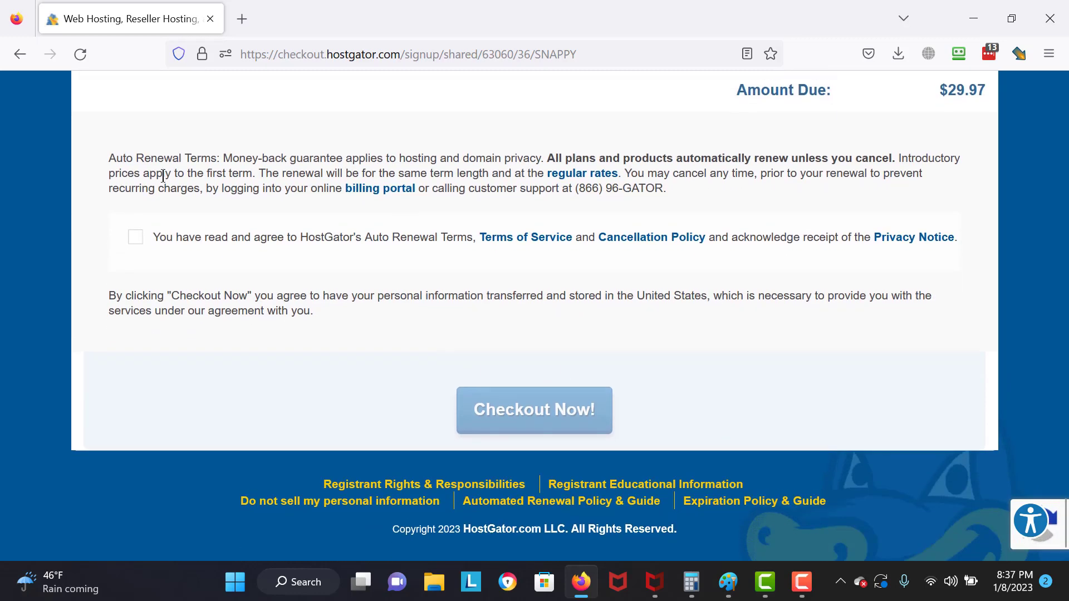
click(136, 239)
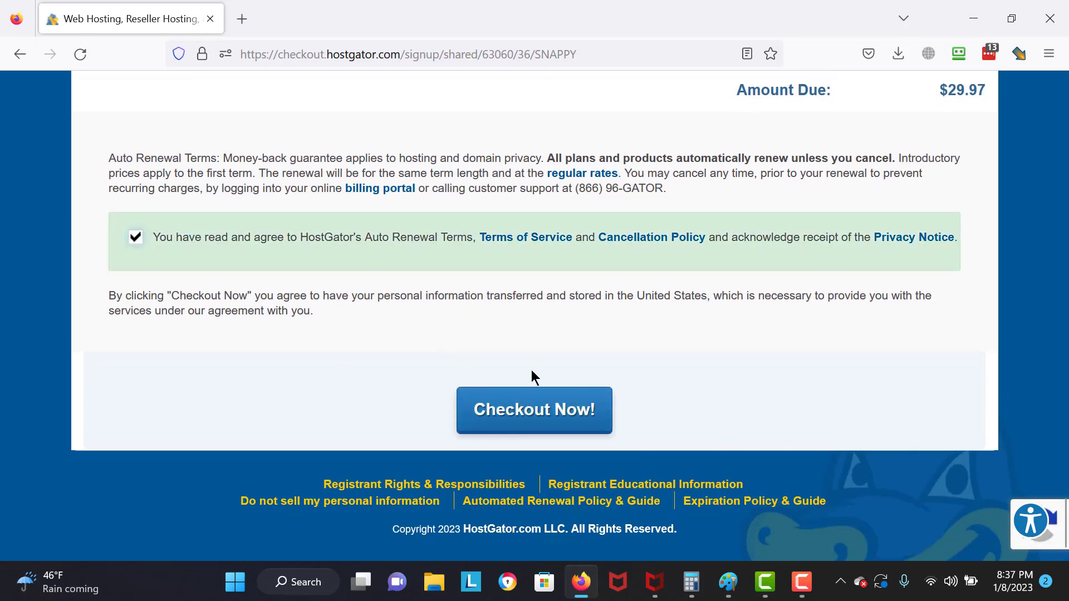
click(530, 411)
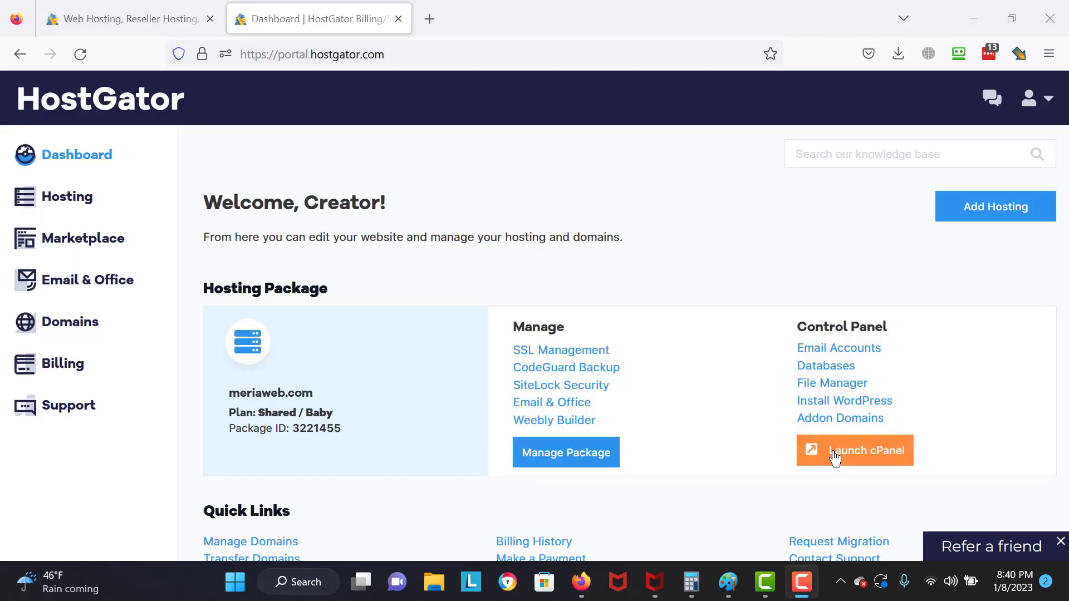
click(835, 455)
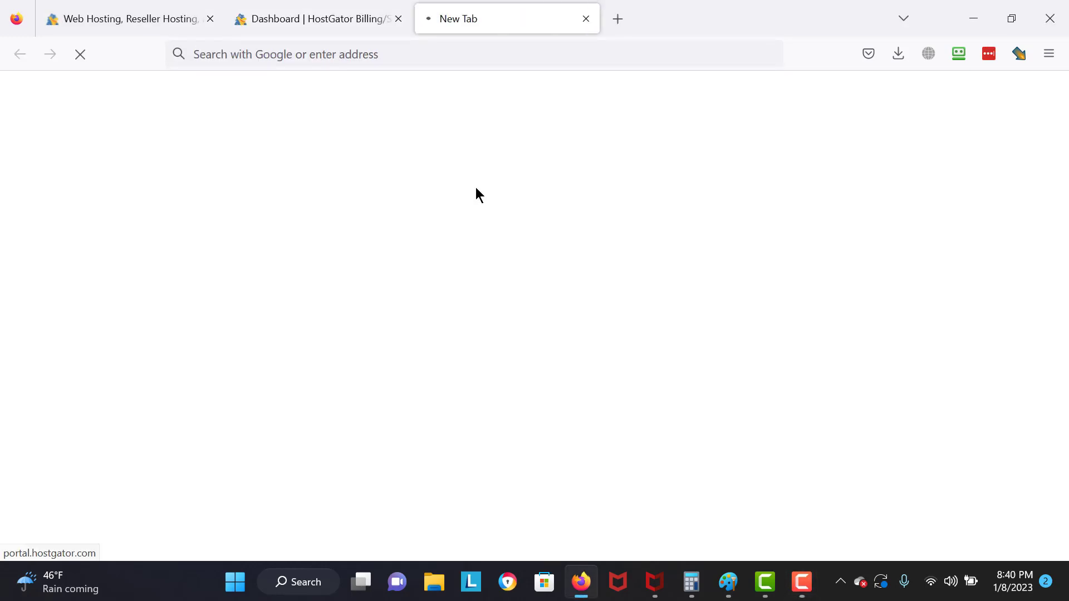
- Scroll cPanel down to the Software section's WordPress installer
scroll(475, 193, down, 3)
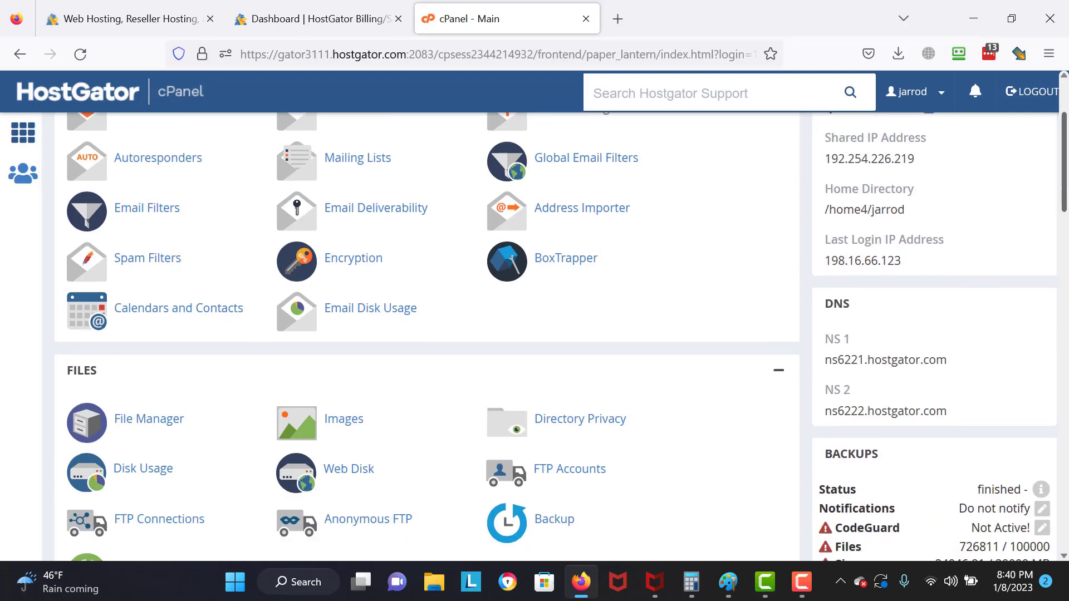
scroll(475, 334, down, 9)
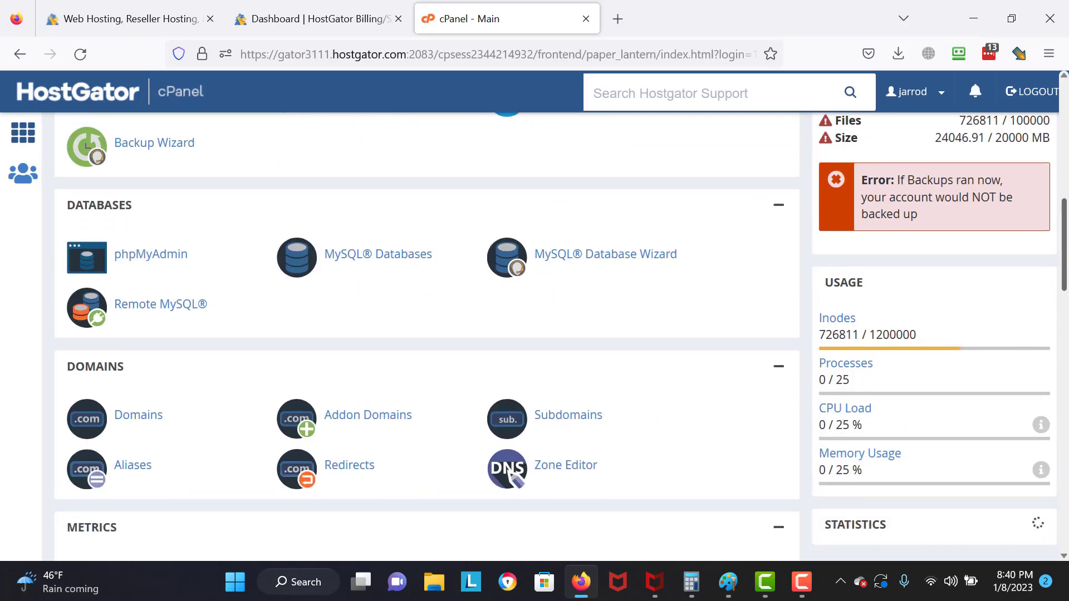
scroll(475, 334, down, 4)
scroll(642, 410, down, 8)
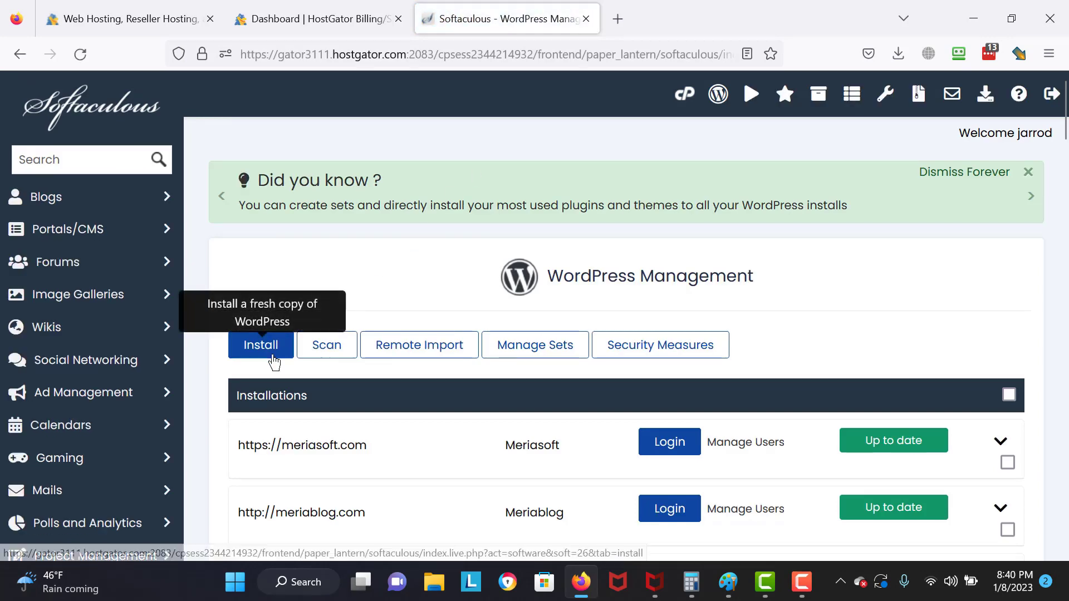
- Start a new WordPress install on meriaweb.com in the tutorial90 directory
click(274, 361)
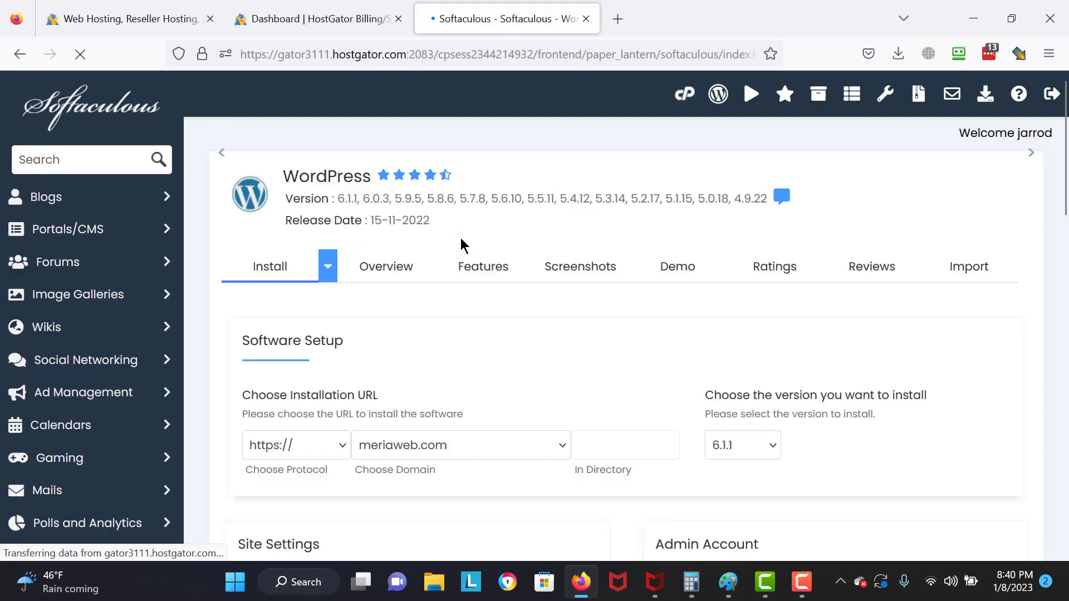
scroll(619, 334, down, 3)
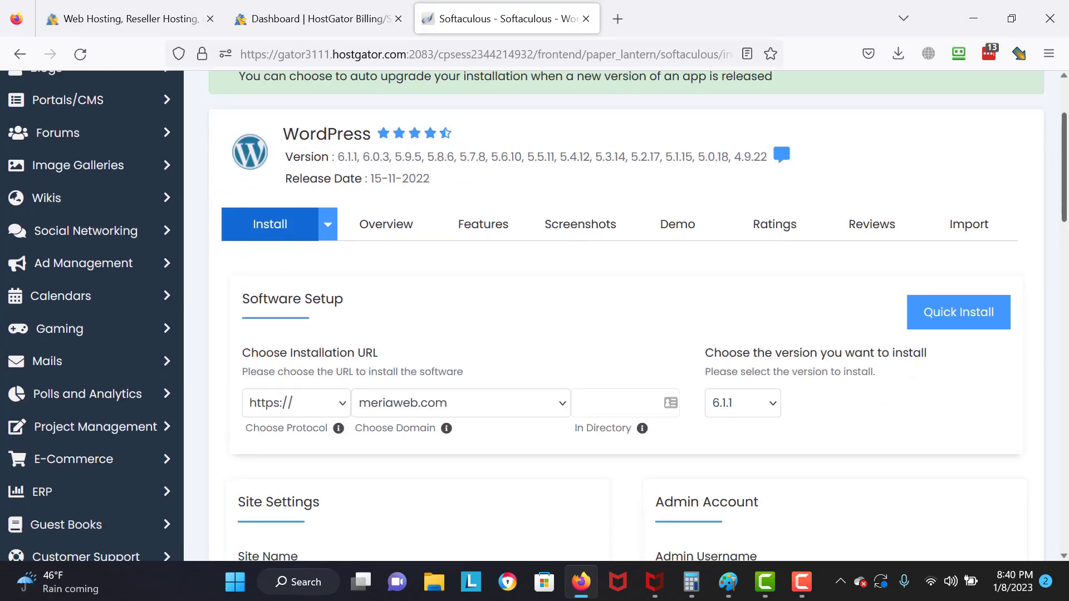
click(505, 355)
click(505, 353)
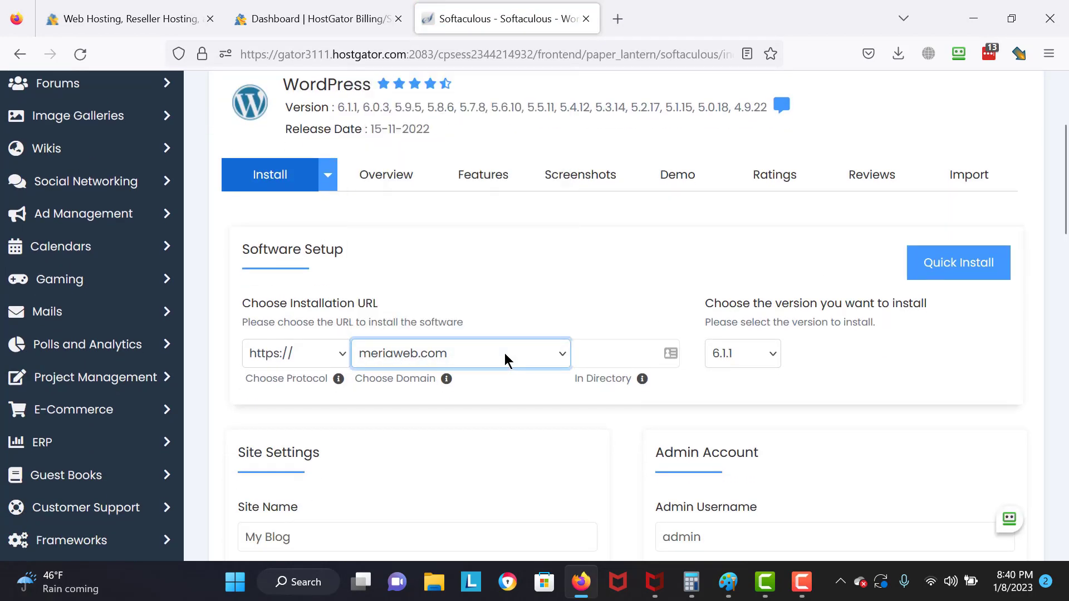
click(504, 353)
click(623, 316)
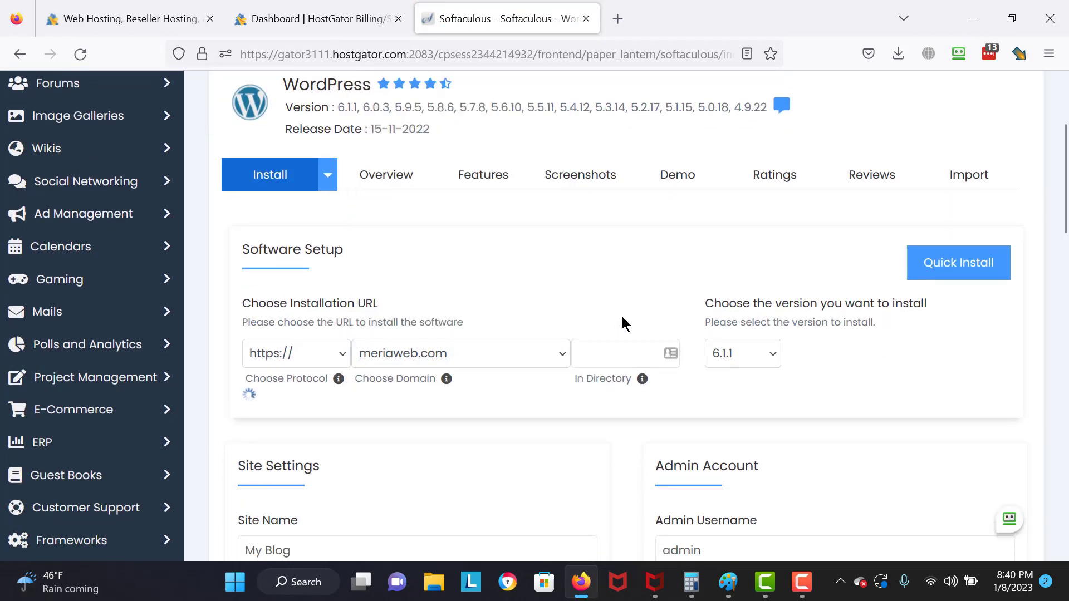
click(605, 346)
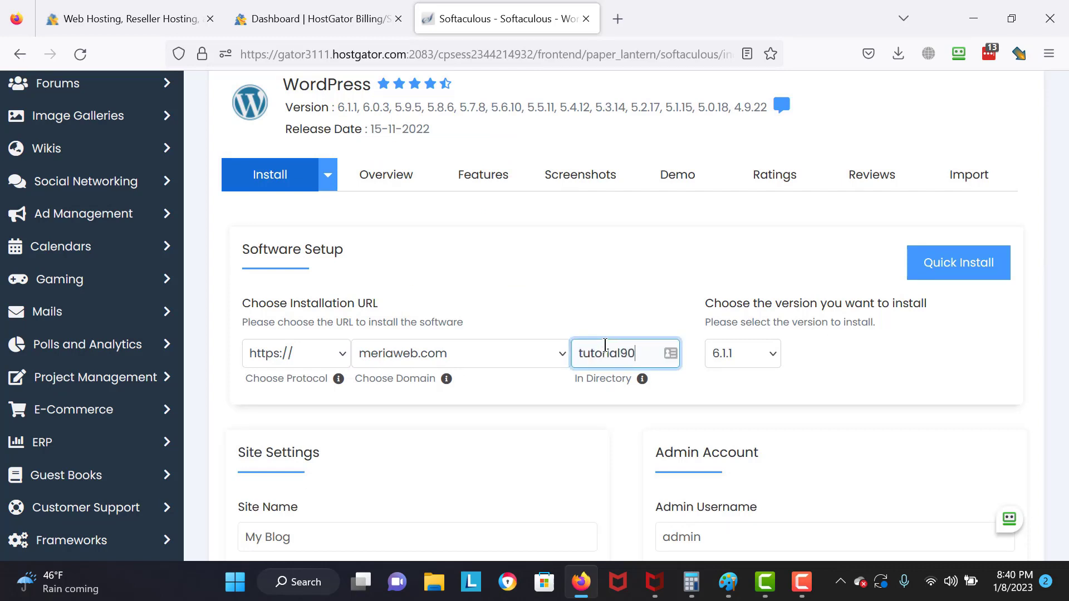
click(881, 377)
- Rename the site from its default name to My New Site
drag(1067, 162, 1067, 237)
drag(767, 295, 605, 293)
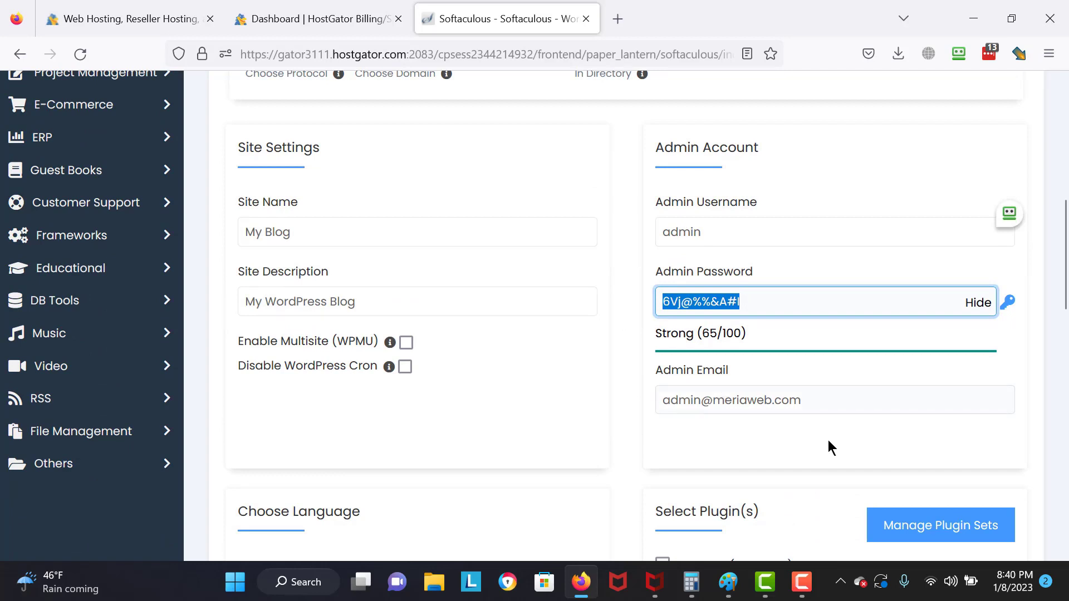
click(386, 230)
key(BackSpace)
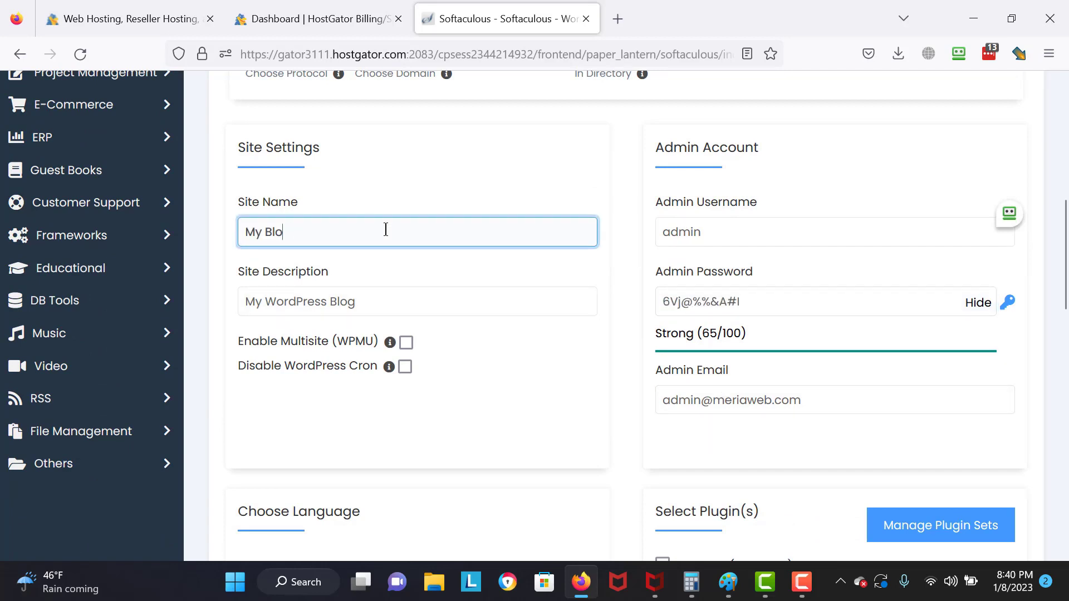
key(BackSpace)
text(New Site)
- Run the WordPress installation
scroll(714, 228, down, 7)
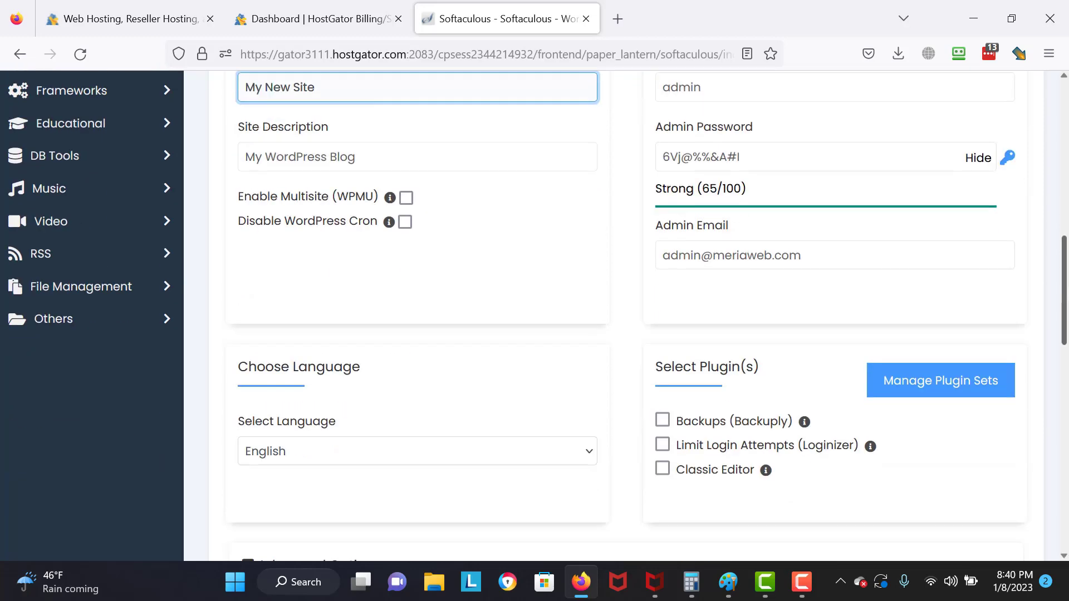
drag(1066, 346, 1065, 370)
scroll(568, 336, down, 6)
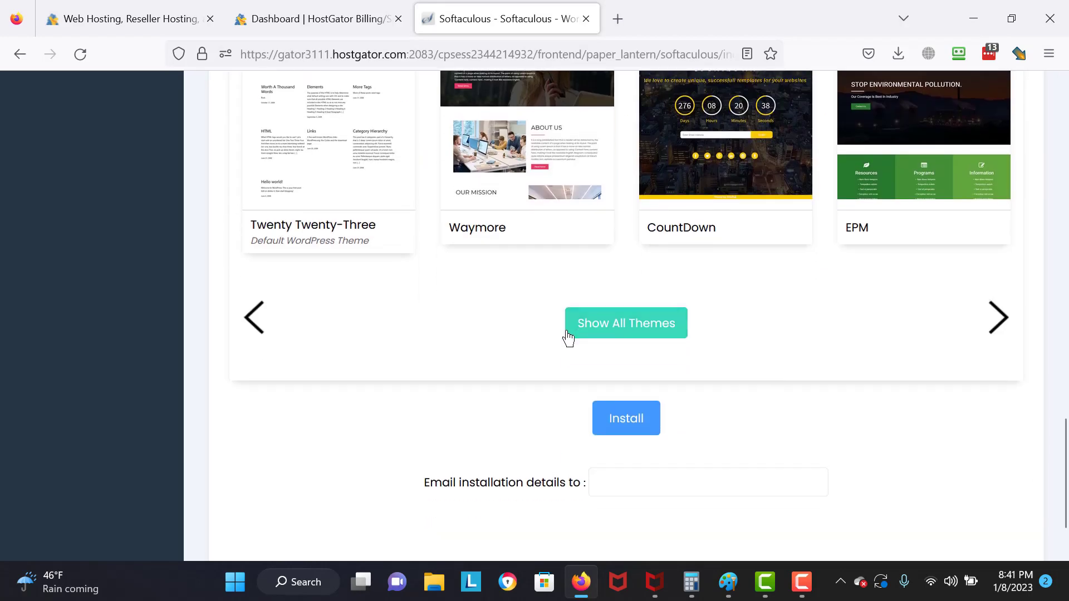
click(617, 493)
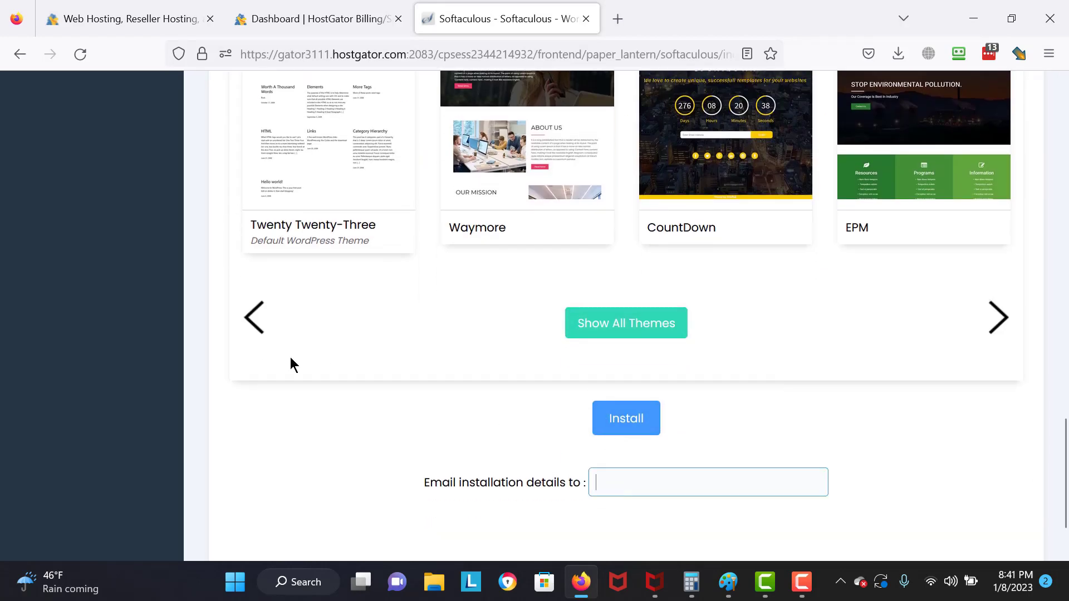
click(625, 433)
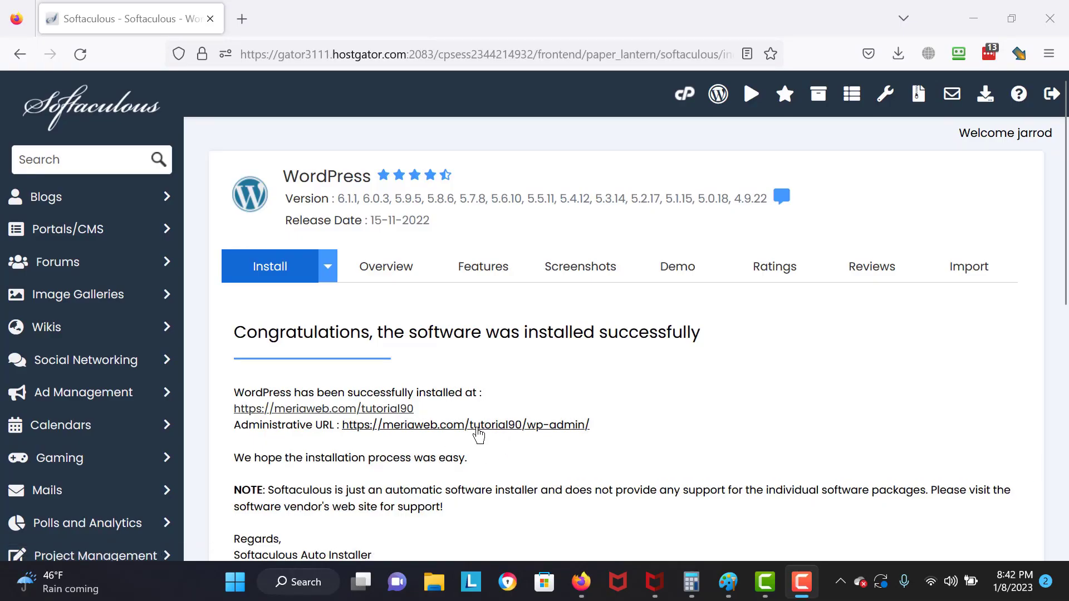
- Open the My New Site admin area, view the default front page, and return to the Dashboard
click(476, 426)
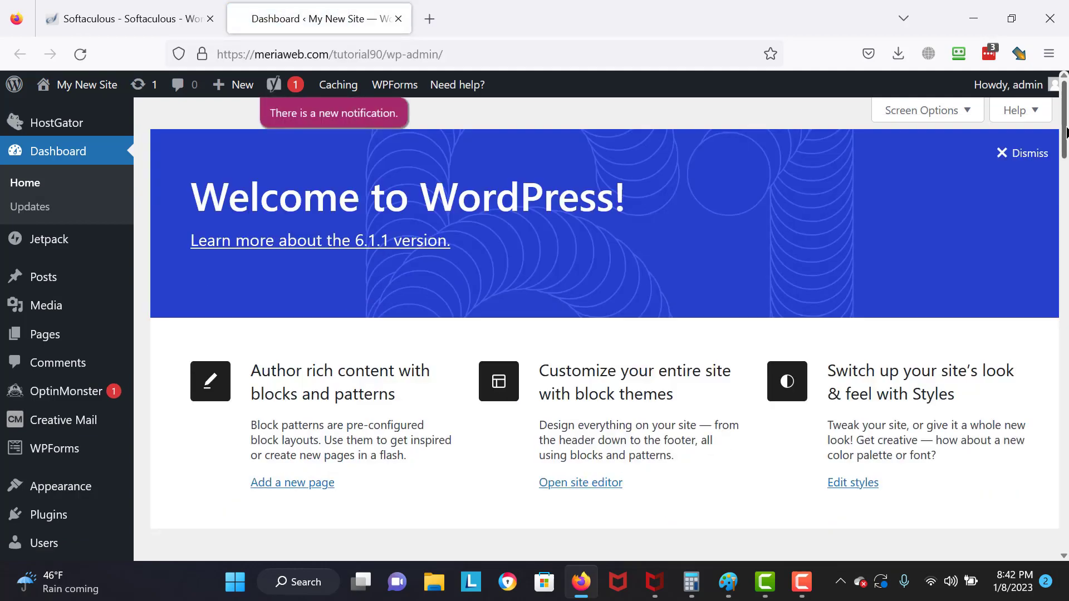
scroll(1066, 131, down, 15)
scroll(1064, 127, up, 10)
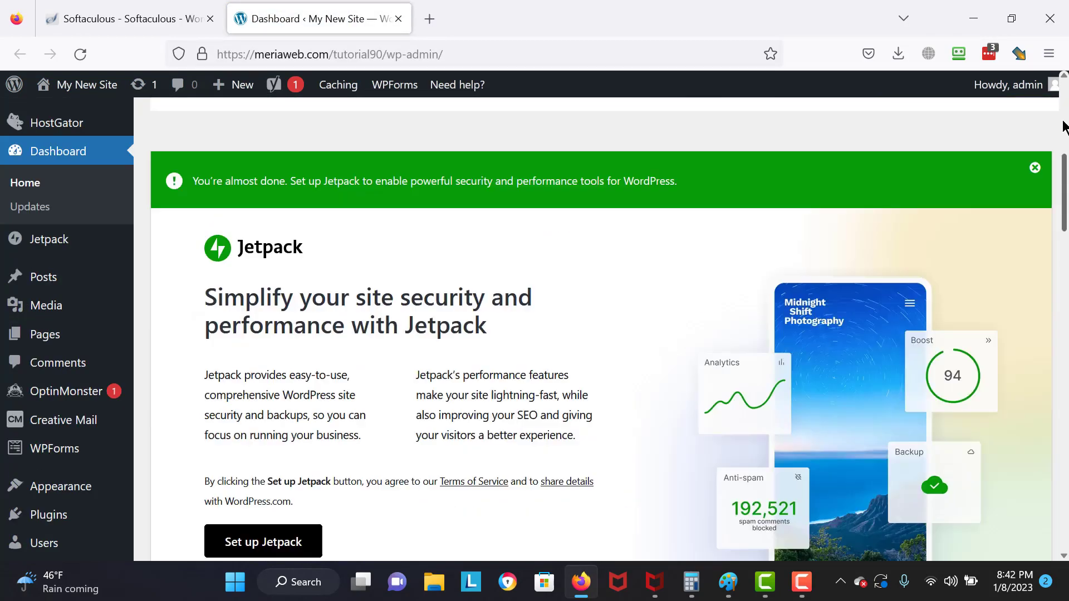
scroll(1064, 127, up, 5)
mouse_move(103, 94)
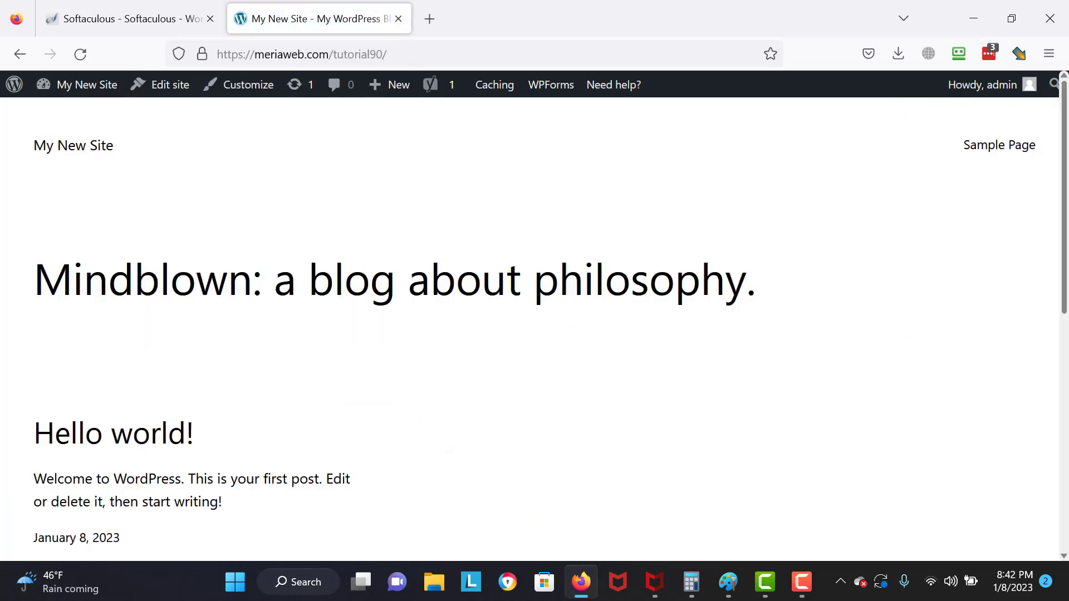
scroll(535, 329, down, 6)
scroll(733, 120, up, 6)
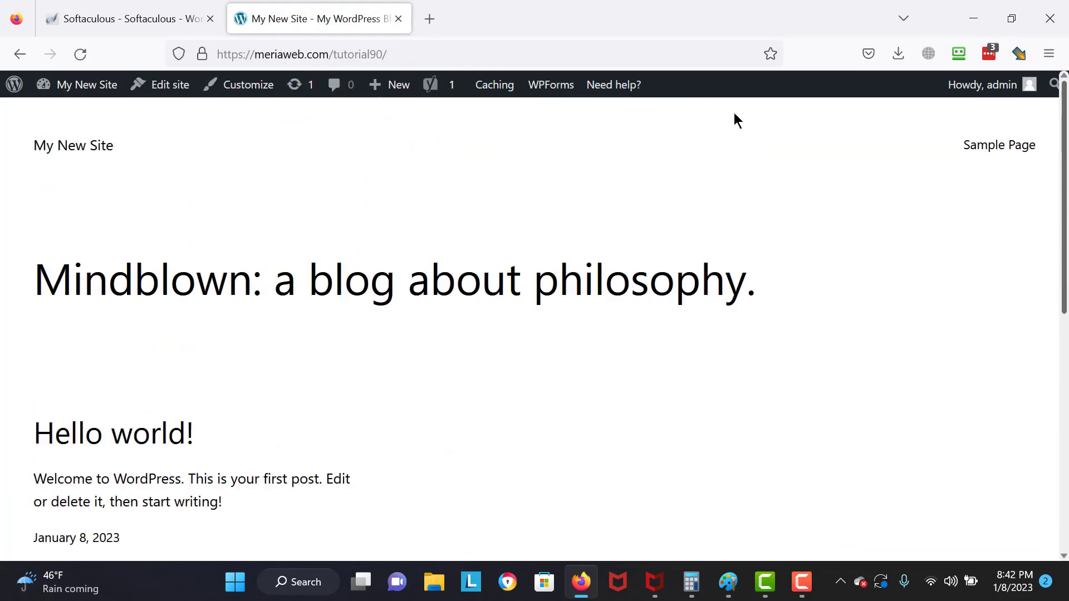
click(70, 119)
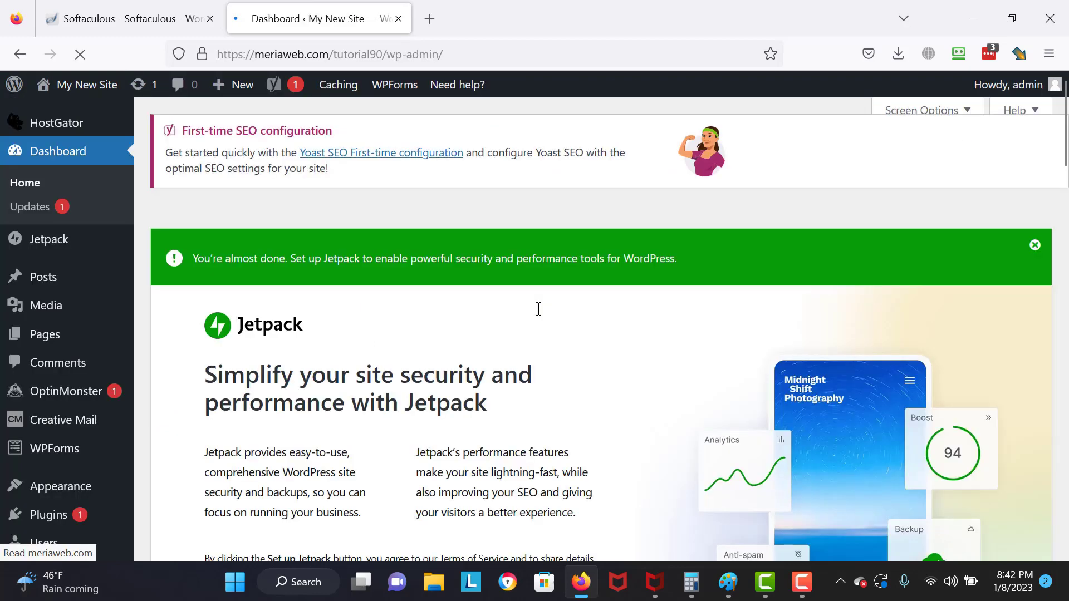
scroll(270, 287, down, 3)
scroll(185, 333, down, 2)
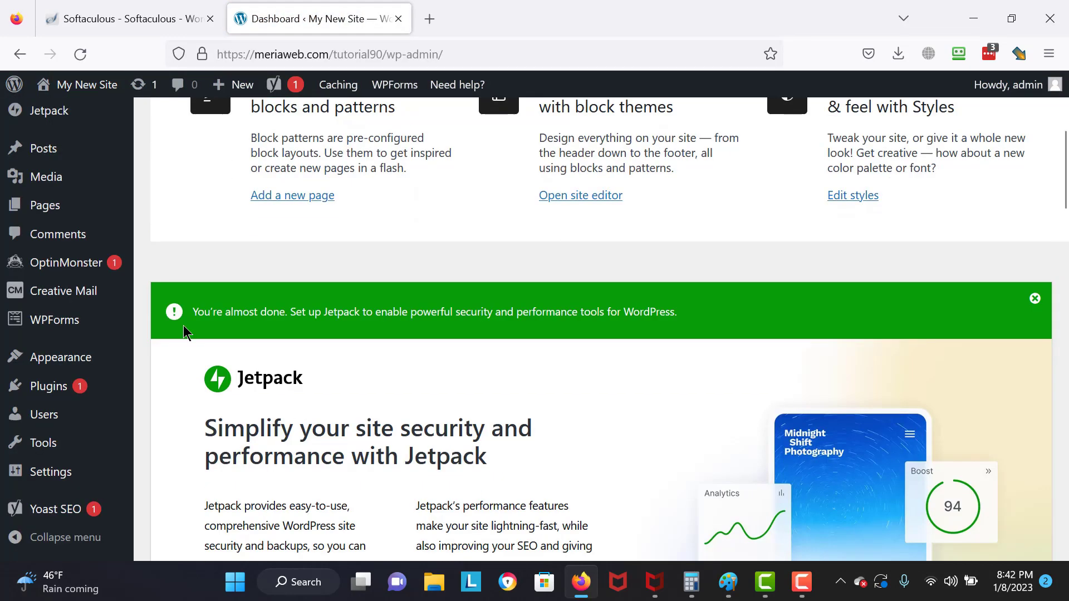
- Browse the latest WordPress.org themes from Appearance > Themes
mouse_move(80, 366)
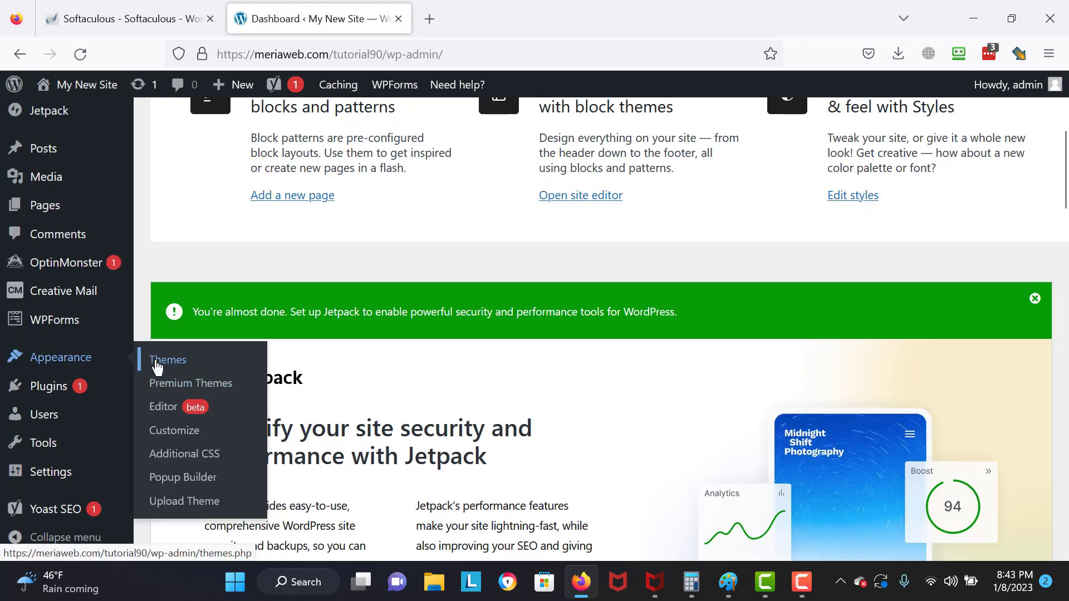
click(158, 366)
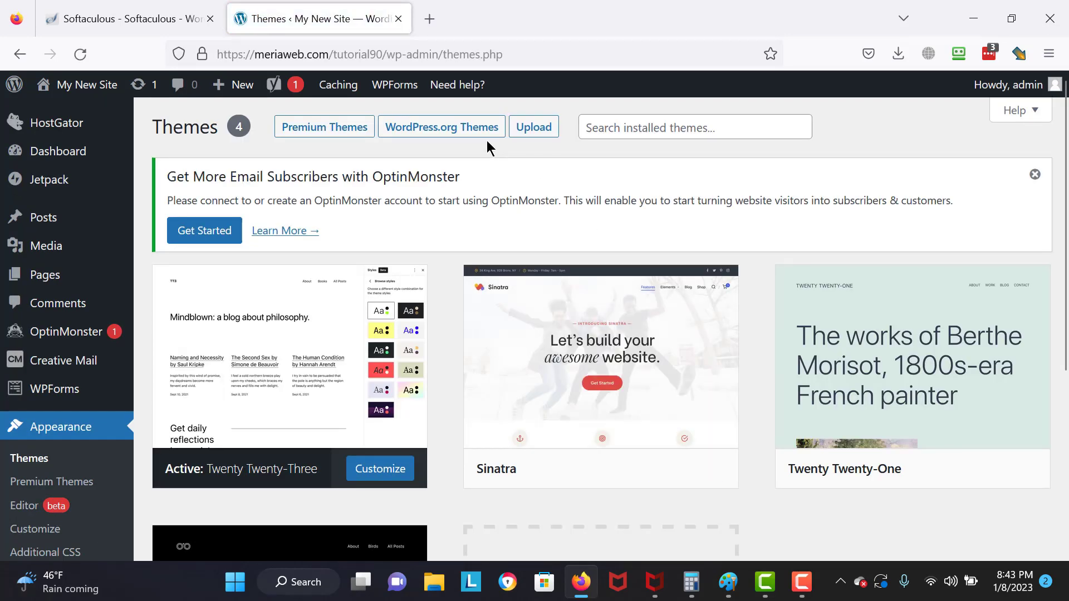
click(460, 136)
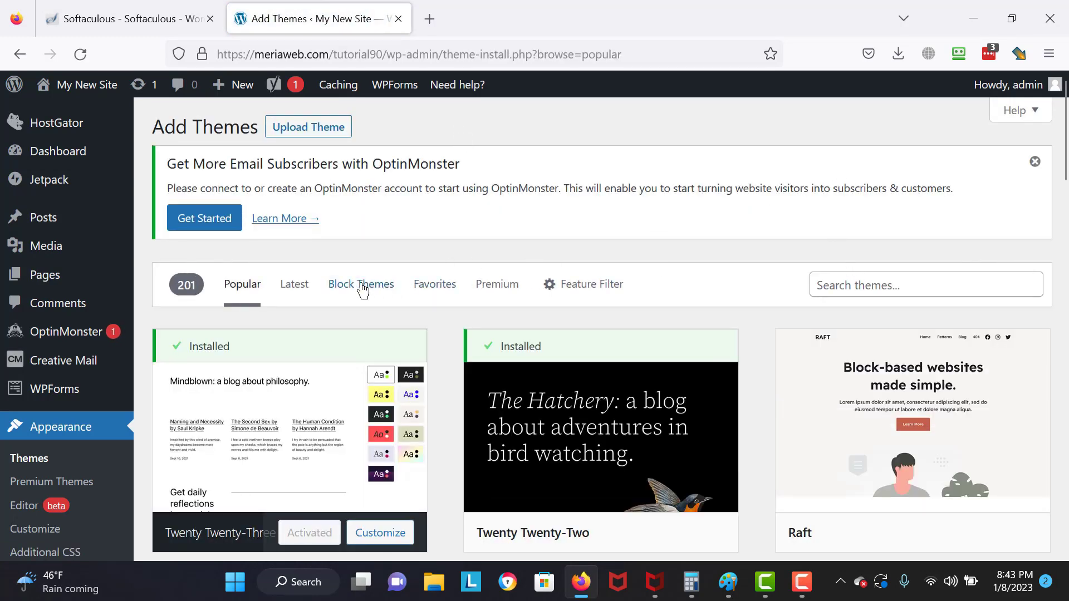
click(291, 309)
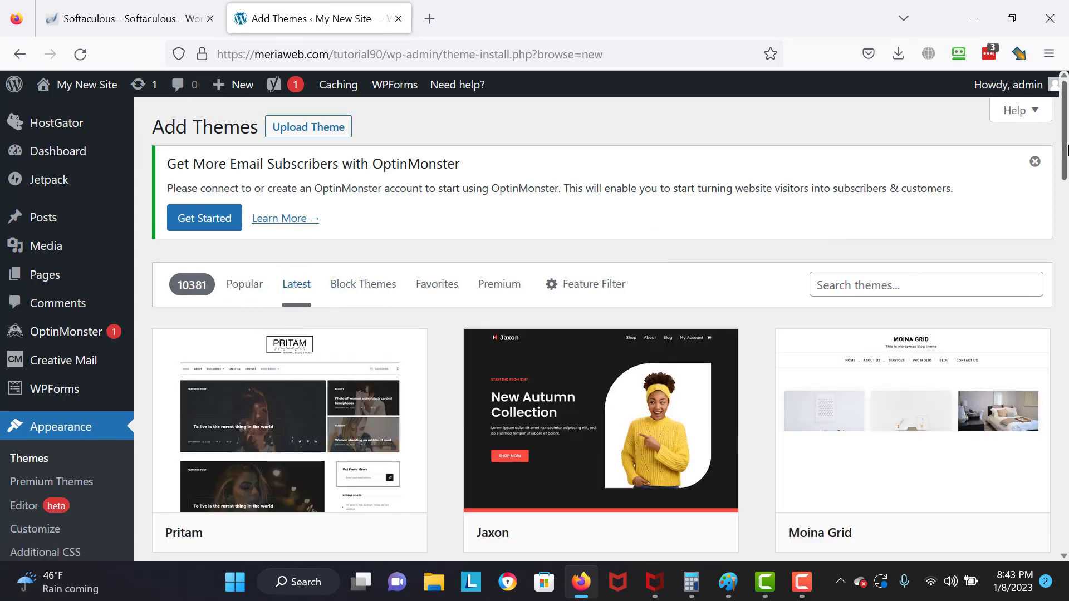
scroll(1068, 150, down, 5)
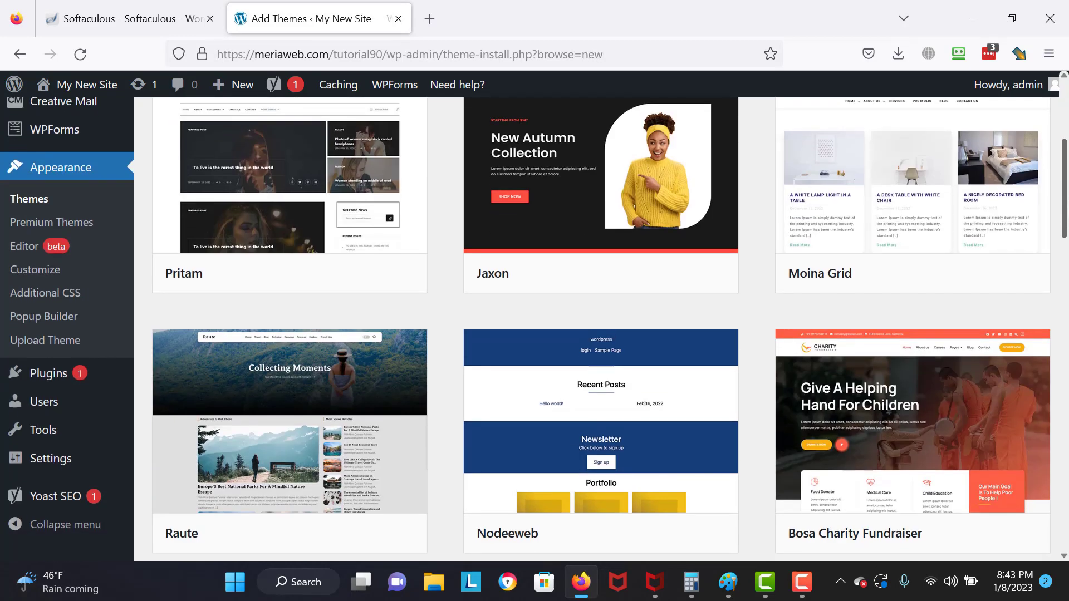
scroll(646, 404, down, 4)
scroll(915, 234, up, 8)
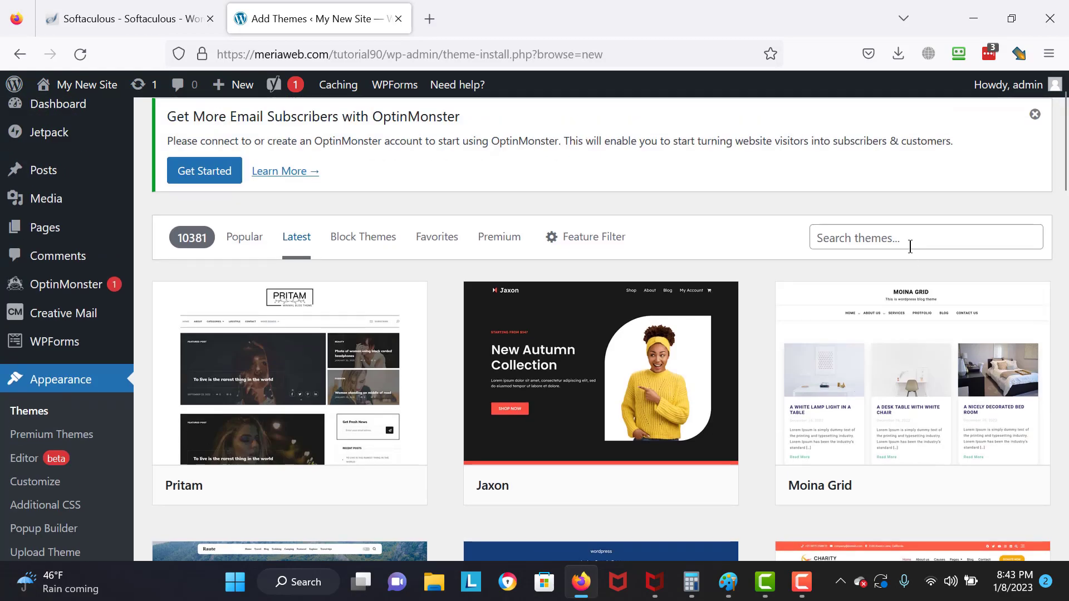
- Search the theme directory for 'astra theme'
click(914, 237)
text(astra them)
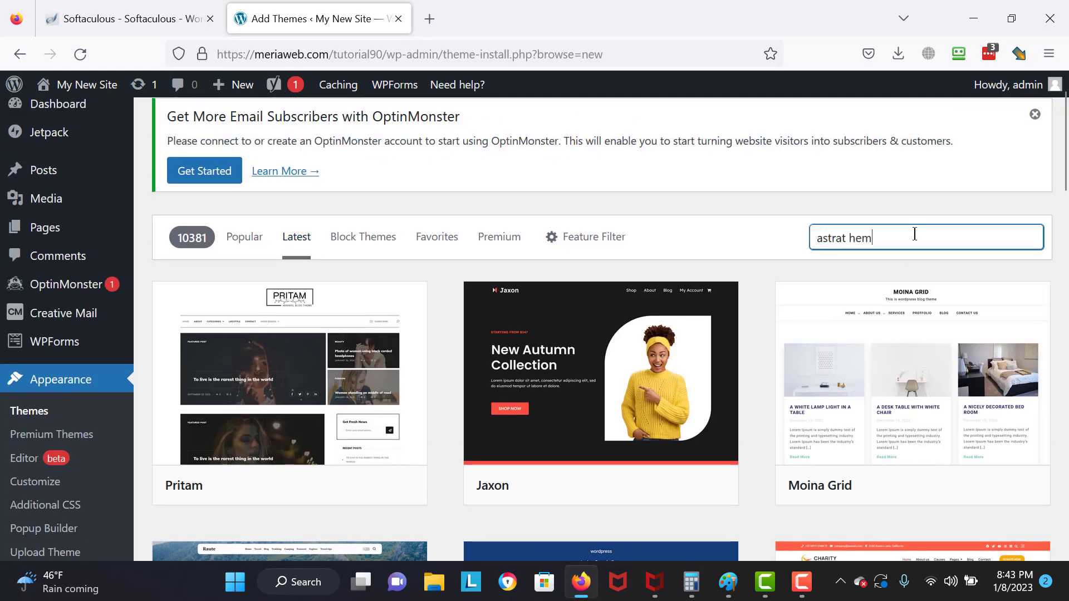
key(BackSpace)
key(BackSpace)
key(BackSpace)
key(BackSpace)
key(BackSpace)
text(theme)
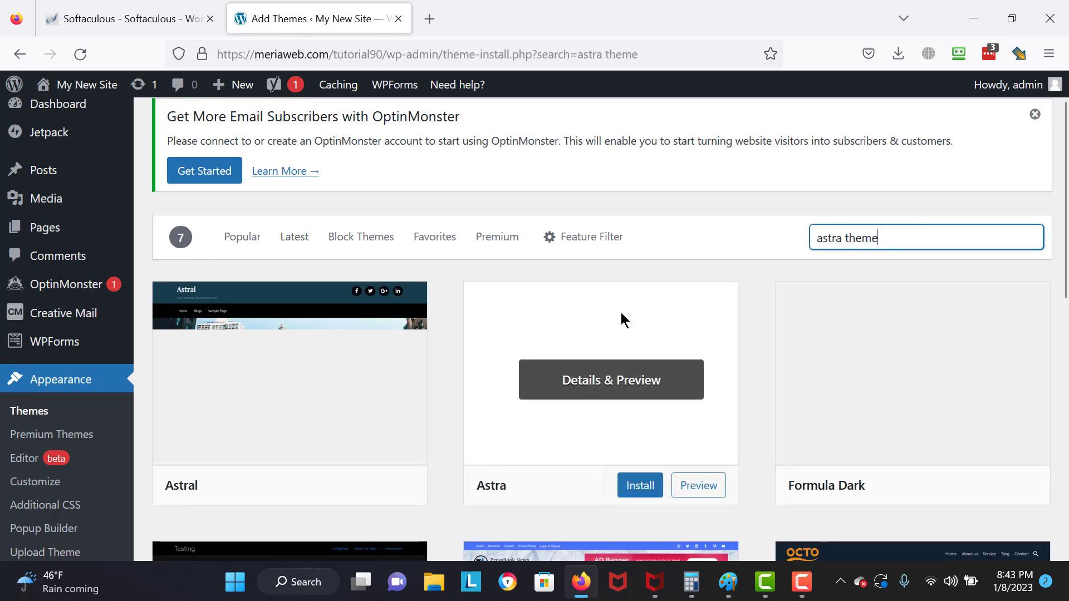
- Install and activate the Astra theme, then visit the live site
click(628, 458)
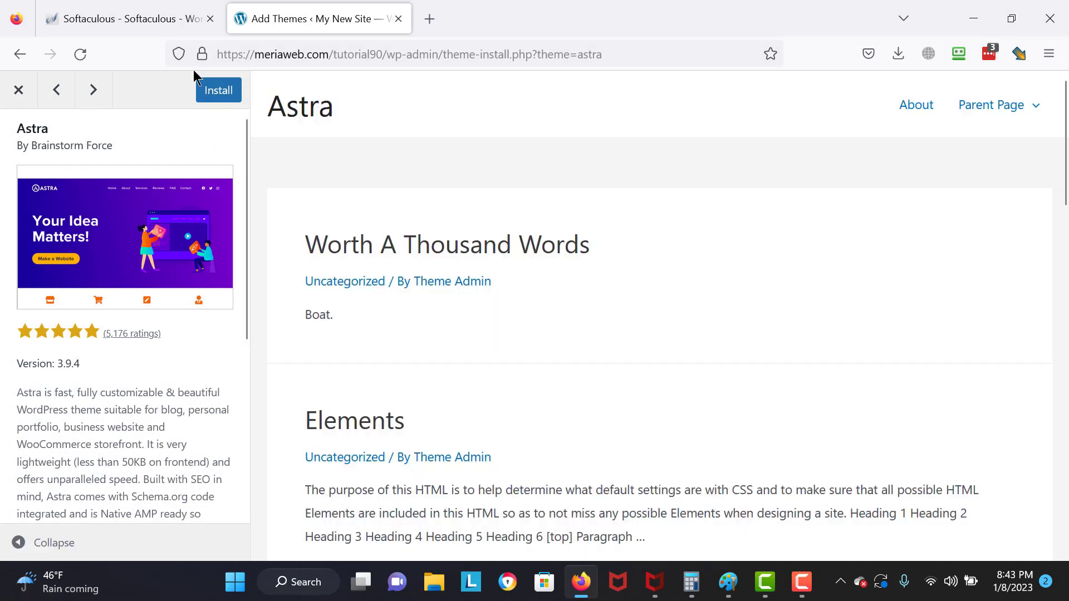
click(201, 90)
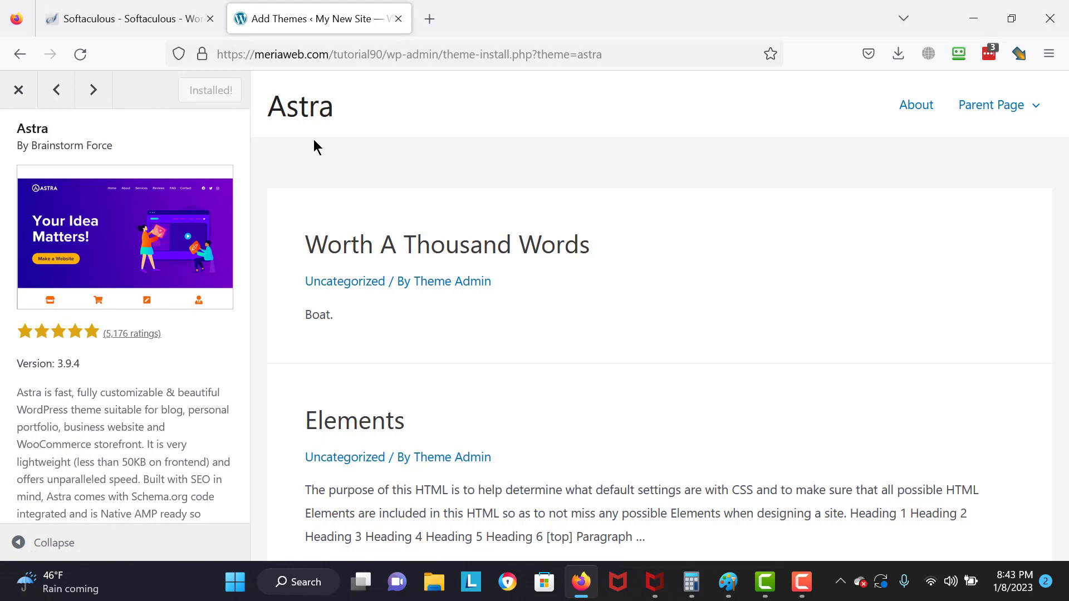
click(218, 89)
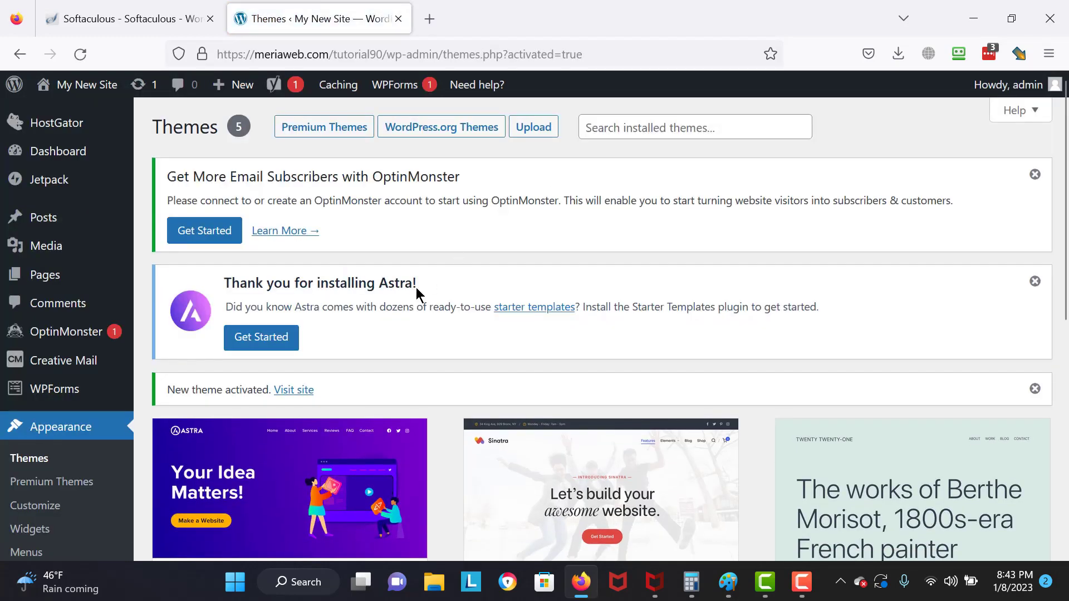
click(306, 393)
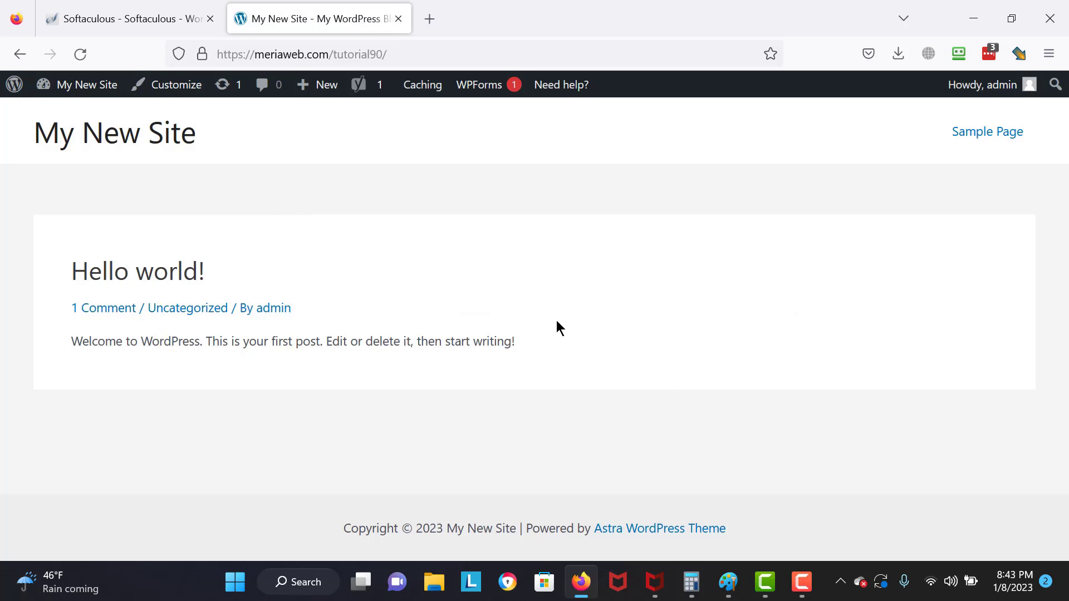
- Create Menu 1 assigned as the Primary Menu
mouse_move(92, 95)
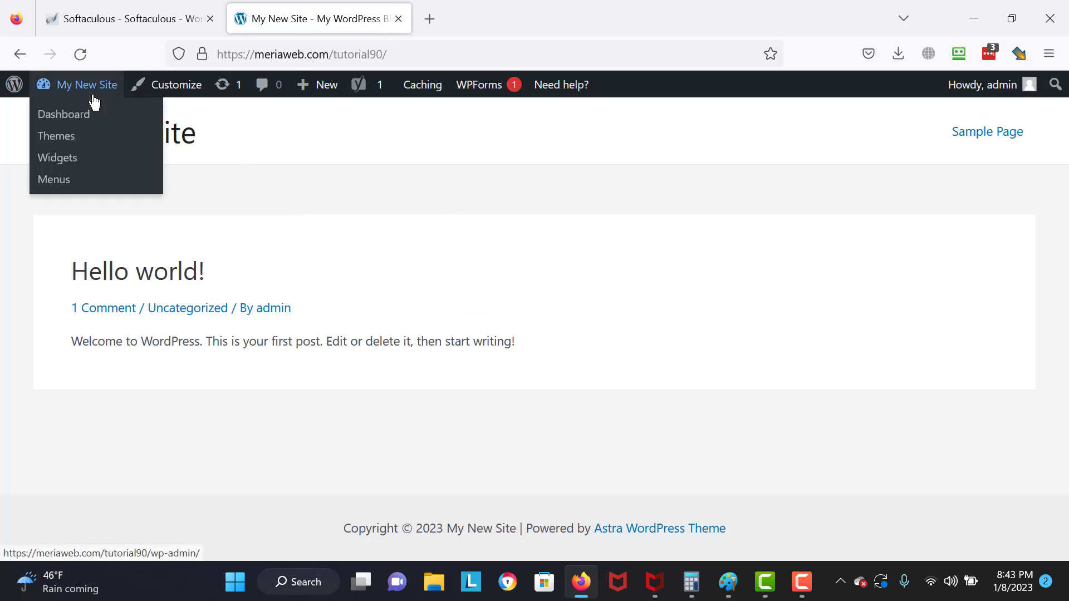
click(79, 181)
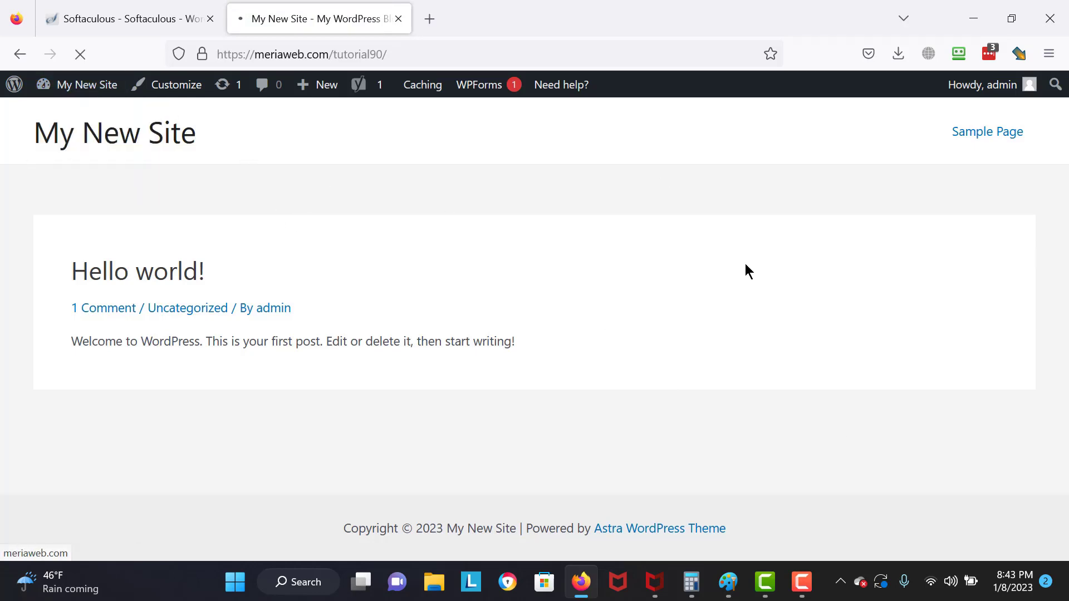
scroll(1047, 223, down, 1)
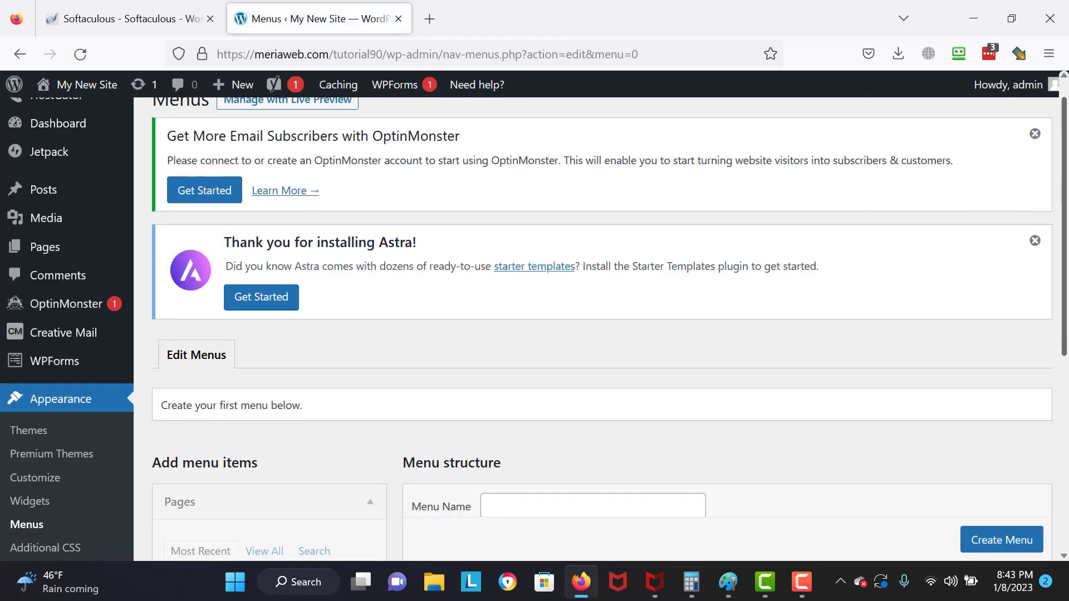
scroll(799, 329, down, 5)
click(549, 226)
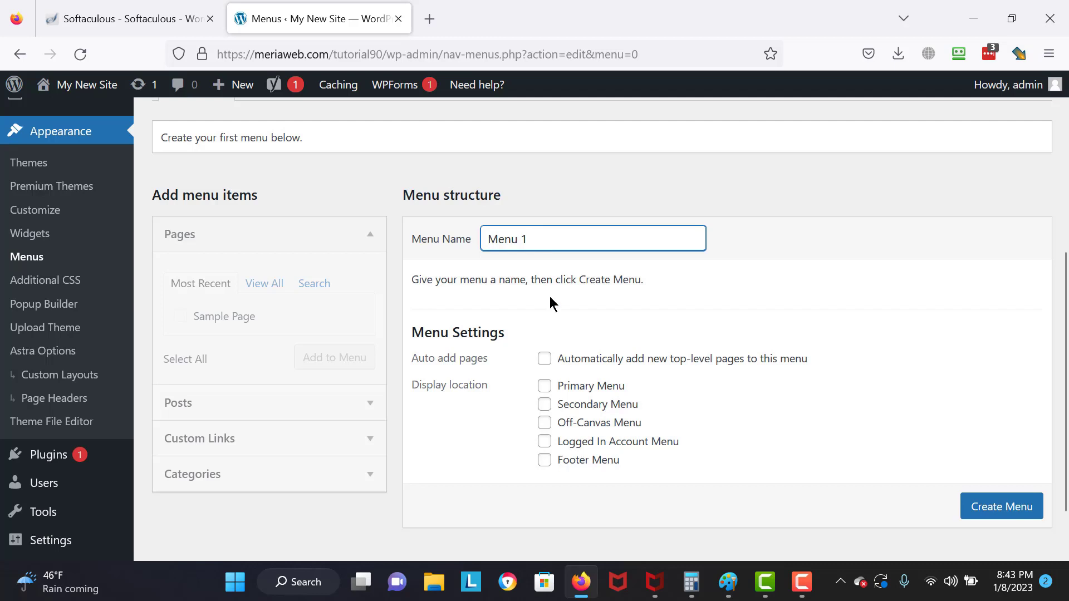
click(544, 386)
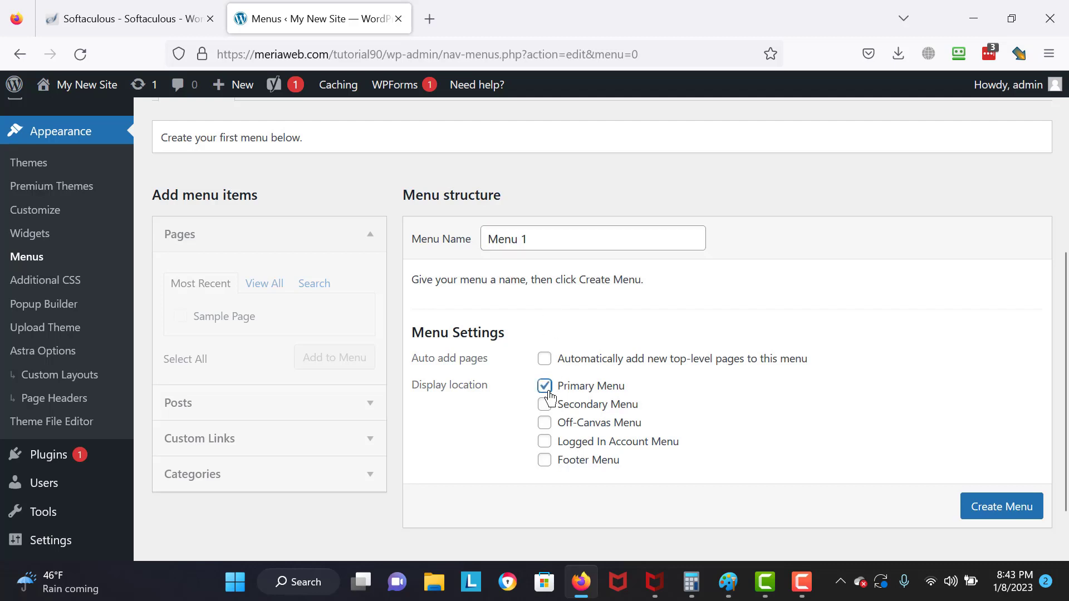
click(984, 518)
scroll(983, 519, down, 1)
click(968, 494)
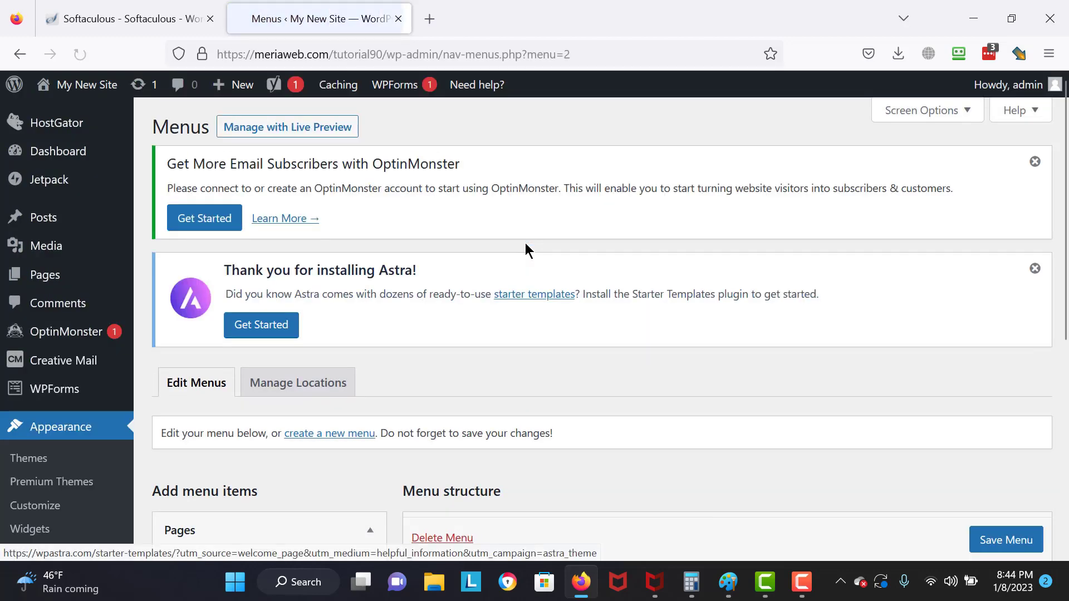
- Add Sample Page to the menu with the navigation label Homepage
scroll(440, 277, down, 5)
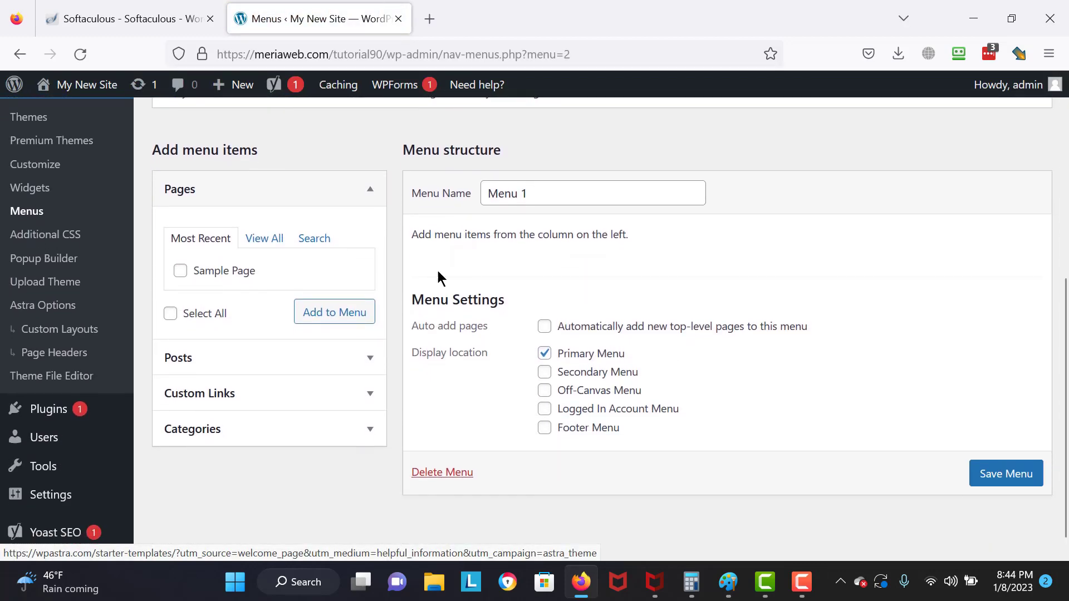
click(241, 271)
click(333, 323)
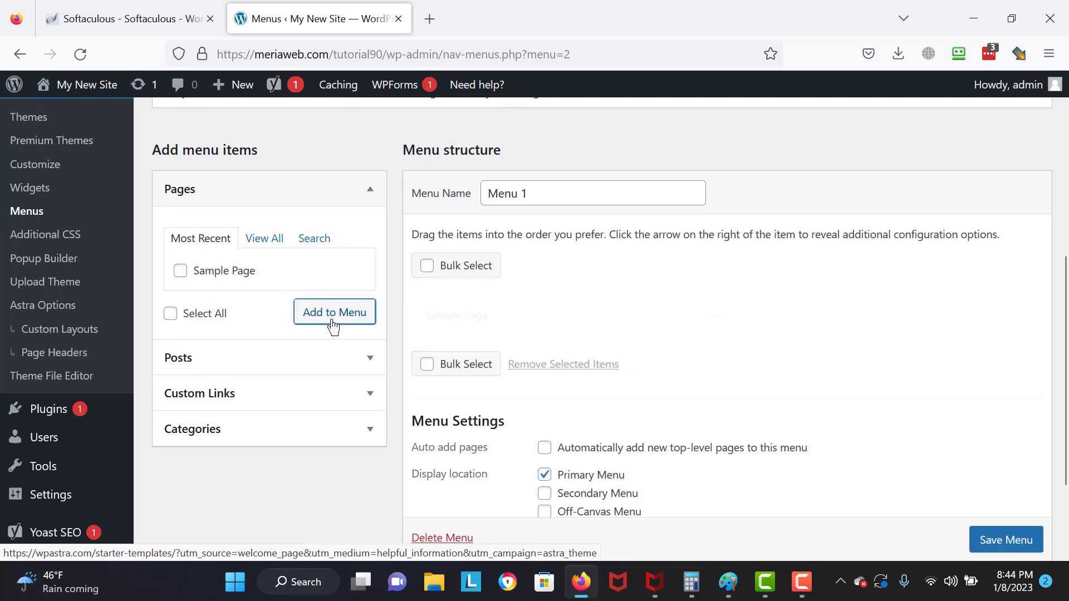
click(744, 316)
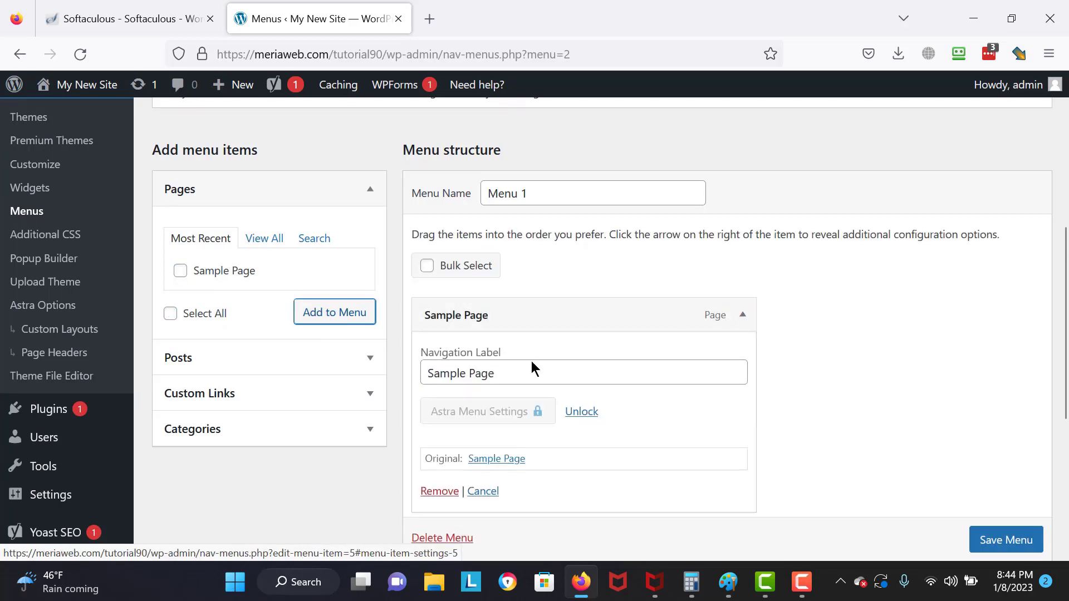
click(530, 367)
key(ctrl+a)
key(BackSpace)
text(Homepa)
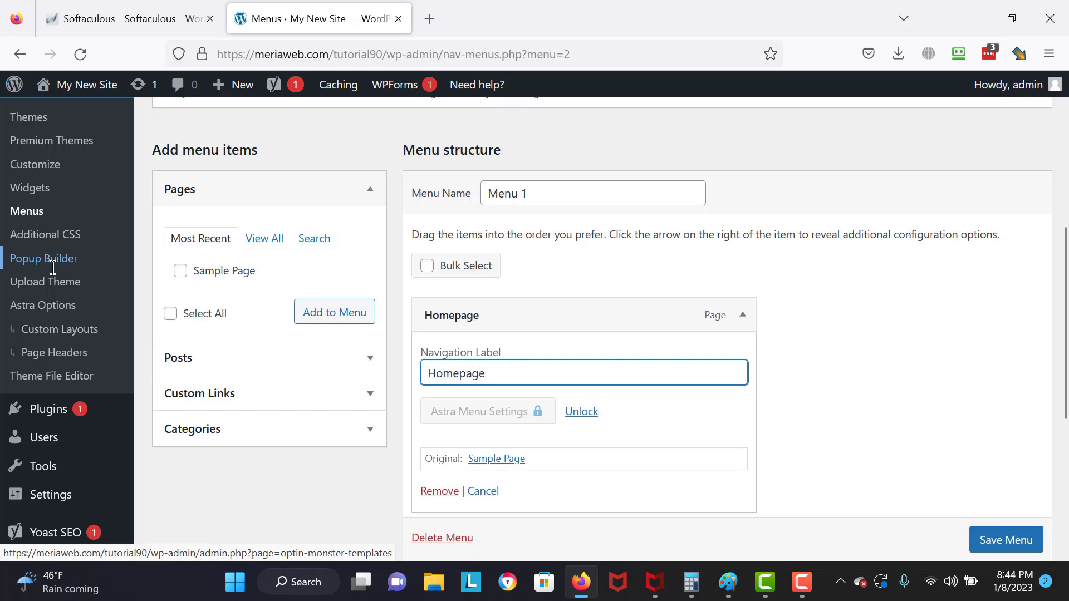
click(901, 349)
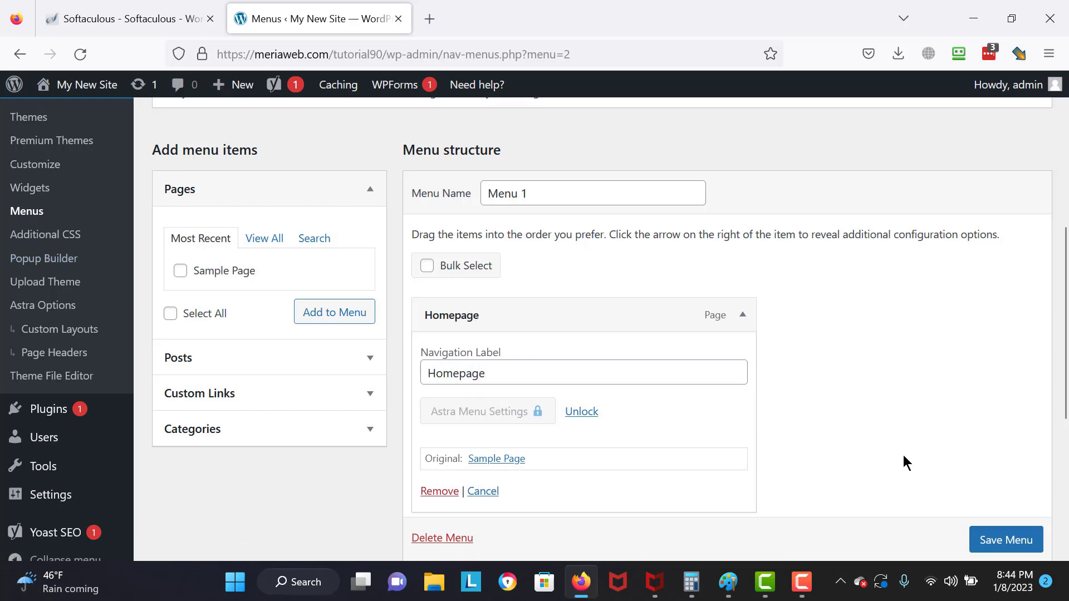
- Save Menu 1 with its Homepage item
scroll(983, 539, down, 1)
right_click(983, 539)
click(835, 452)
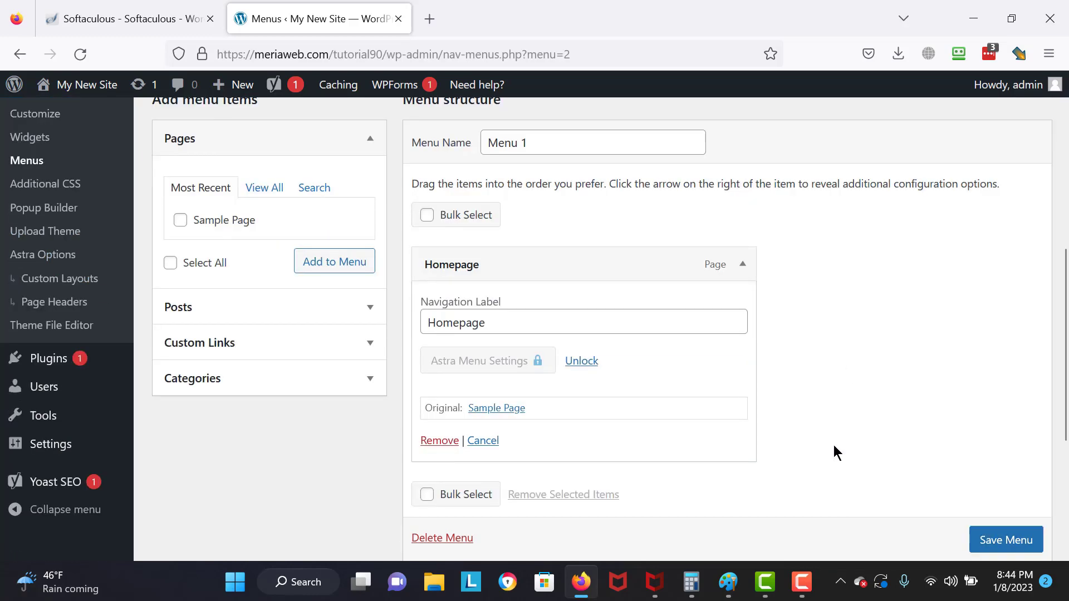
scroll(983, 543, down, 1)
click(983, 543)
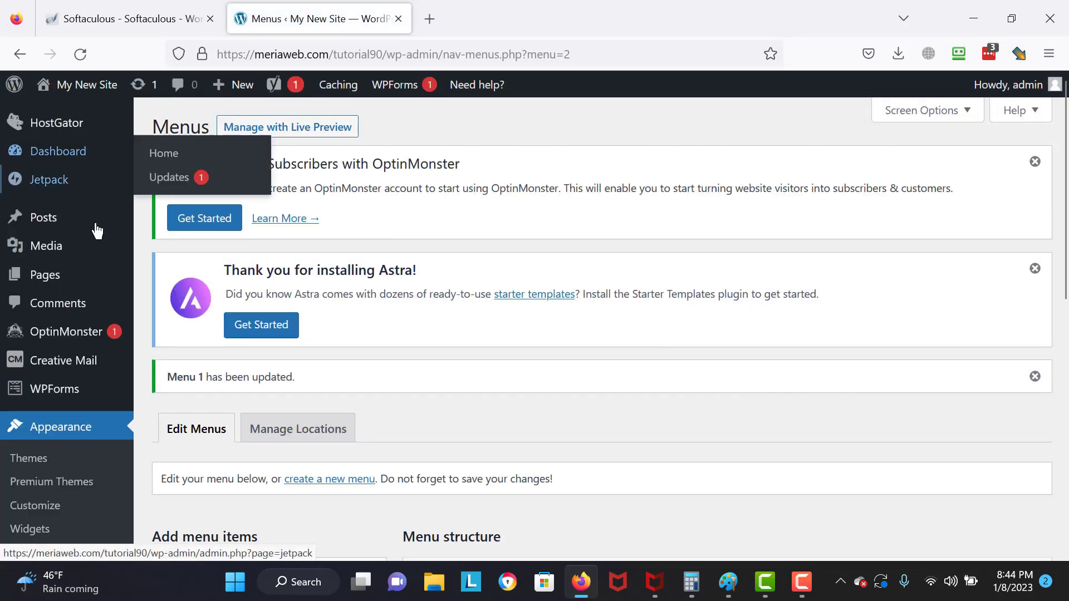
mouse_move(113, 348)
scroll(219, 429, down, 6)
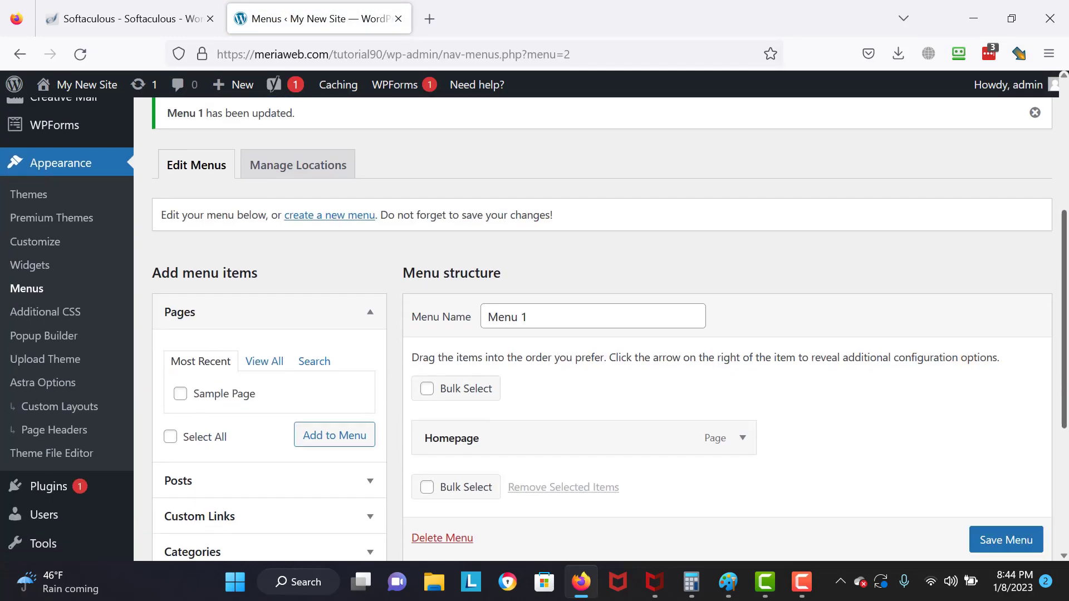
- Search the plugin directory for 'Starte' to find Starter Templates
mouse_move(119, 396)
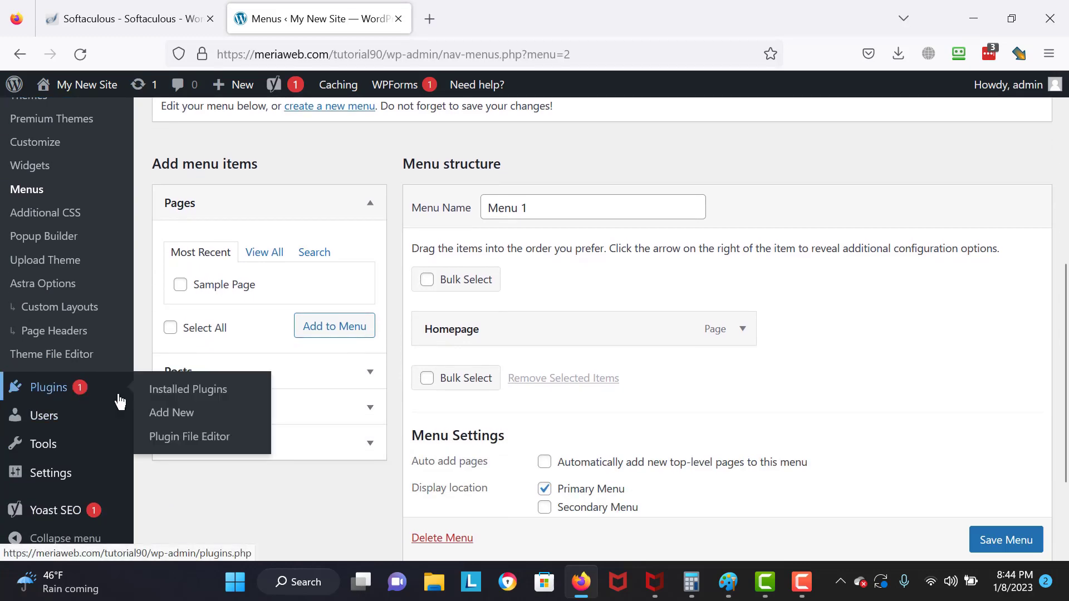
click(183, 419)
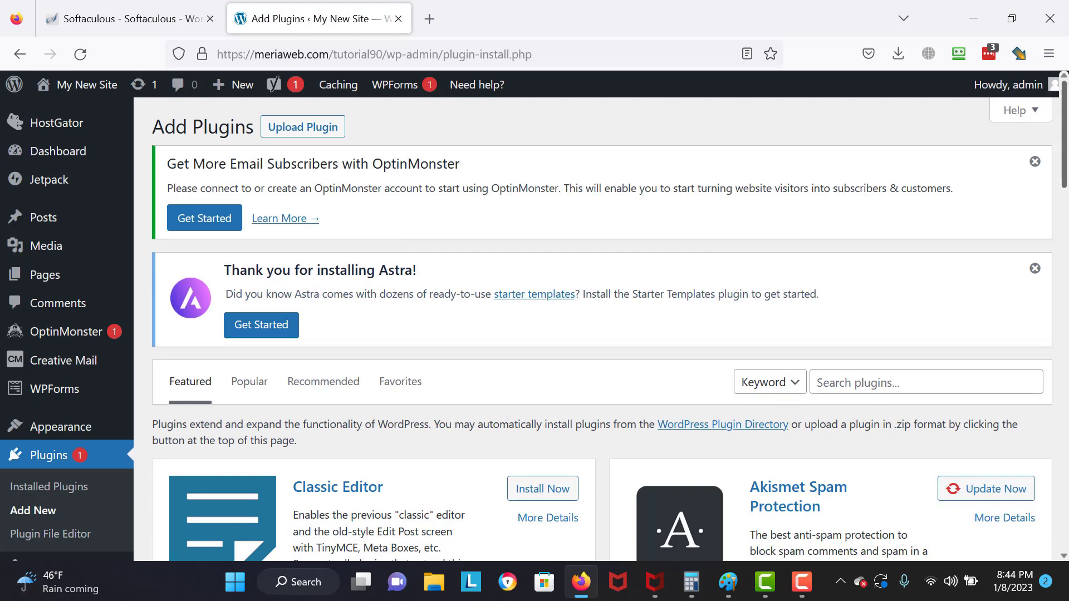
scroll(403, 243, down, 4)
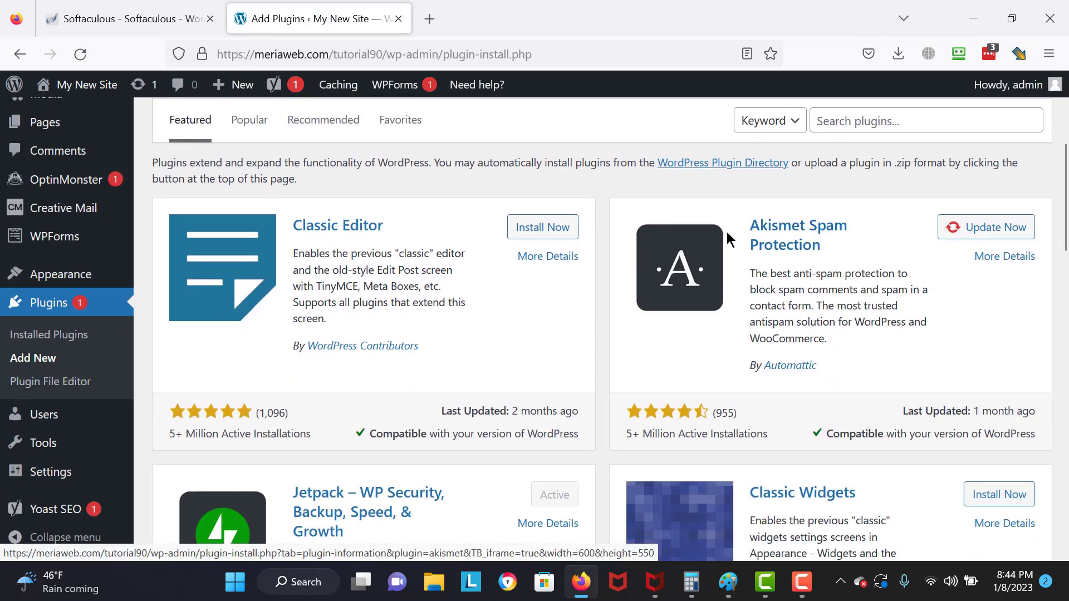
click(860, 132)
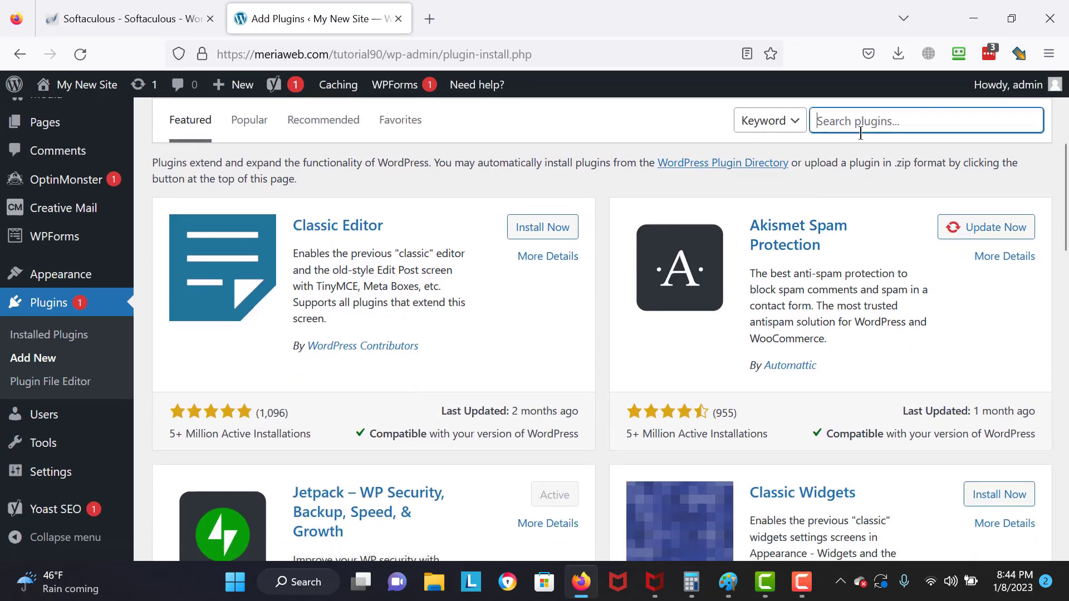
text(Starter theme)
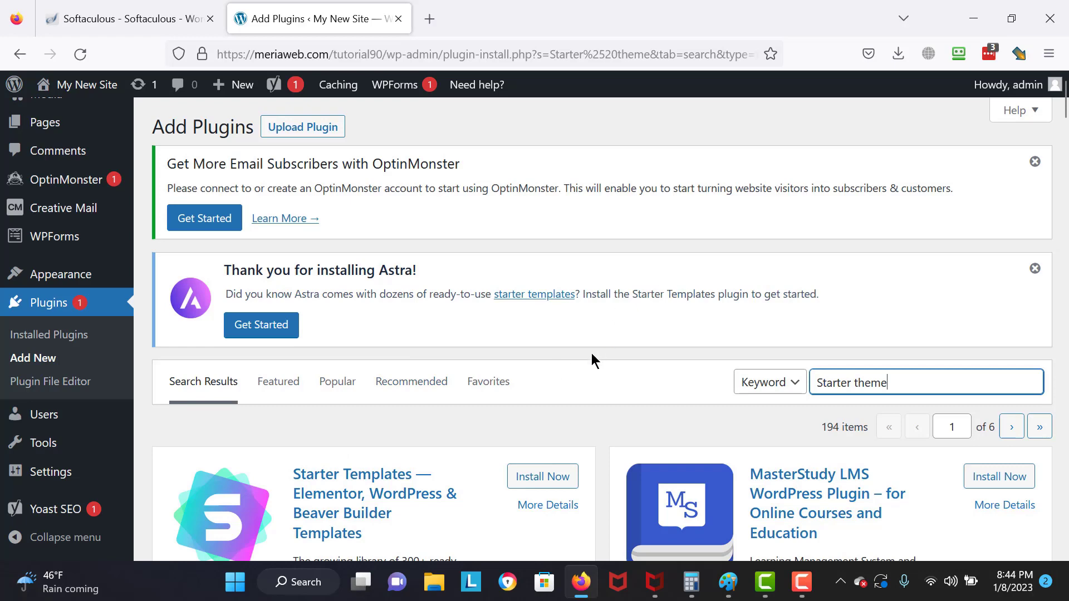
- Install and activate the Starter Templates plugin
scroll(556, 328, down, 7)
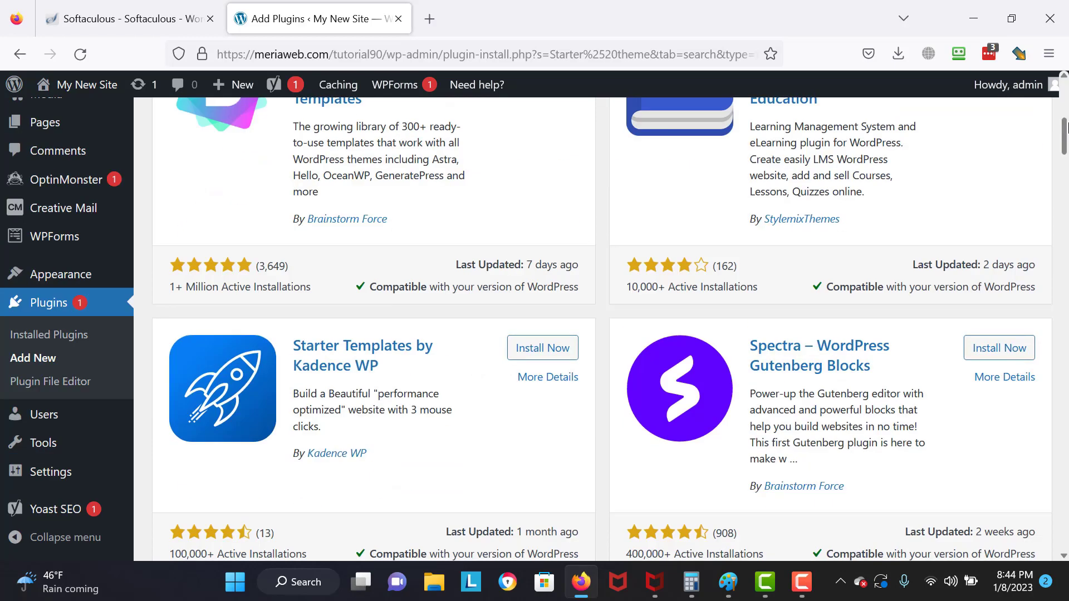
scroll(391, 255, up, 3)
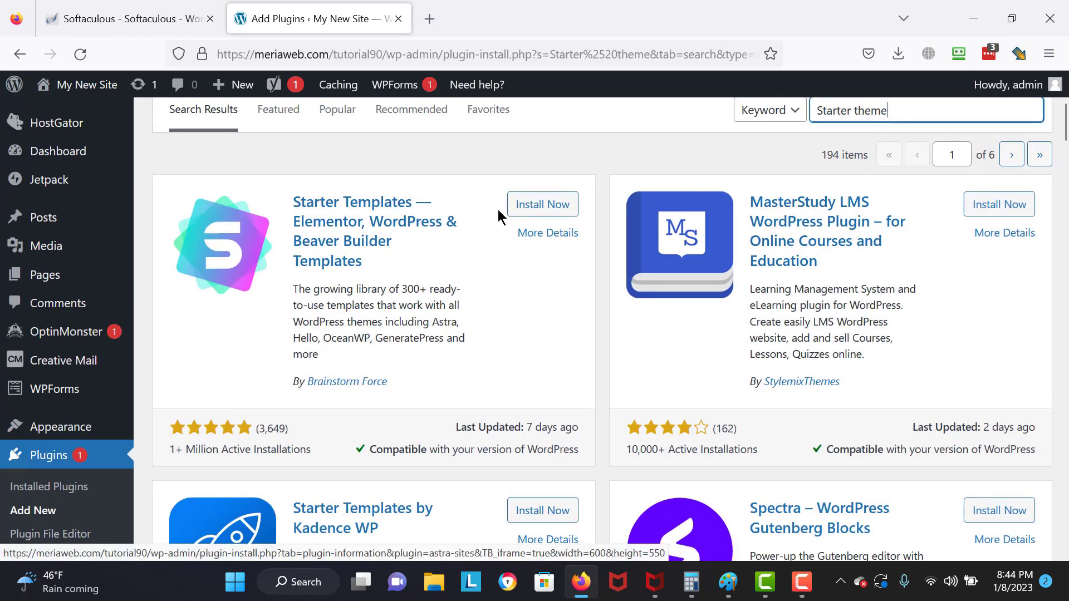
click(534, 205)
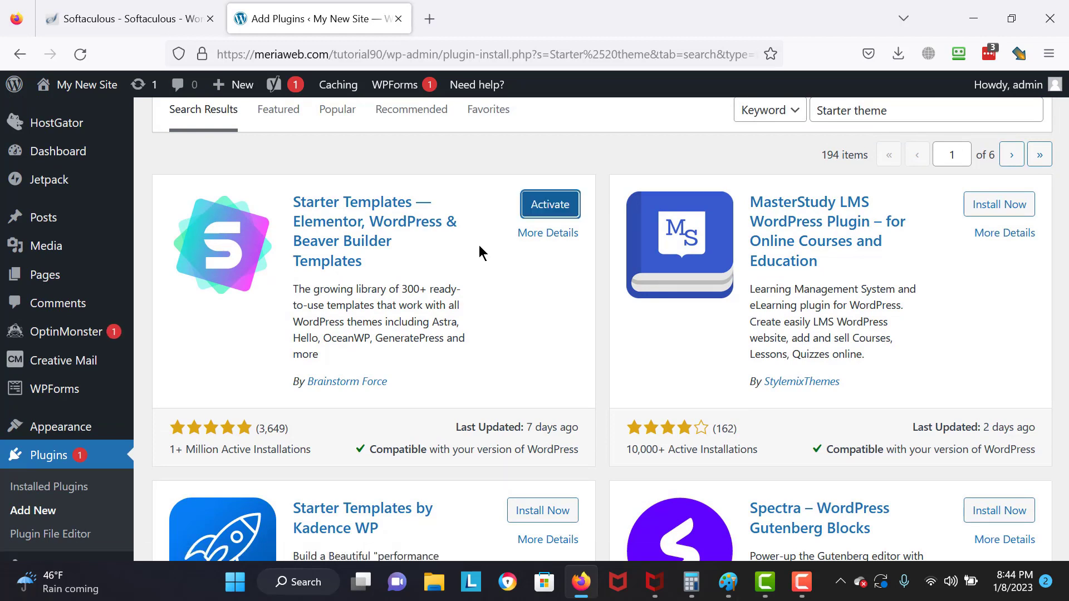
click(538, 212)
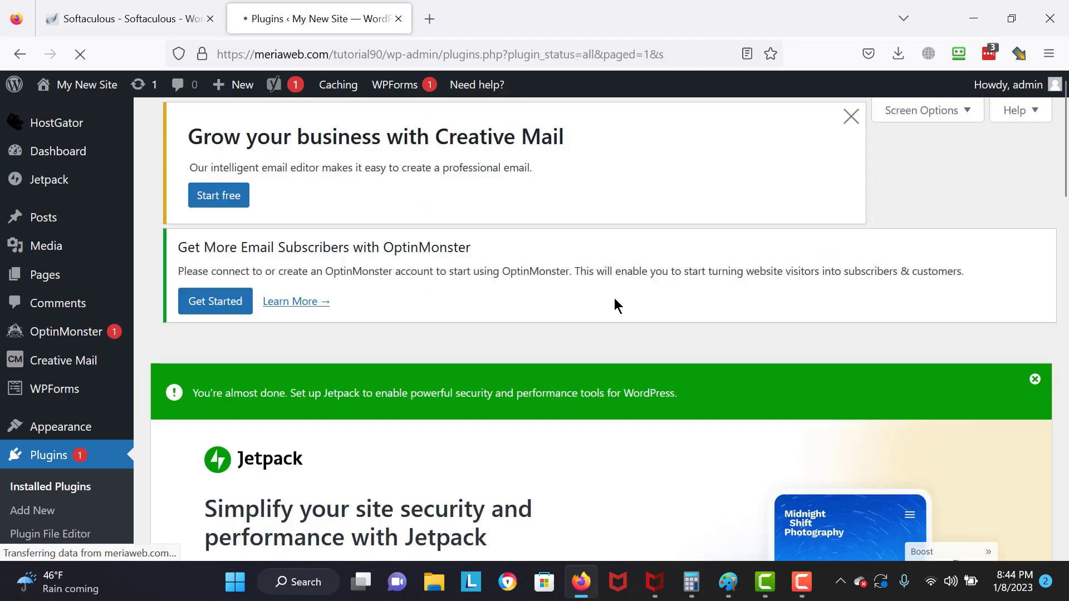
drag(1066, 188, 1066, 522)
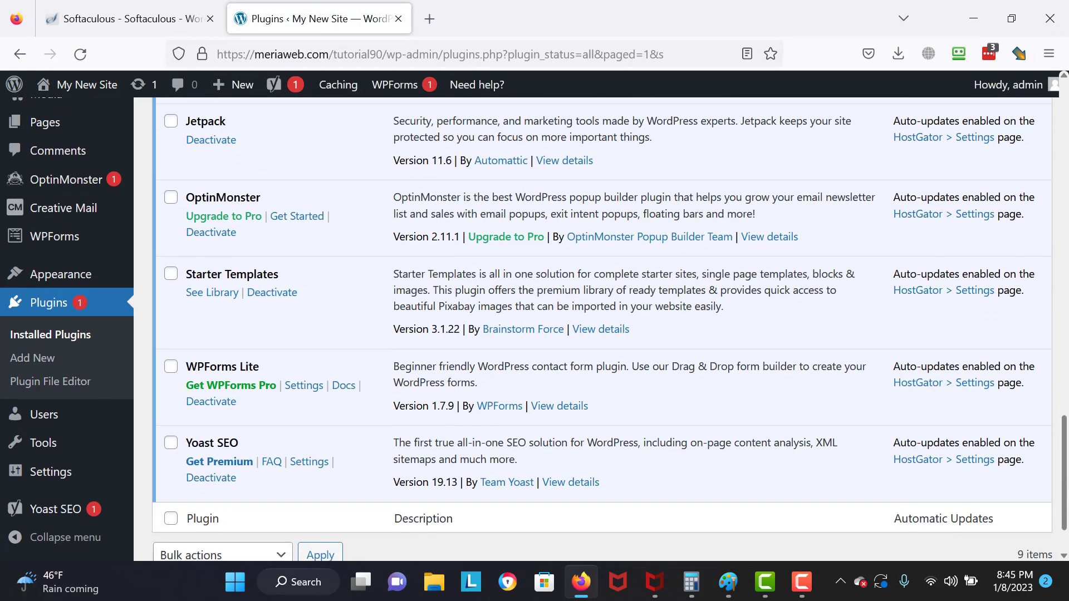
- Open the Starter Templates library, search 'free', and pick the Mountain template
click(212, 295)
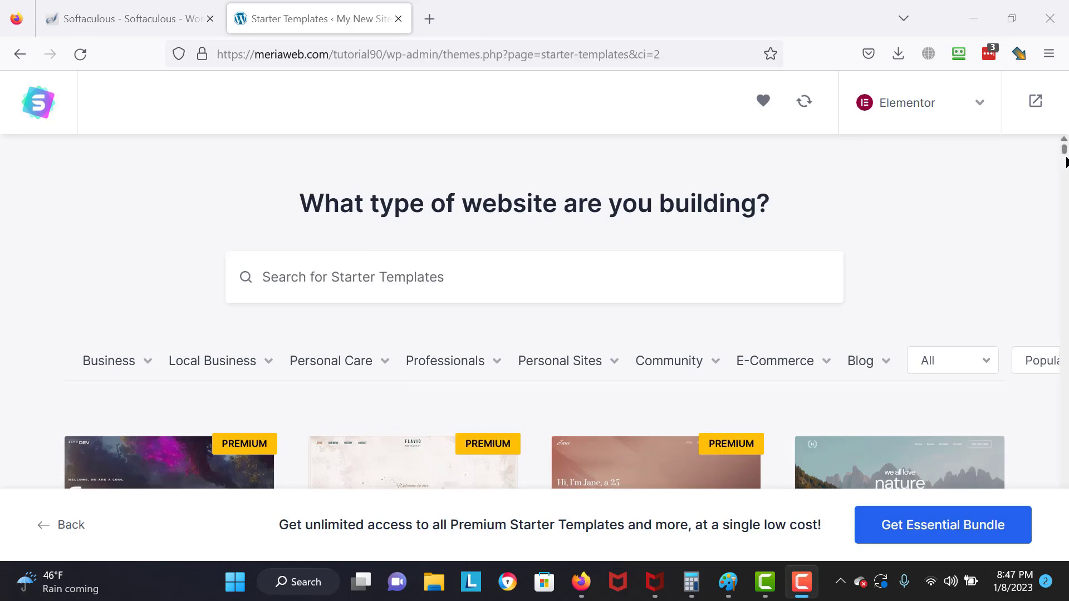
mouse_move(1068, 158)
mouse_down()
mouse_move(1068, 239)
mouse_move(1068, 149)
mouse_up()
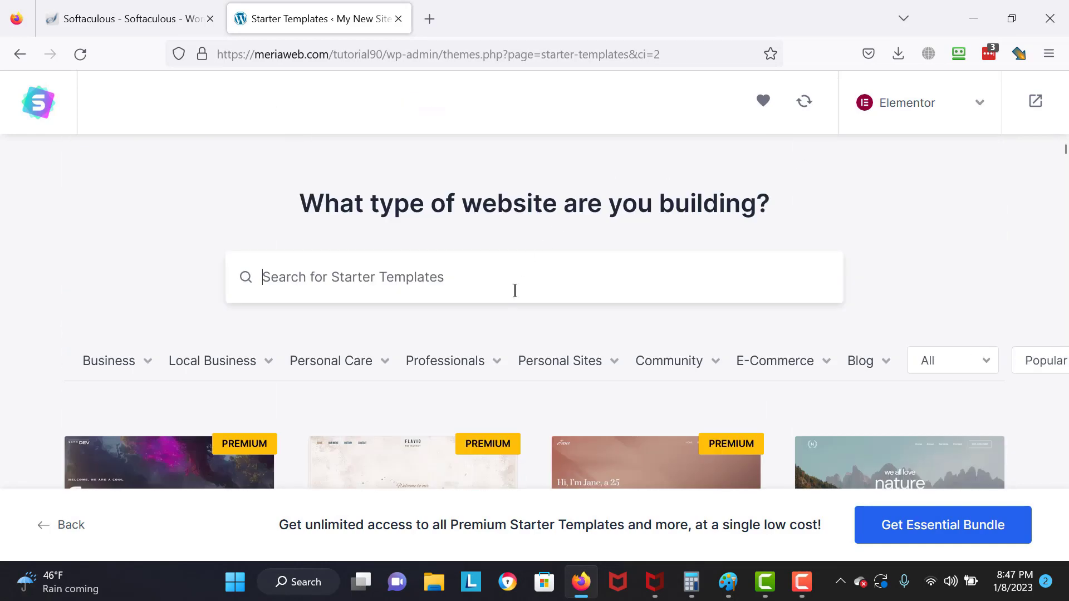
text(free)
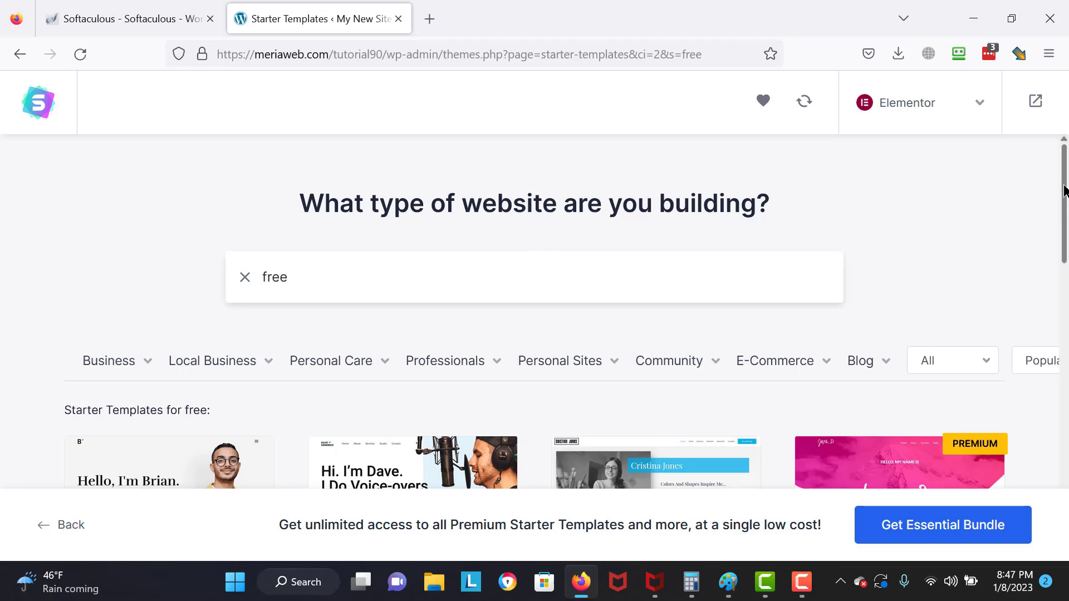
drag(1067, 191, 1067, 357)
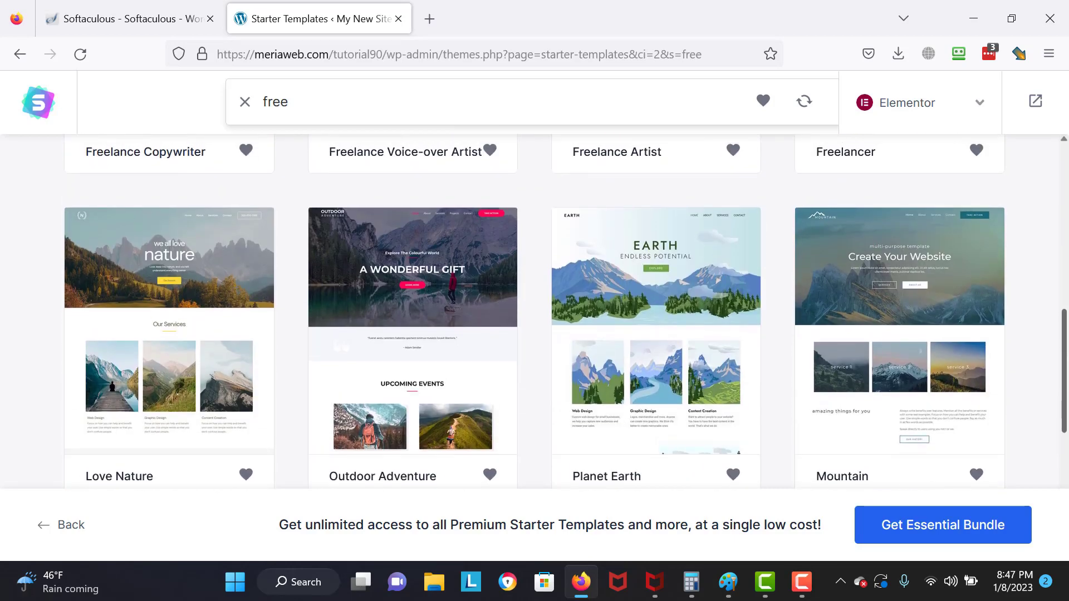
scroll(1002, 370, down, 1)
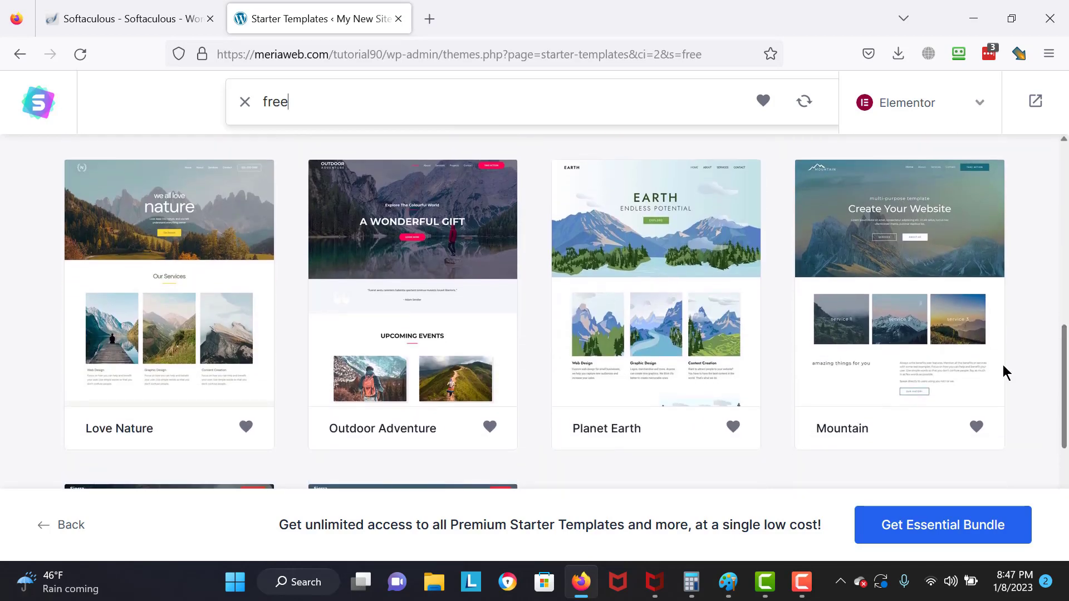
click(974, 365)
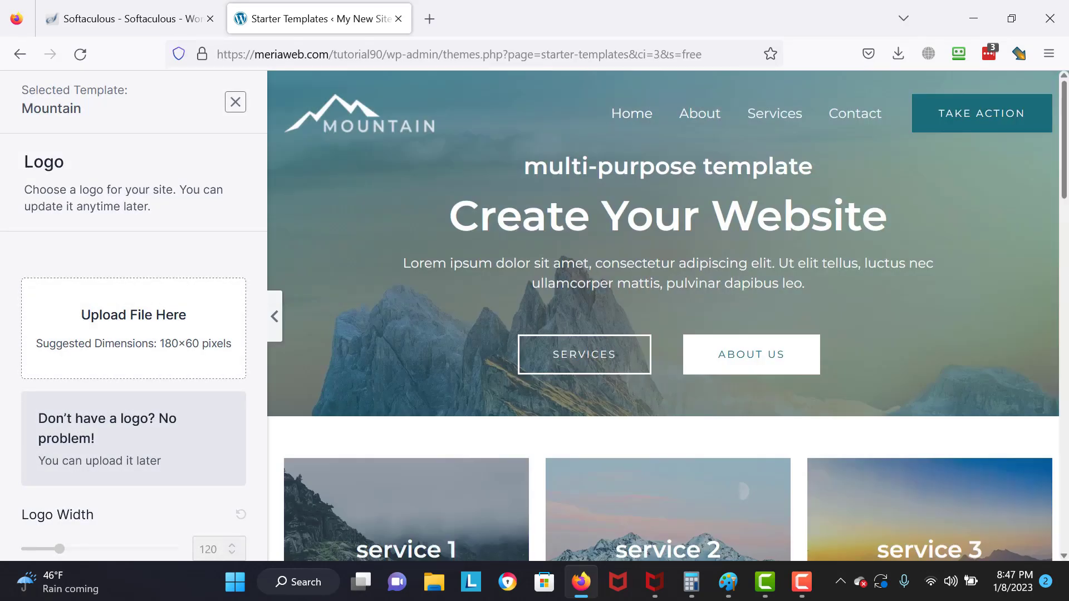
- Skip adding a logo and try the blue and light-blue palettes on Mountain
scroll(1049, 367, down, 10)
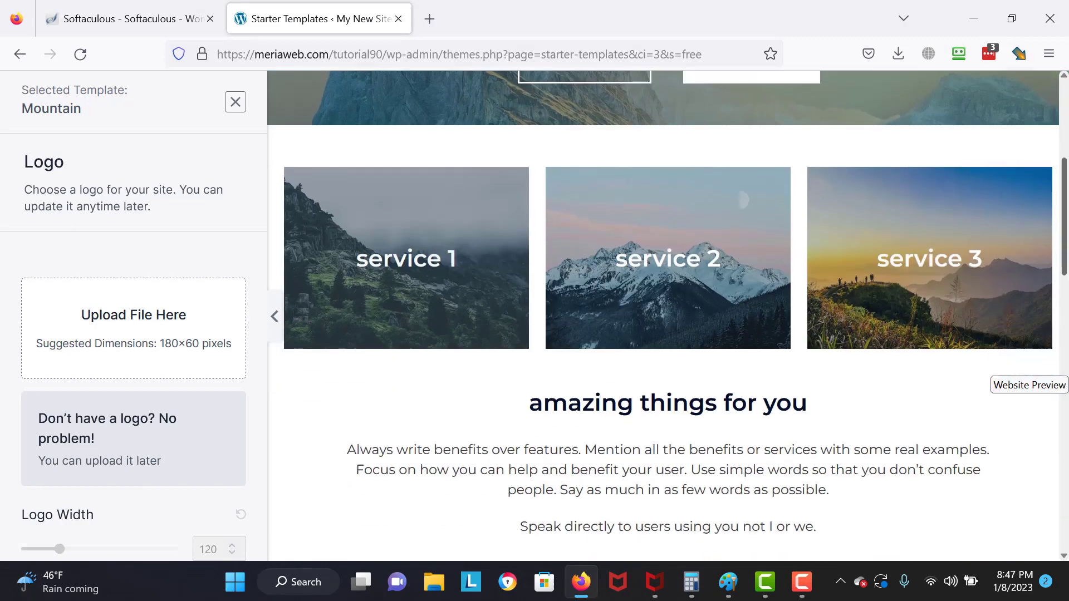
scroll(482, 151, up, 10)
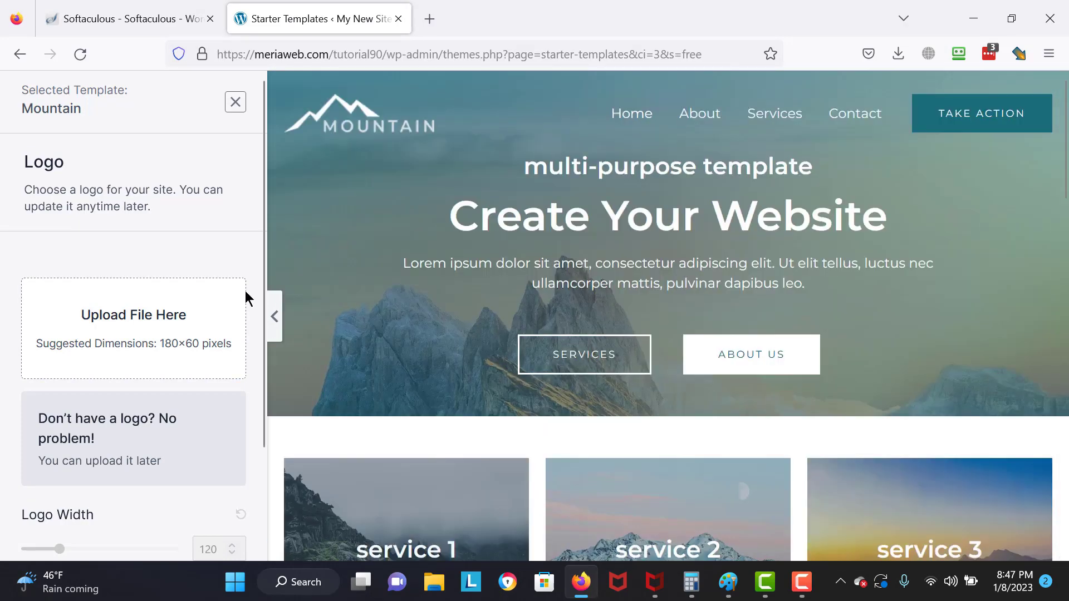
drag(264, 421, 271, 557)
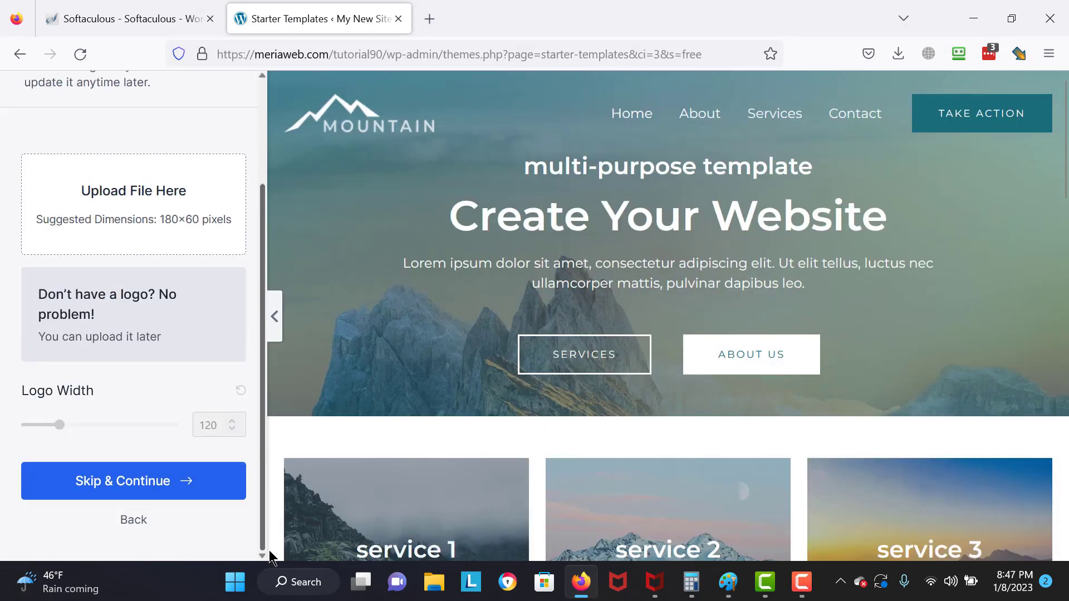
click(189, 497)
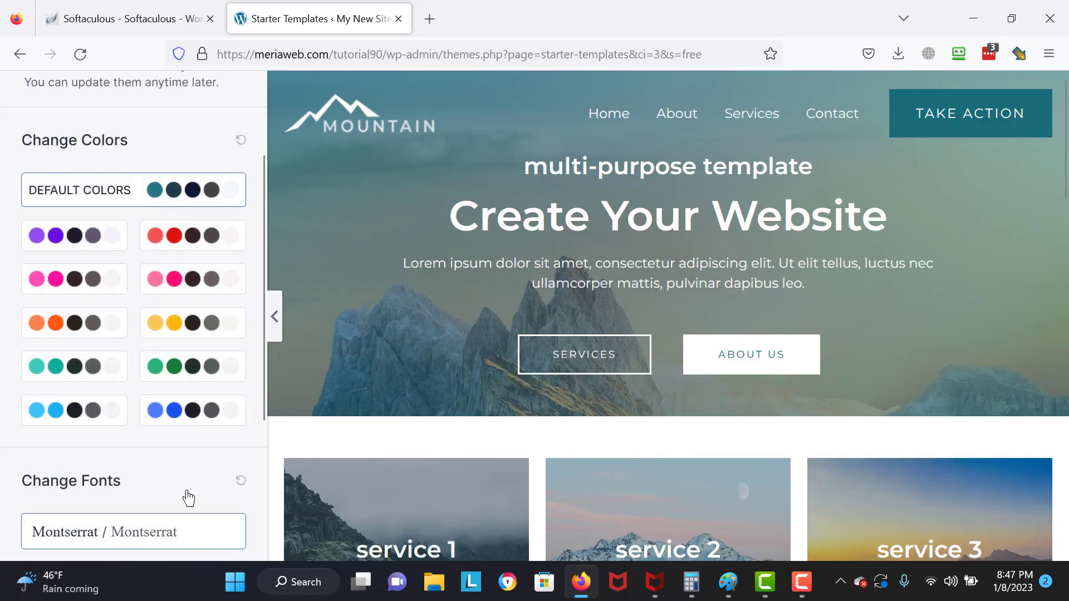
right_click(163, 425)
click(159, 426)
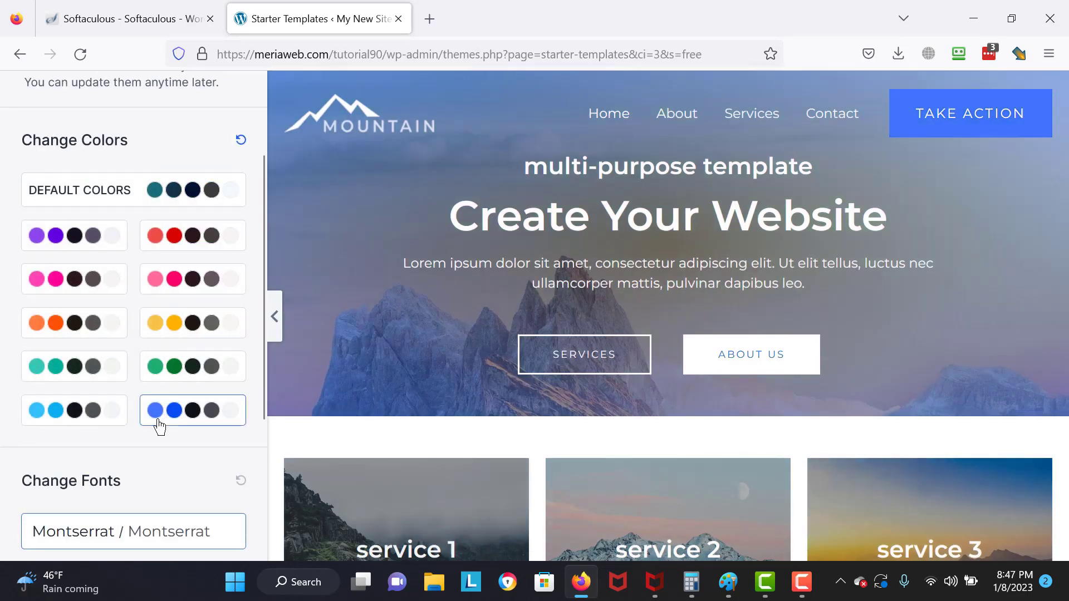
click(63, 426)
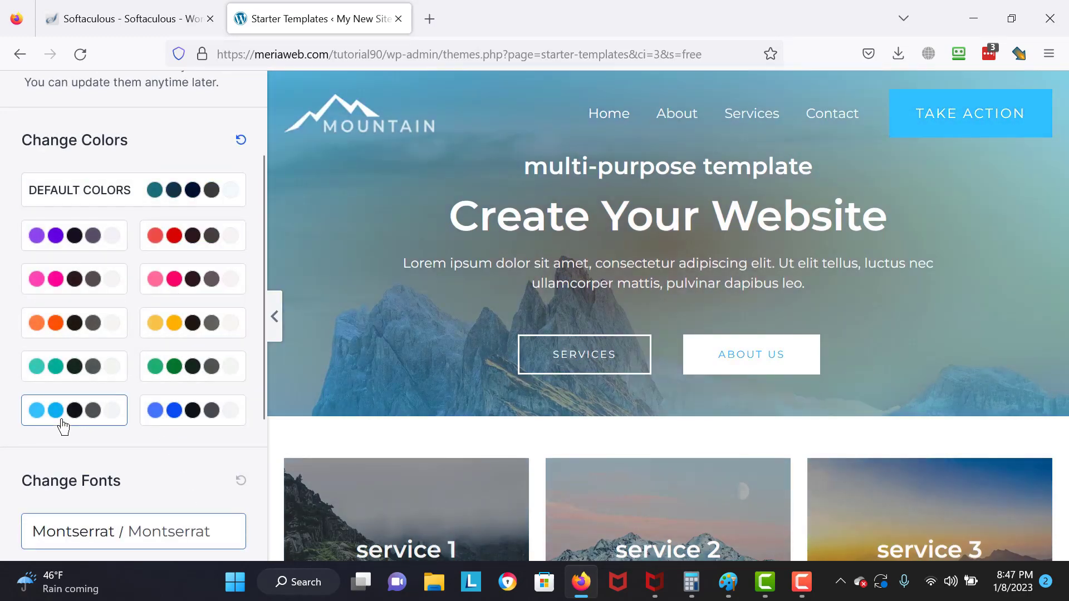
- Preview the red, pink, yellow, green and blue colour palettes on the template
click(191, 234)
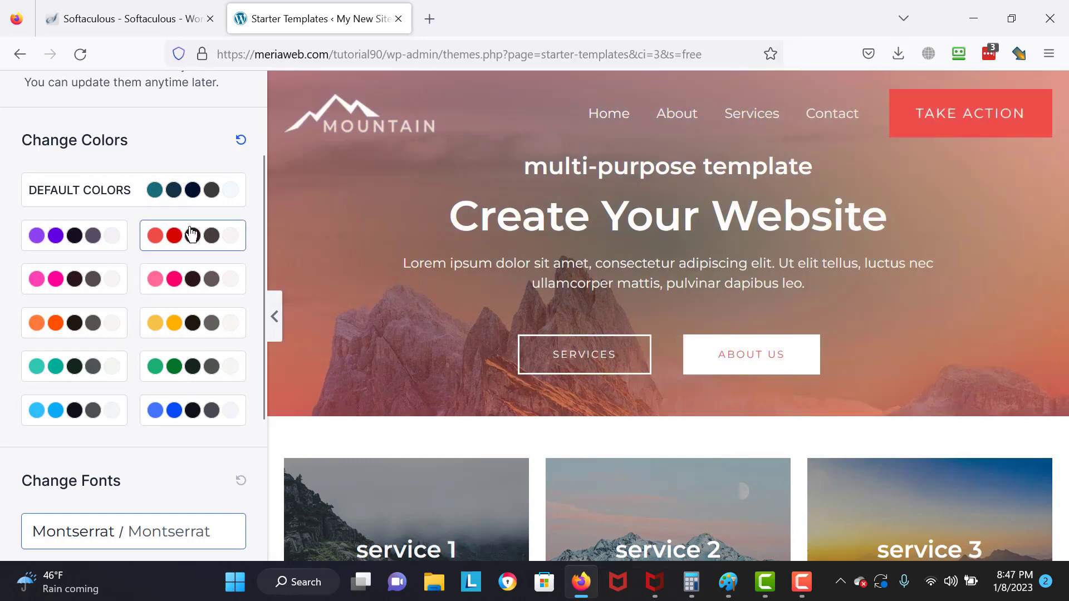
click(179, 281)
click(181, 331)
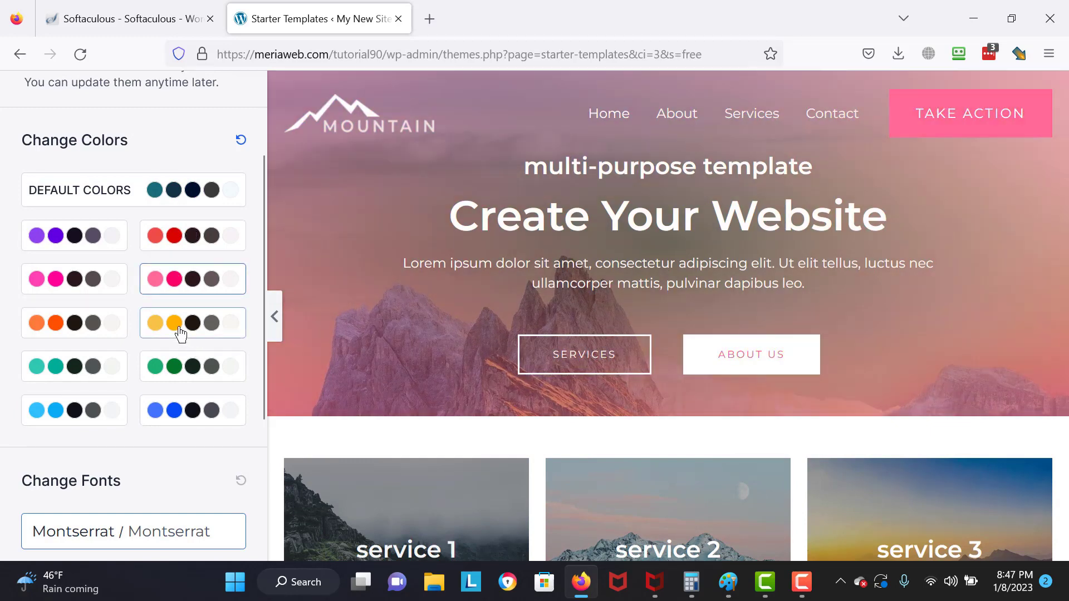
click(186, 372)
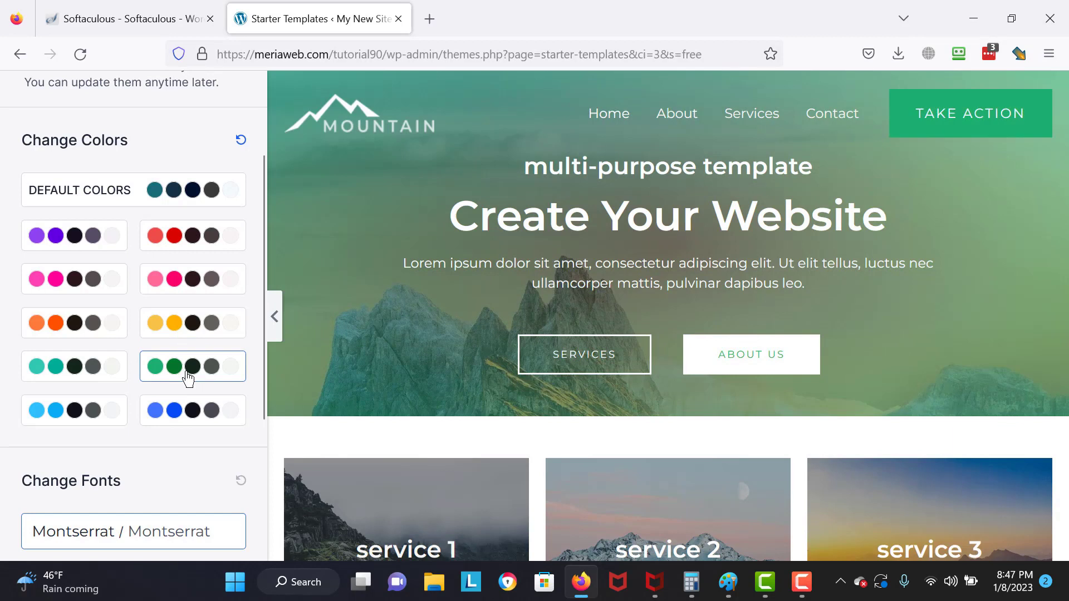
click(189, 419)
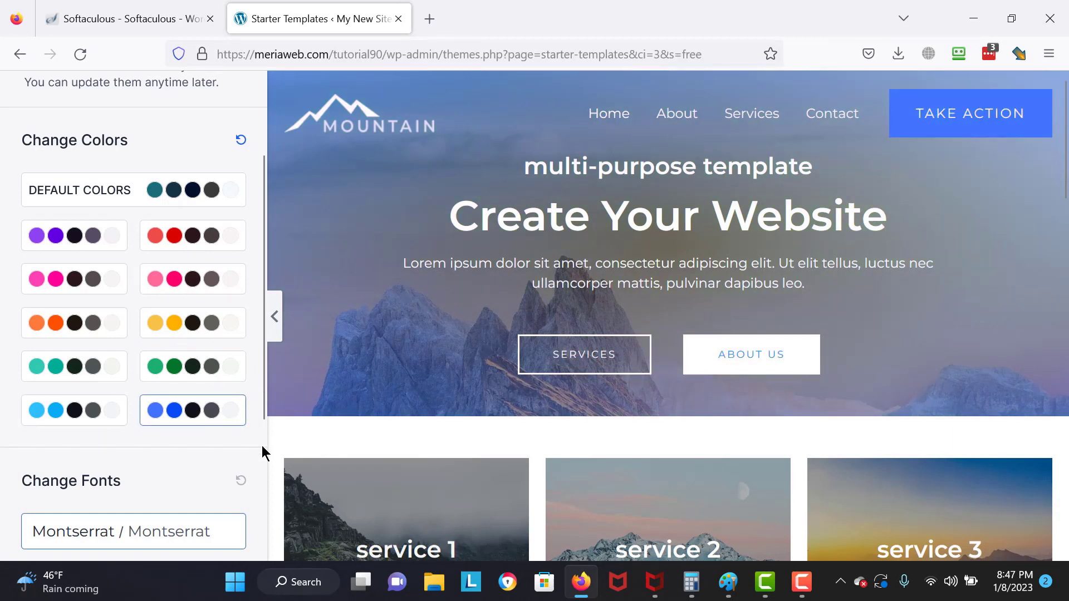
- Settle on the light-blue palette and continue to the final setup step
scroll(264, 402, up, 3)
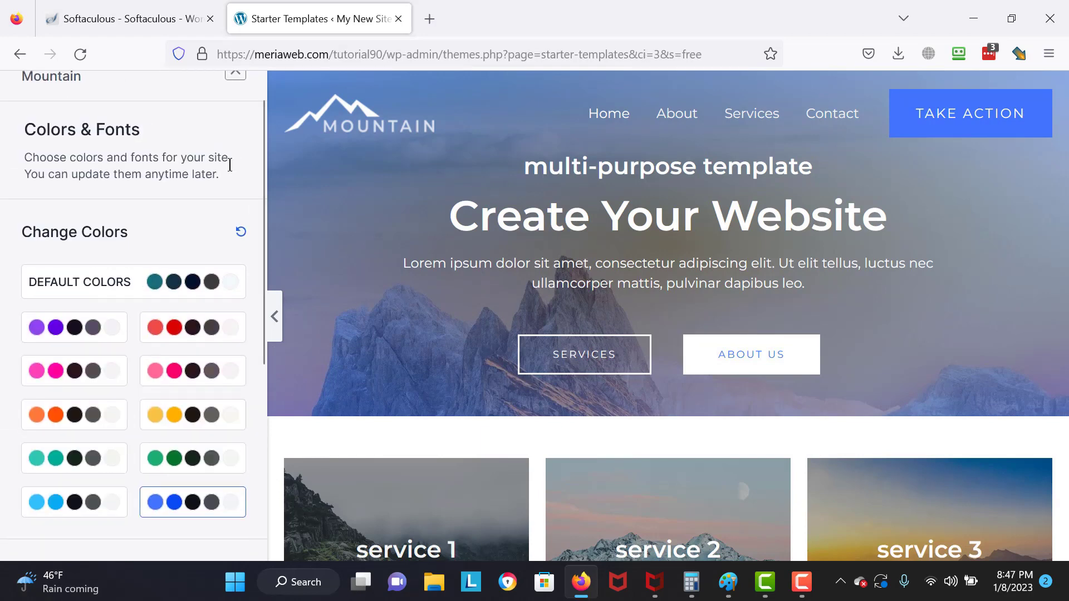
click(192, 283)
click(60, 499)
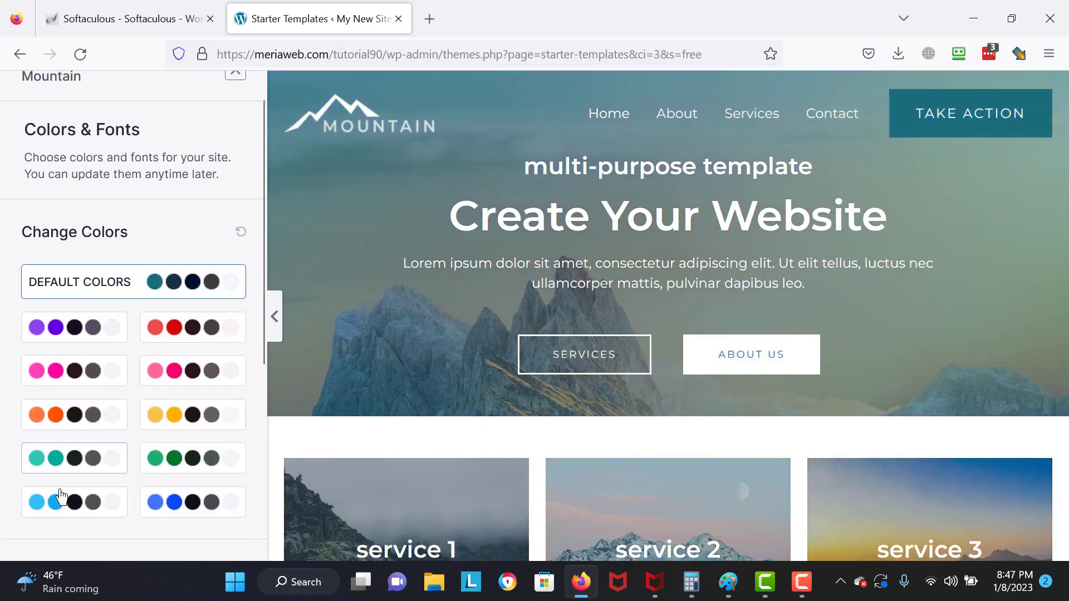
scroll(262, 346, down, 5)
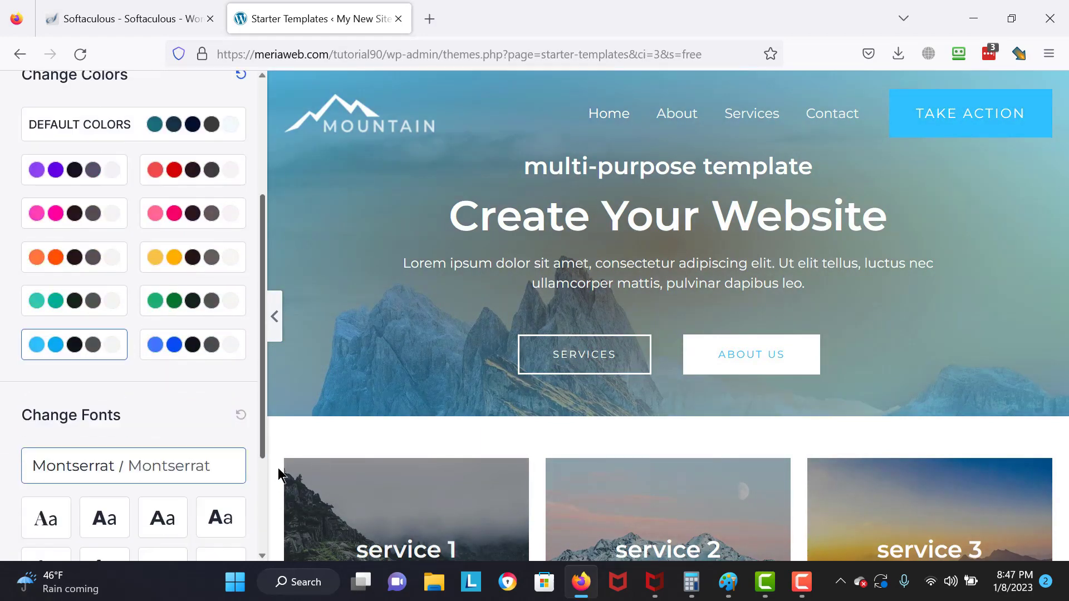
click(190, 479)
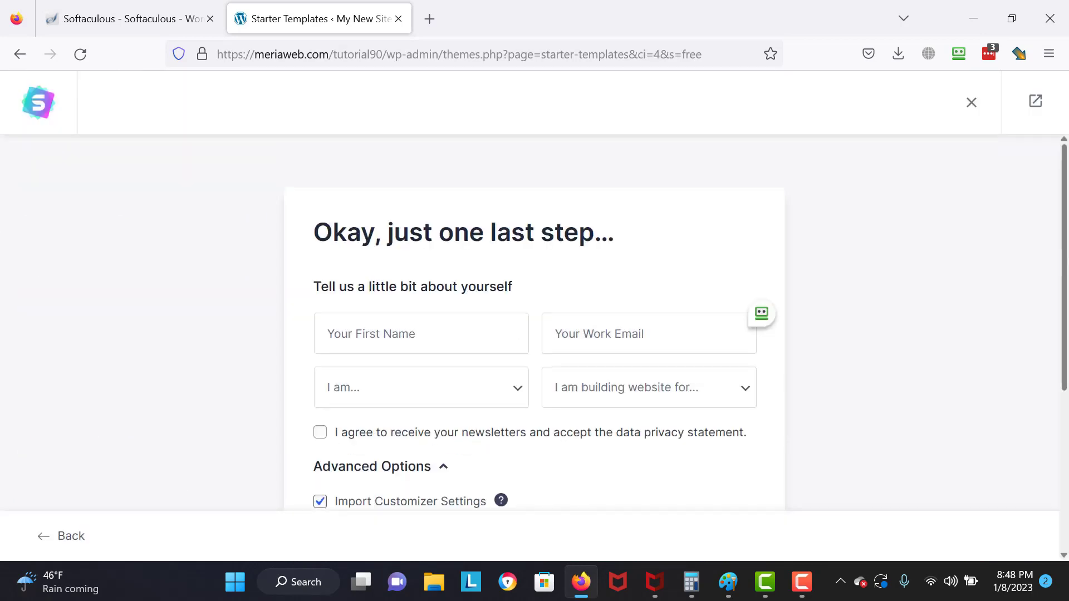
- Submit the 'one last step' form to build the Mountain site with all import options kept
scroll(635, 387, down, 4)
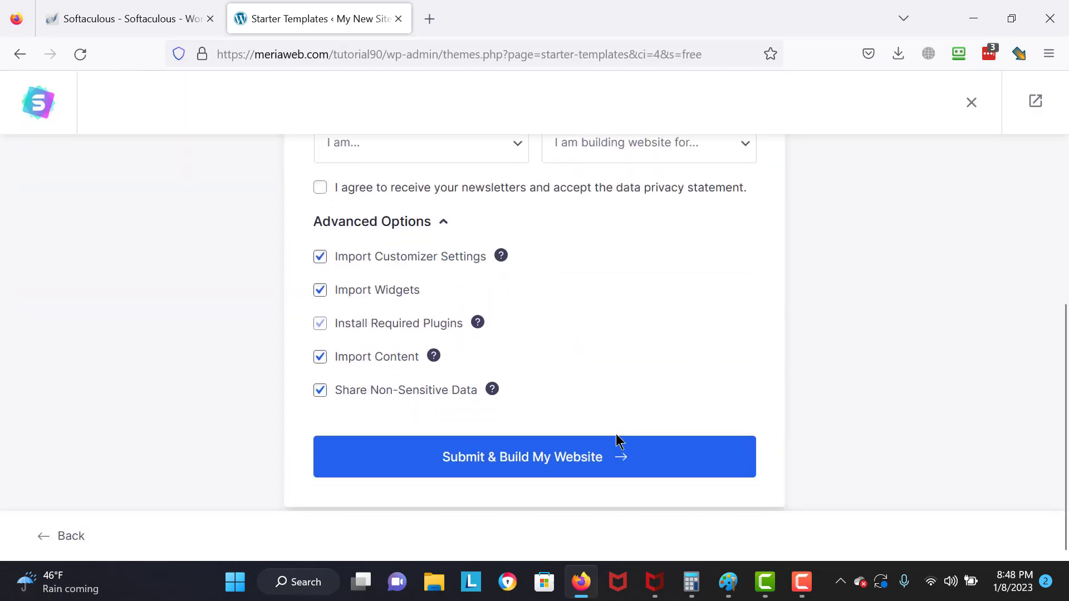
click(605, 457)
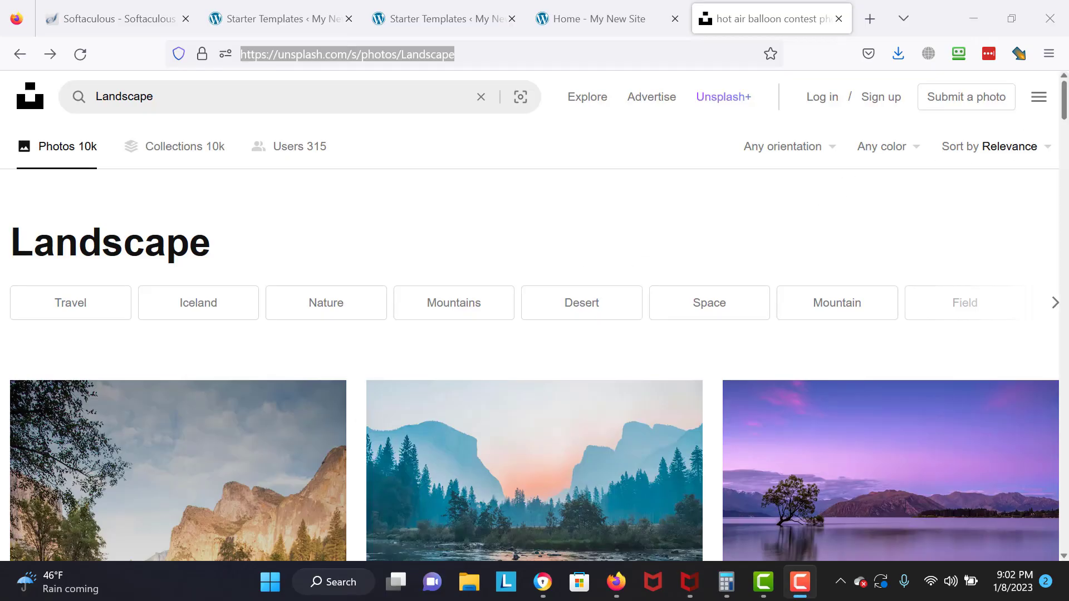
- Download the sunlit grassy meadow photo from the Unsplash Landscape results, then return to the Home tab
drag(1068, 110, 1068, 157)
mouse_move(931, 241)
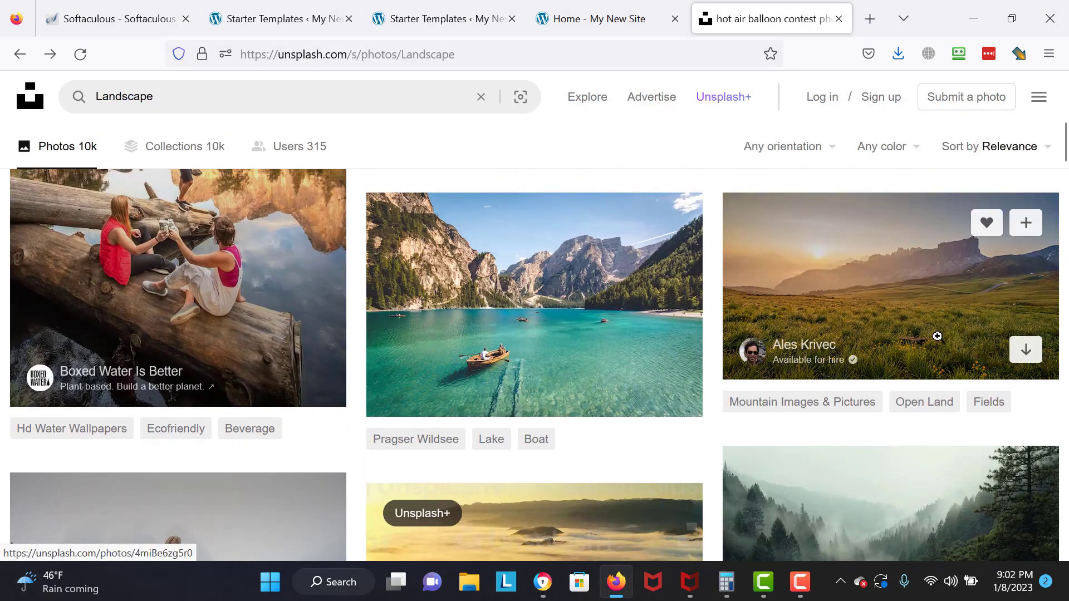
click(826, 277)
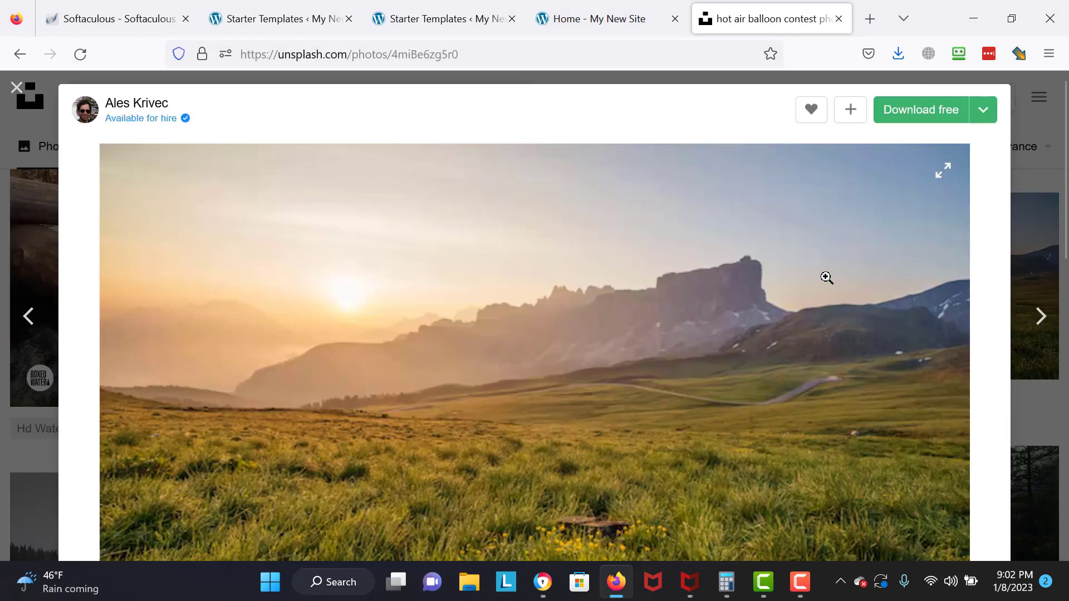
click(894, 115)
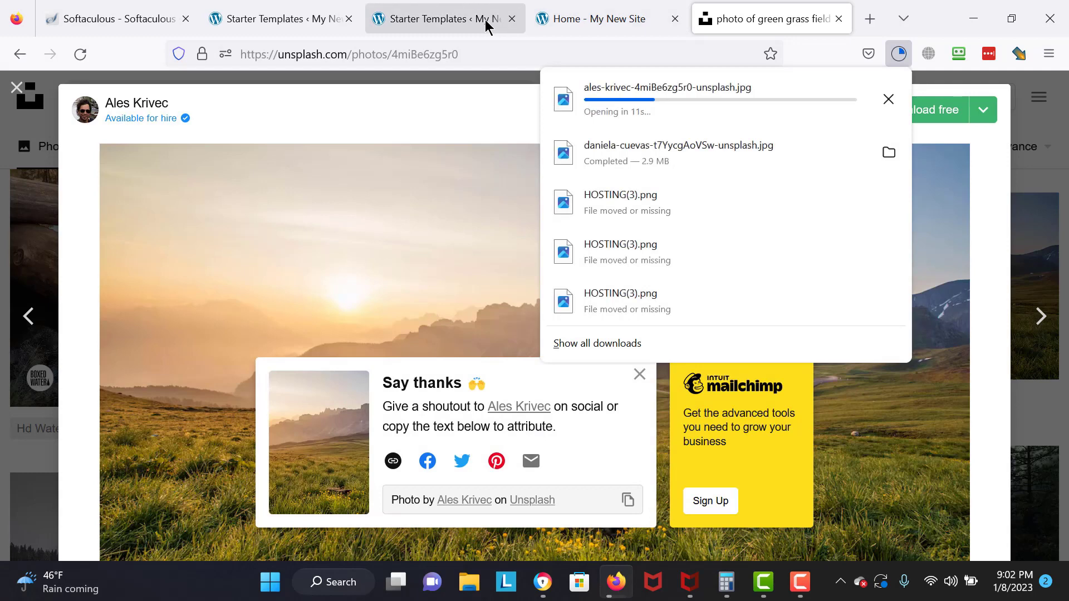
click(546, 24)
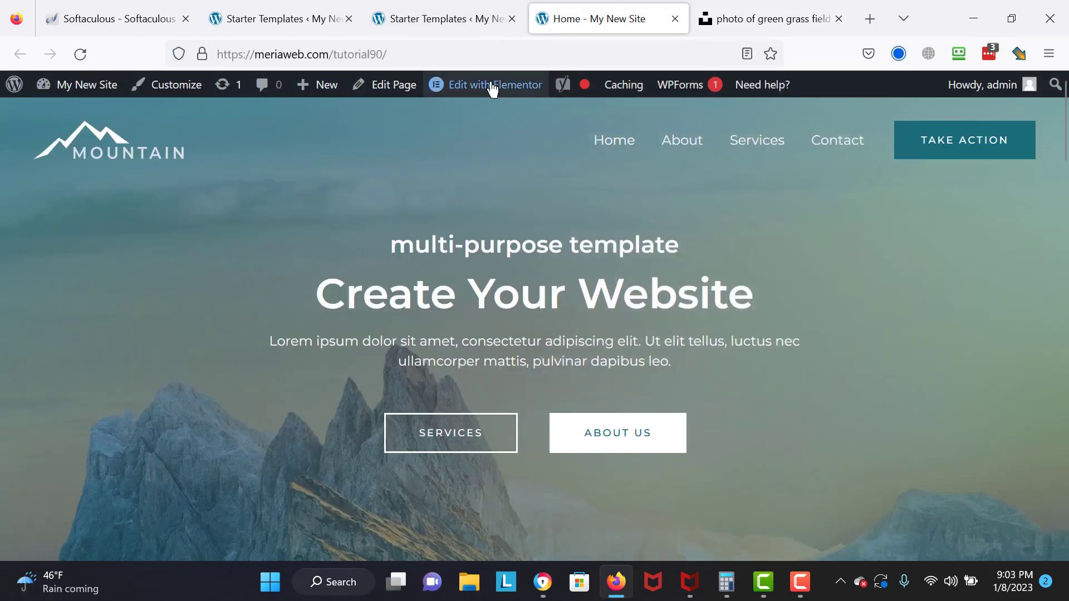
- Open Home in Elementor and bring up the hero section's background image media picker
click(489, 87)
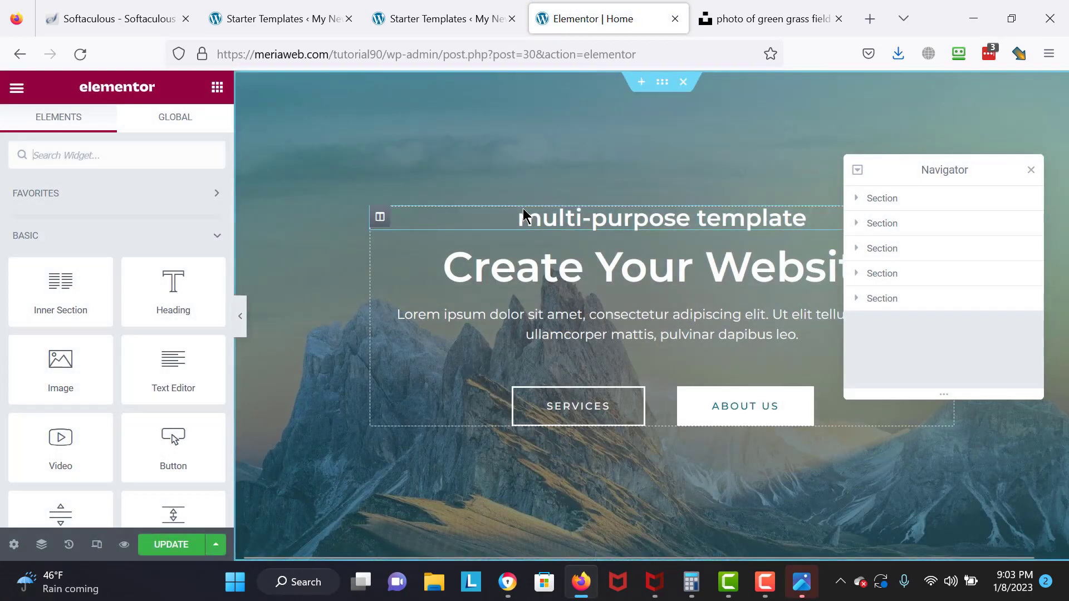
click(662, 82)
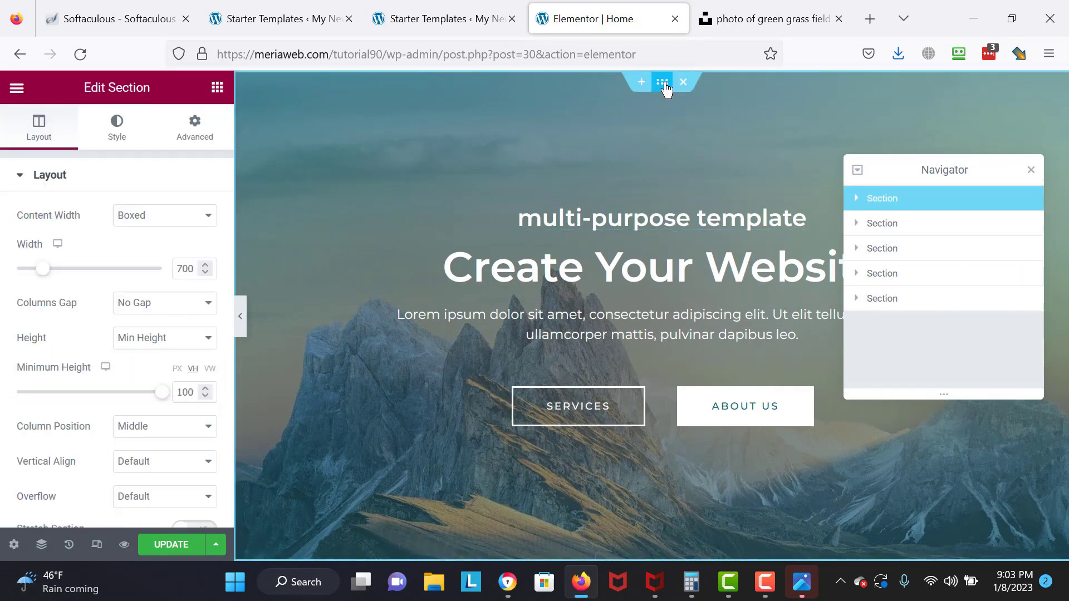
click(108, 120)
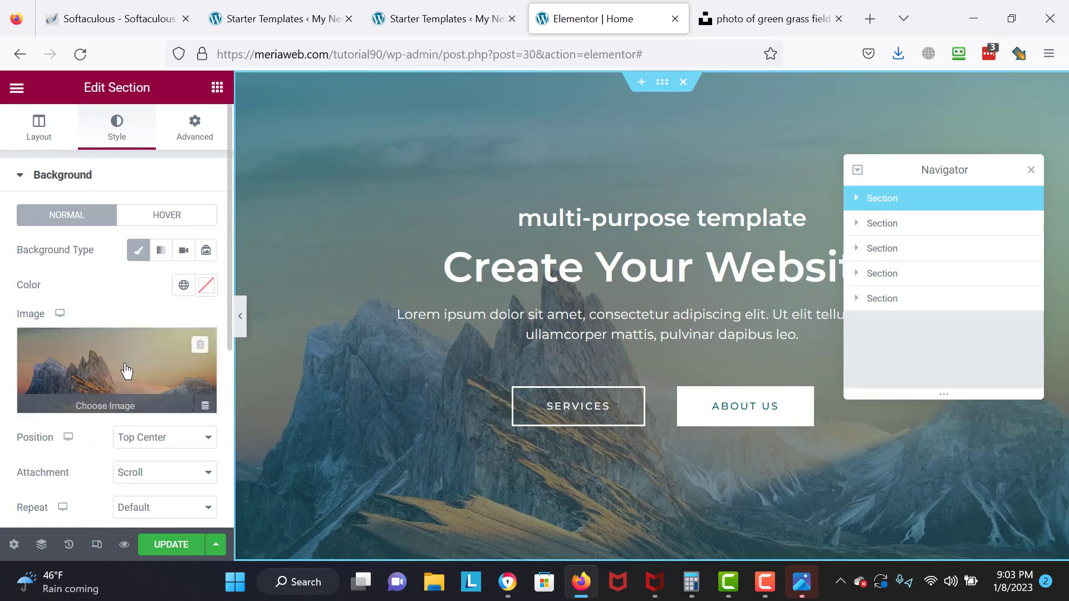
click(125, 413)
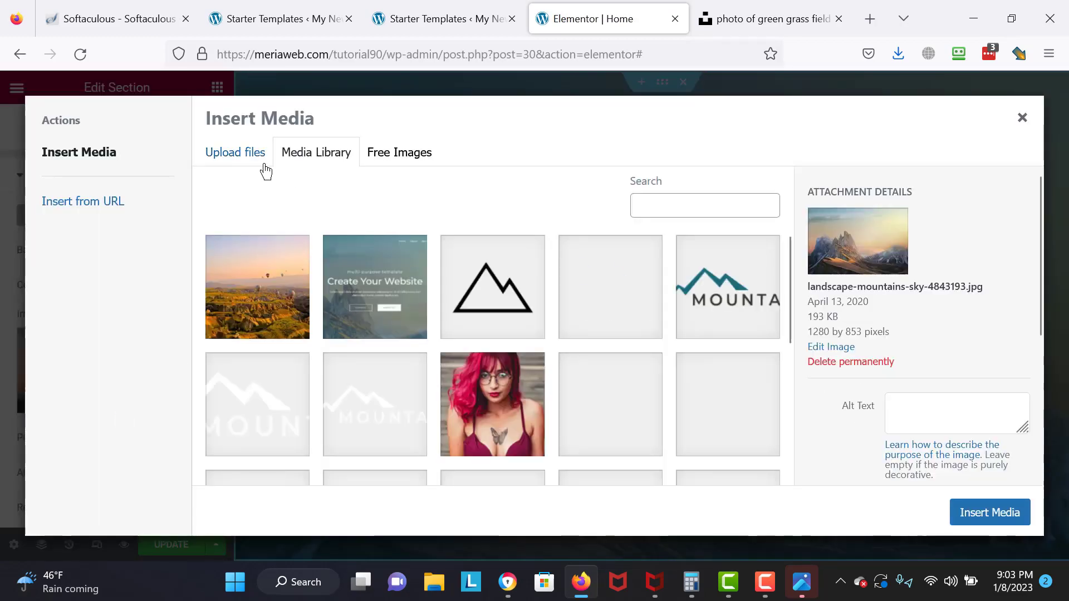
- Upload the downloaded meadow photo, with the hot-air-balloon image inserted as background meanwhile
click(262, 159)
click(597, 344)
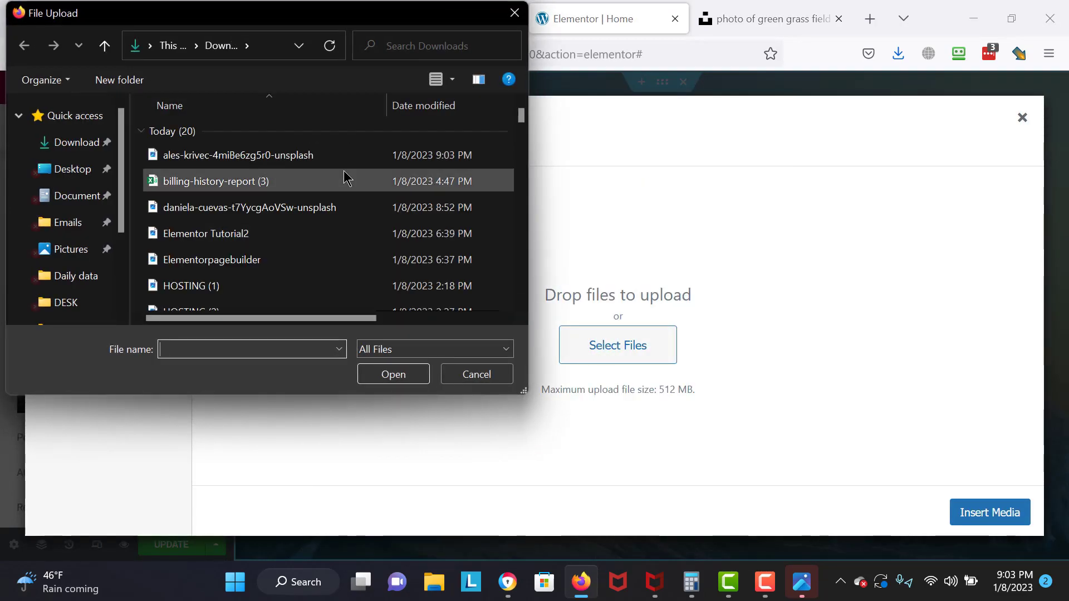
double_click(295, 156)
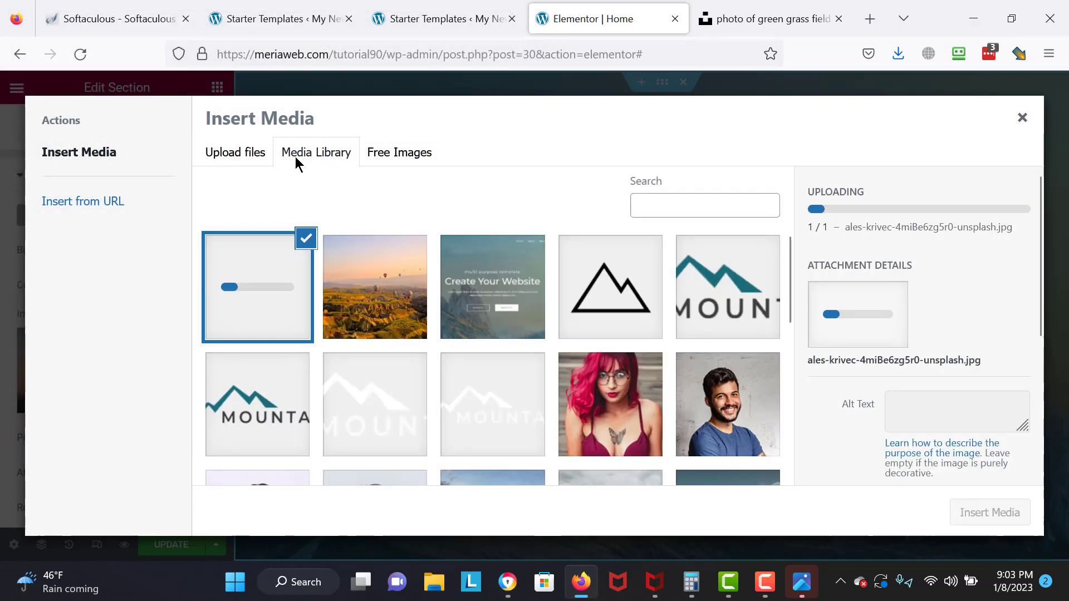
click(373, 245)
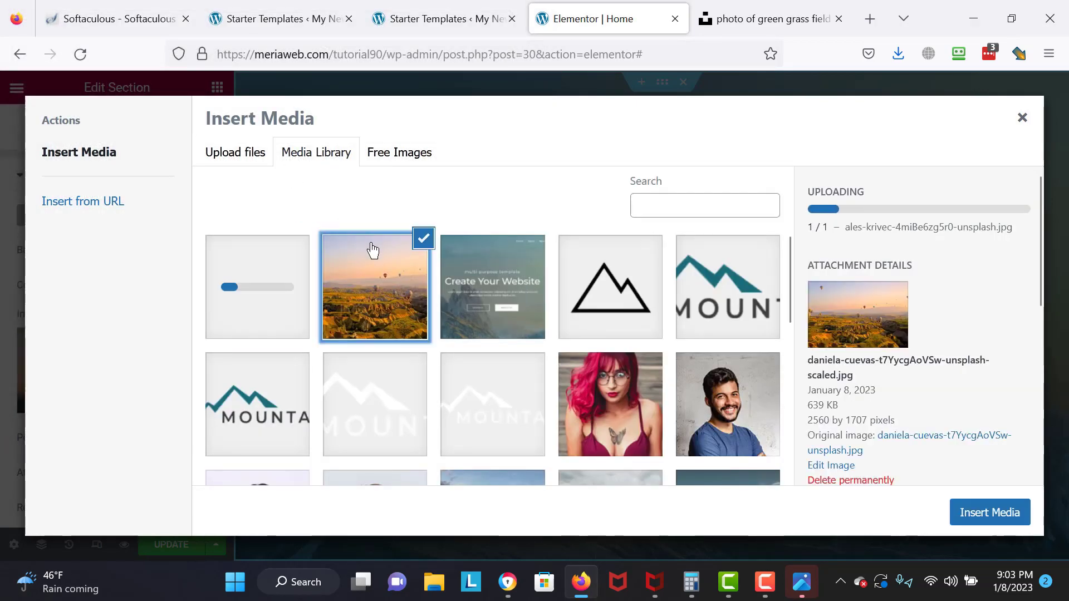
click(964, 506)
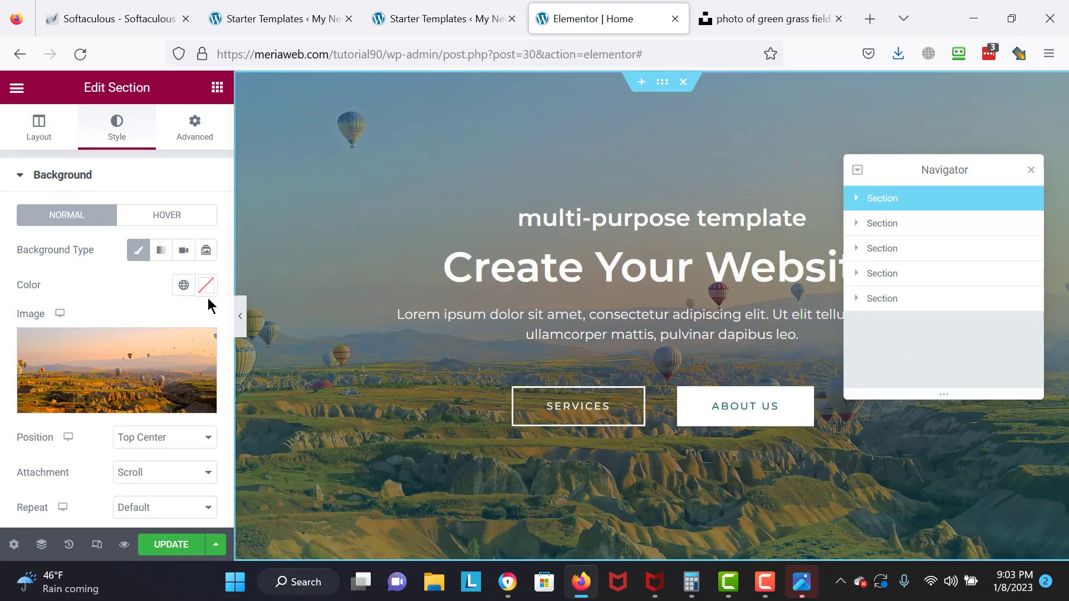
- Insert the uploaded meadow photo as the hero section's background
click(117, 412)
click(276, 302)
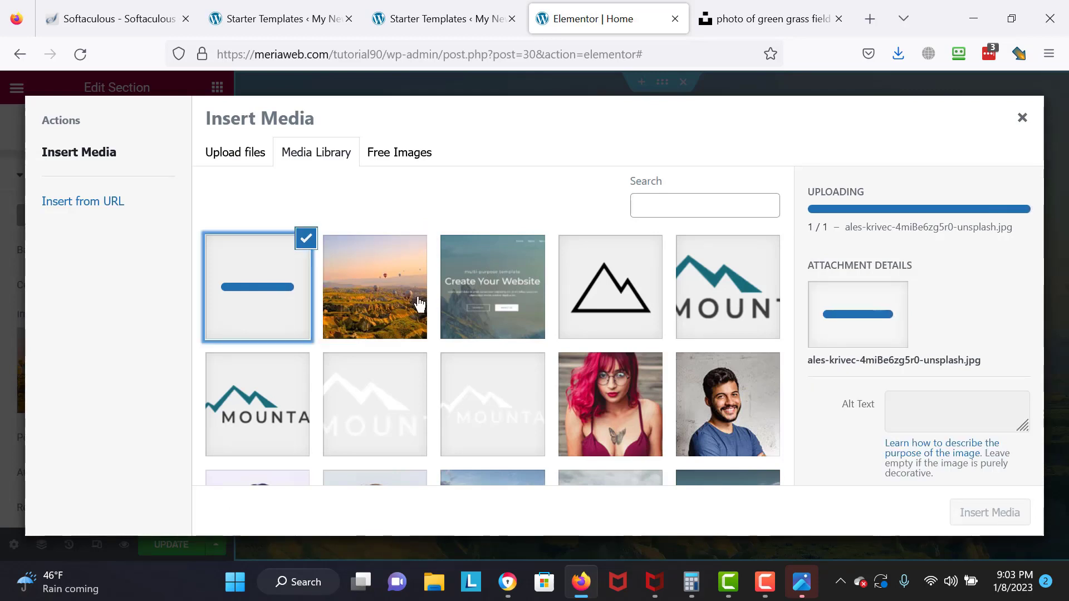
click(381, 302)
click(304, 296)
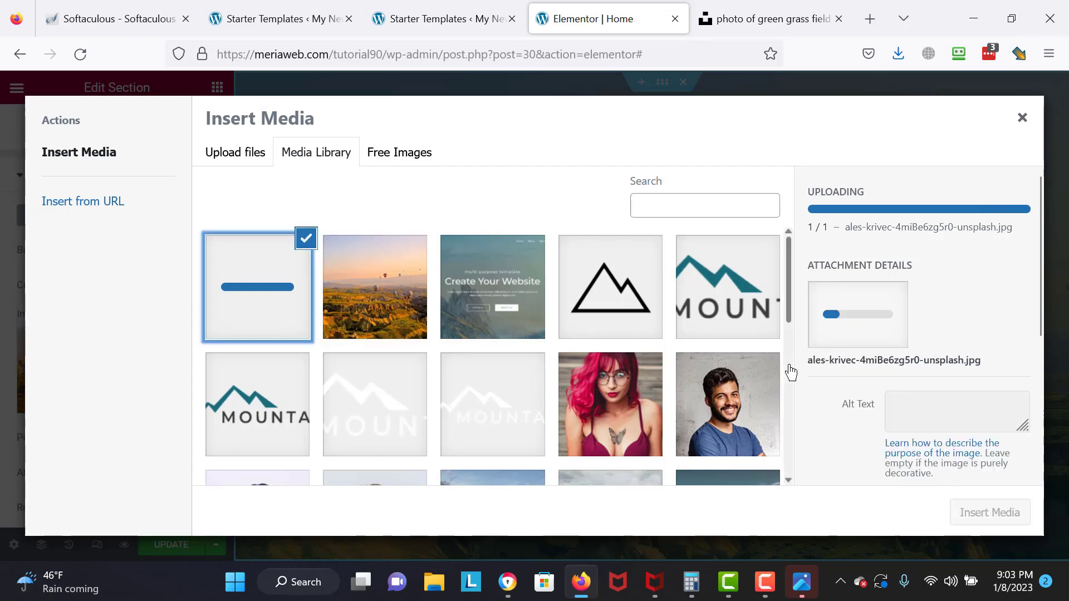
key(Escape)
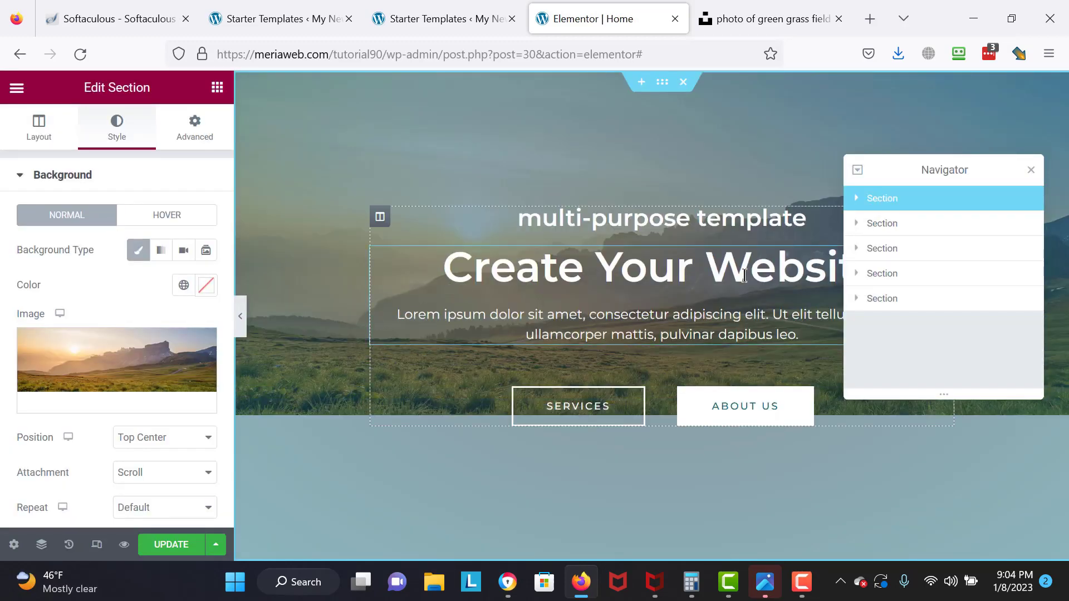
- Change the hero heading to 'Create With' plus the owner's name, update, and preview the page
click(1031, 170)
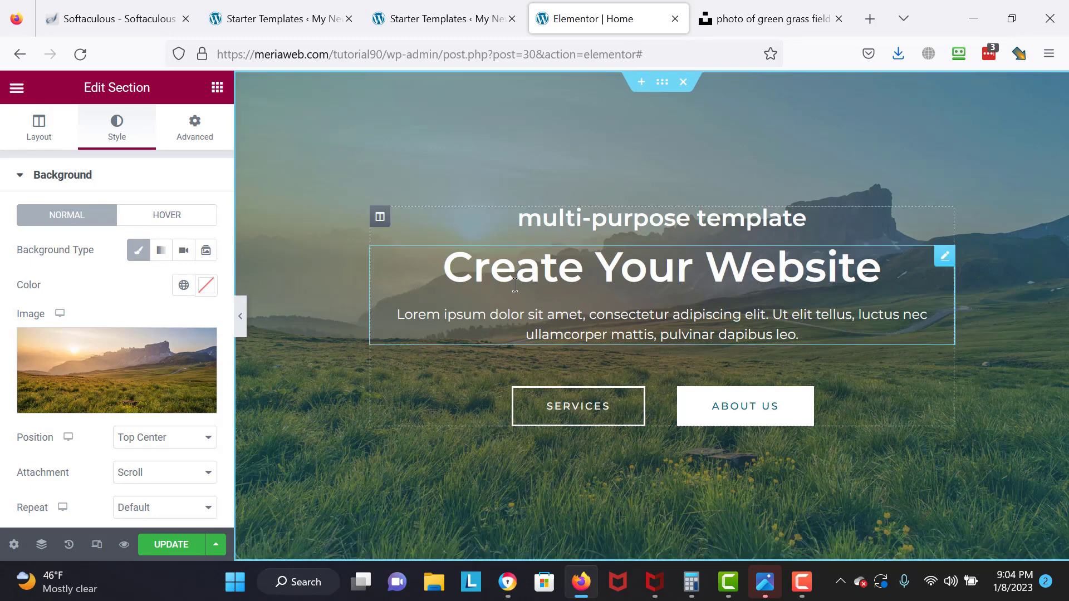
click(656, 256)
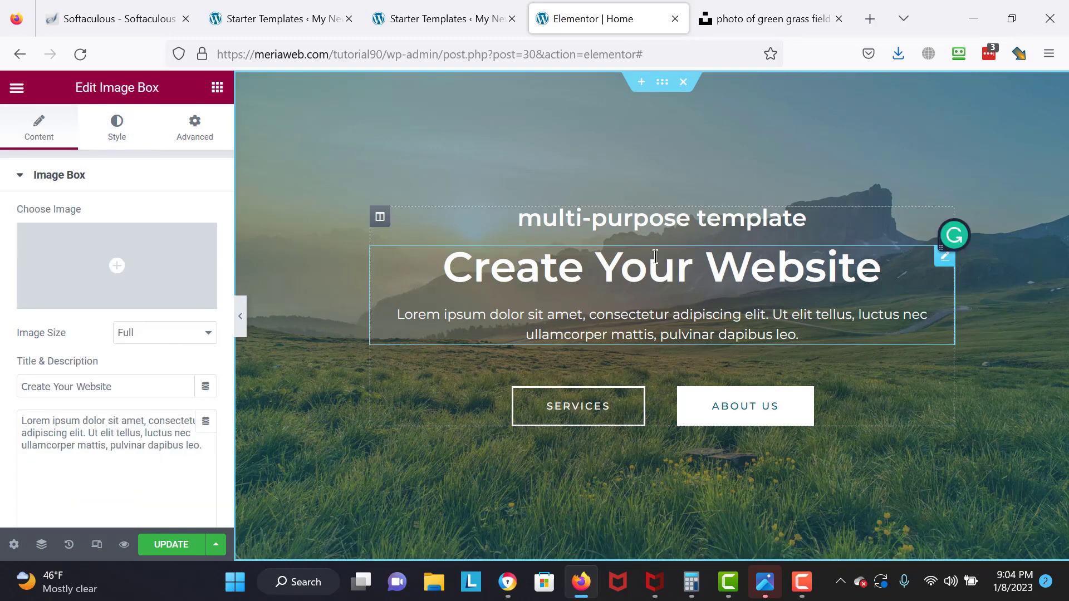
key(BackSpace)
key(BackSpace)
key(BackSpace)
key(BackSpace)
key(BackSpace)
key(BackSpace)
key(BackSpace)
key(BackSpace)
key(BackSpace)
key(BackSpace)
key(BackSpace)
key(BackSpace)
key(BackSpace)
text(With Jar)
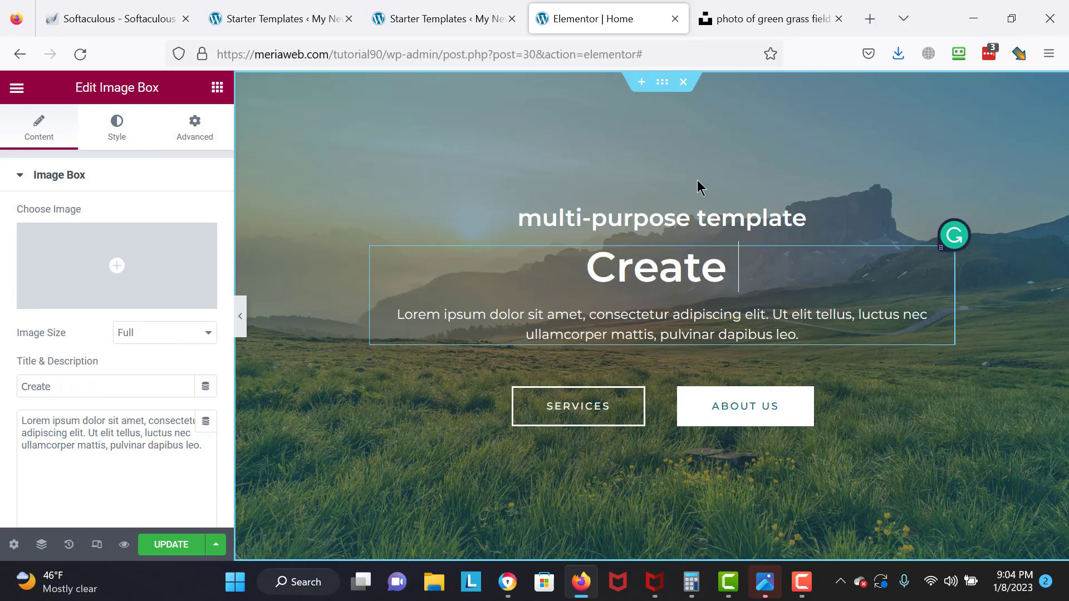
text(rod Field)
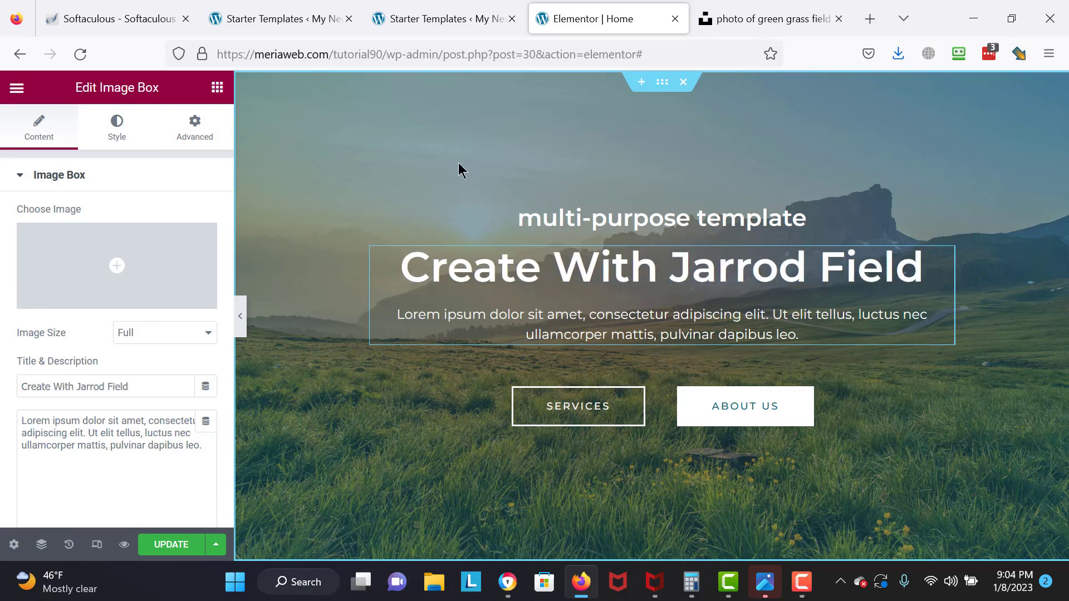
click(178, 545)
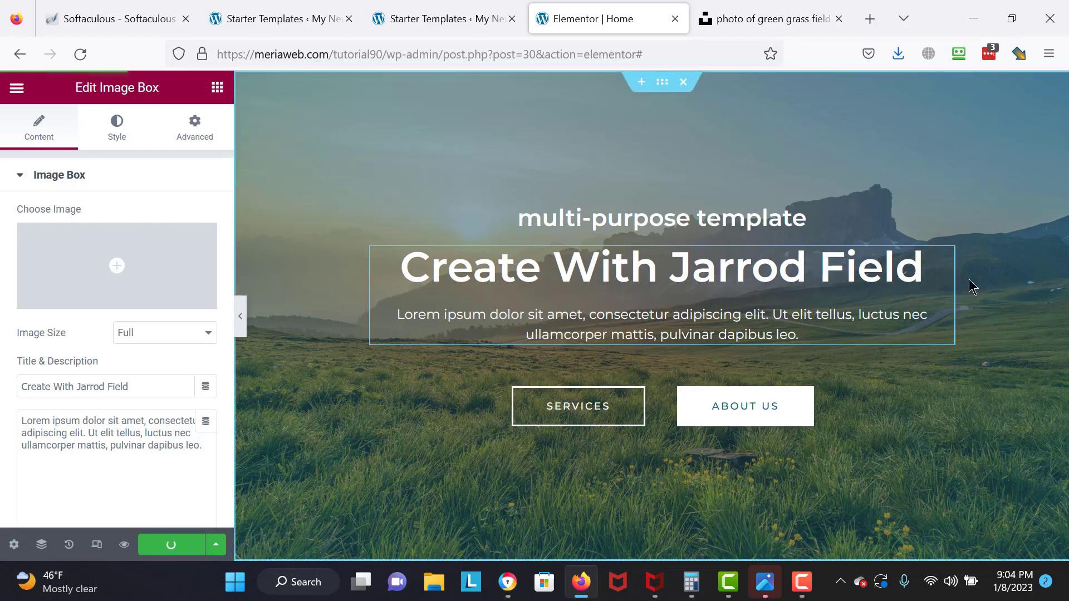
click(124, 544)
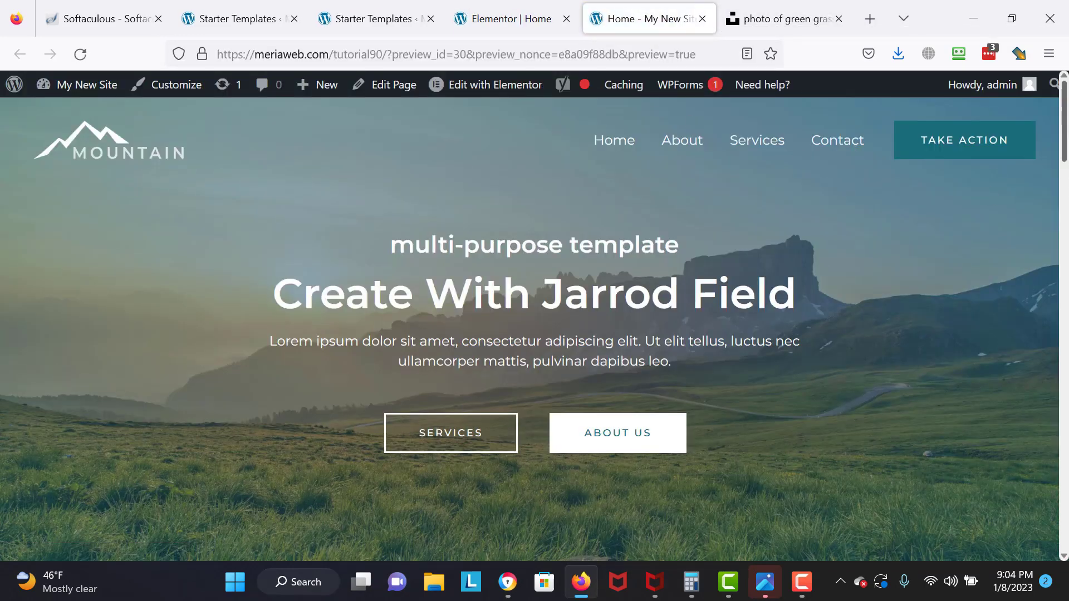
- Scroll through the homepage preview, then reopen Home in the Elementor editor
scroll(535, 328, down, 3)
scroll(534, 328, up, 3)
scroll(535, 328, down, 1)
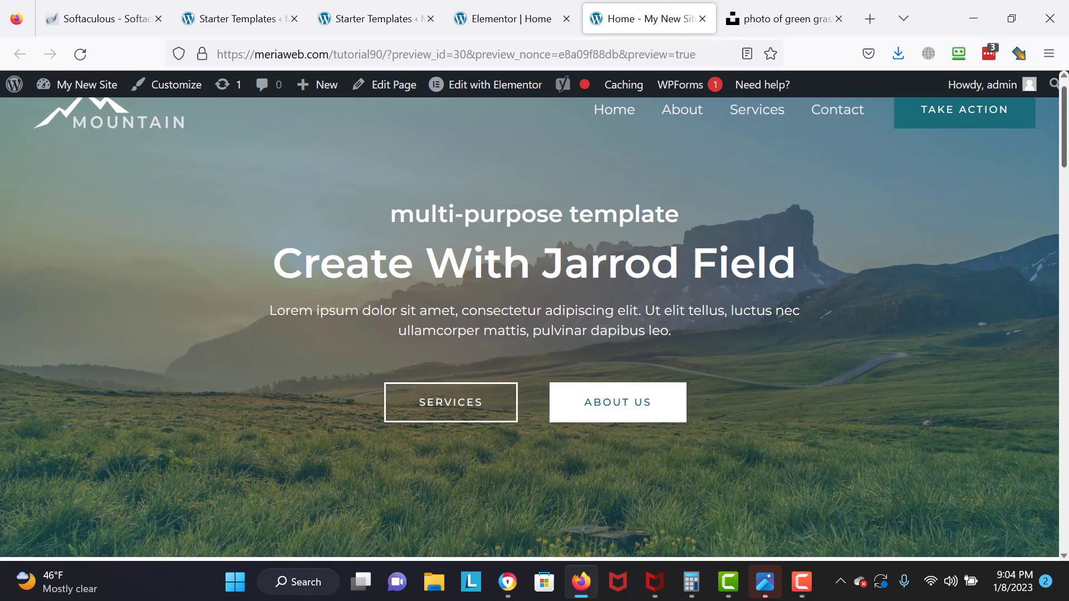
scroll(535, 329, down, 8)
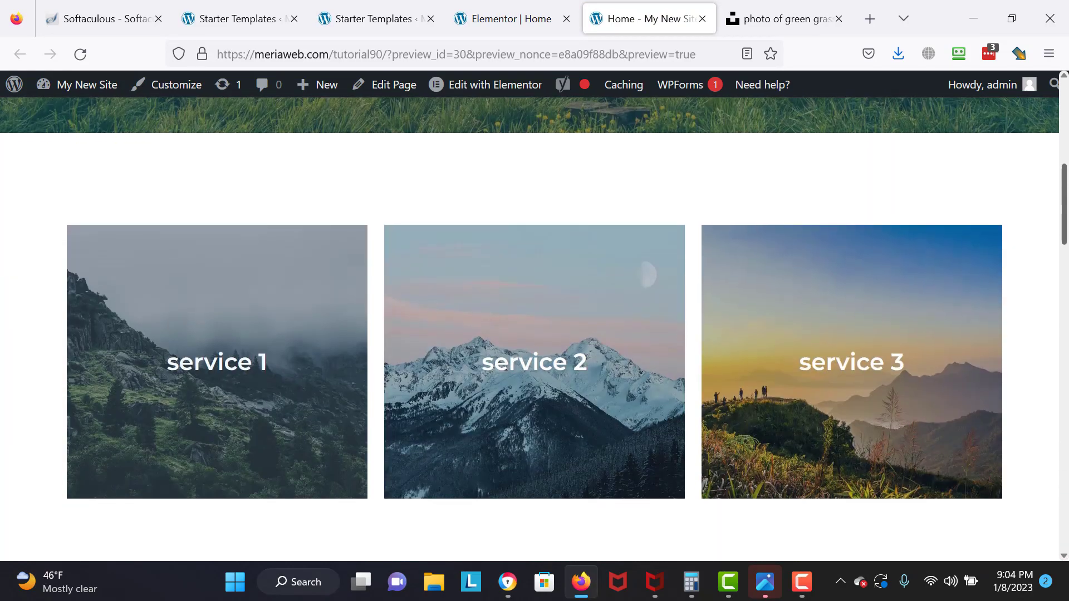
scroll(534, 328, down, 10)
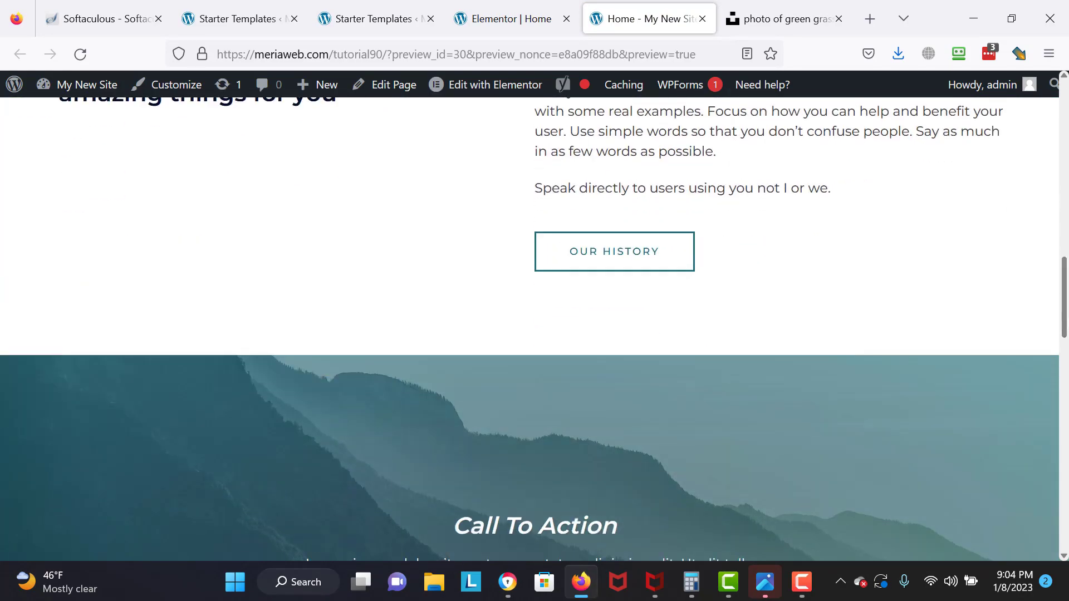
scroll(534, 328, down, 14)
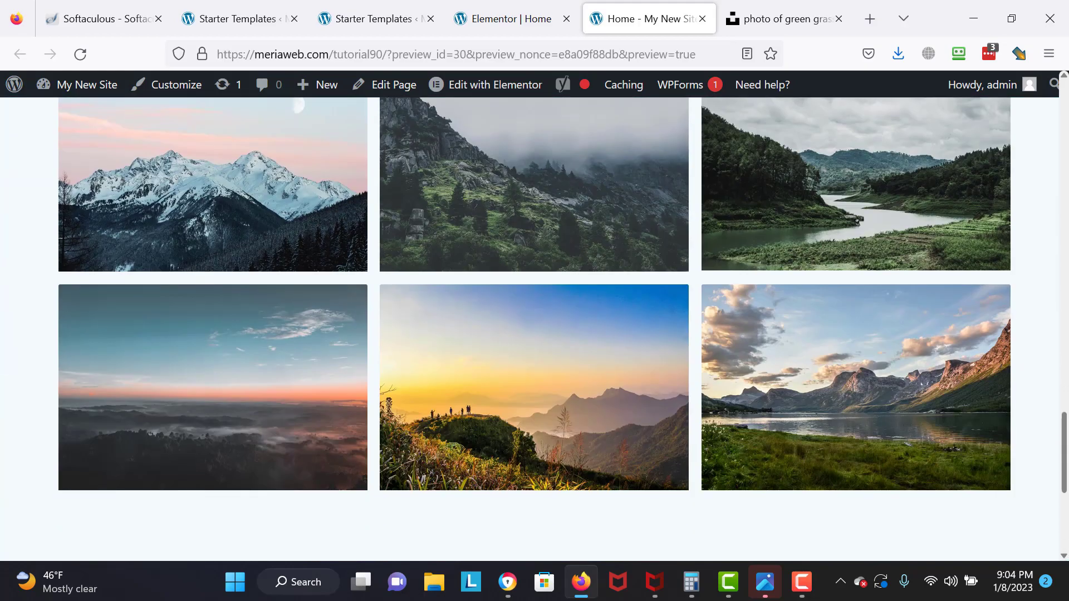
scroll(535, 329, down, 6)
scroll(534, 329, up, 13)
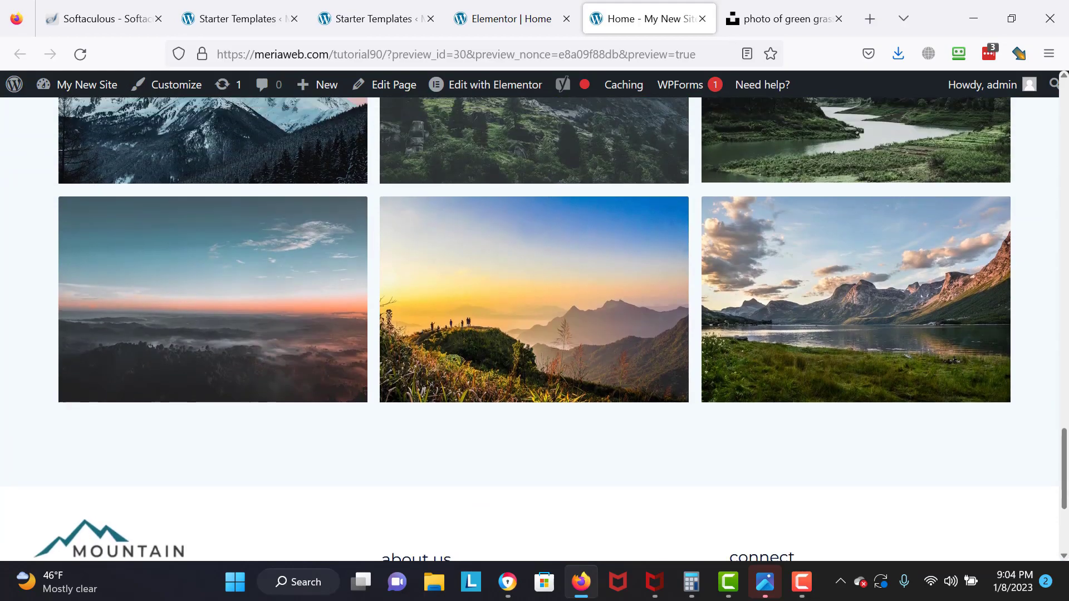
scroll(1064, 89, up, 20)
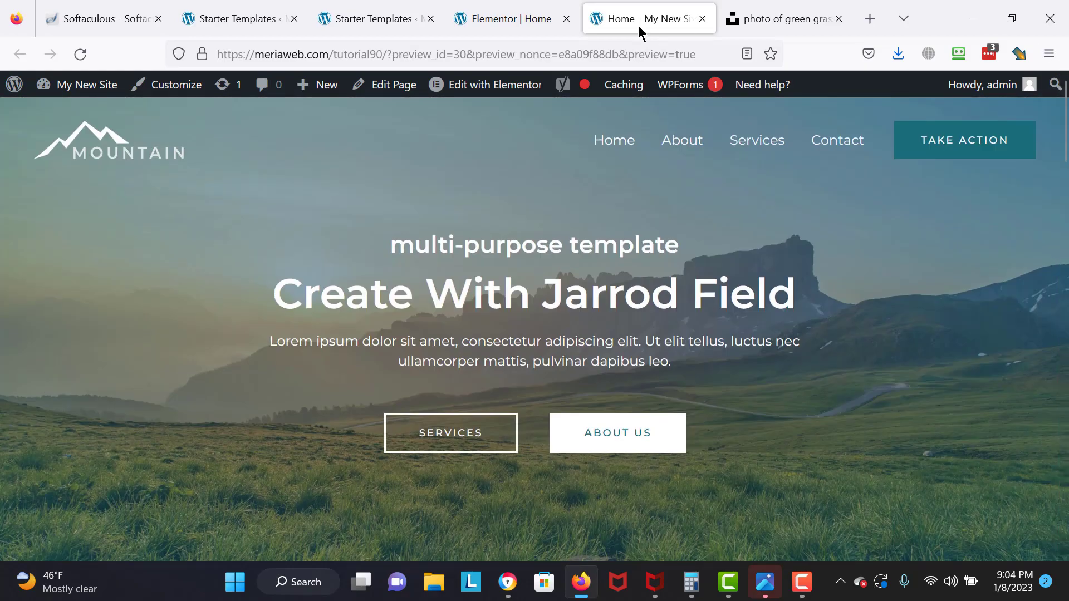
click(544, 93)
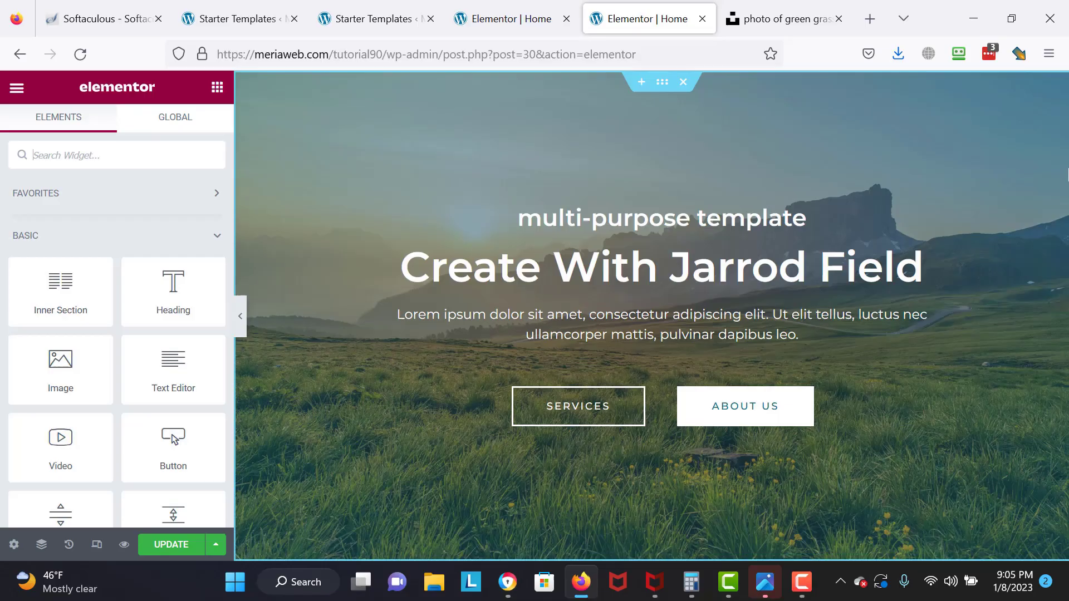
- Set the hero section's Content Width to Boxed with width 719
click(662, 84)
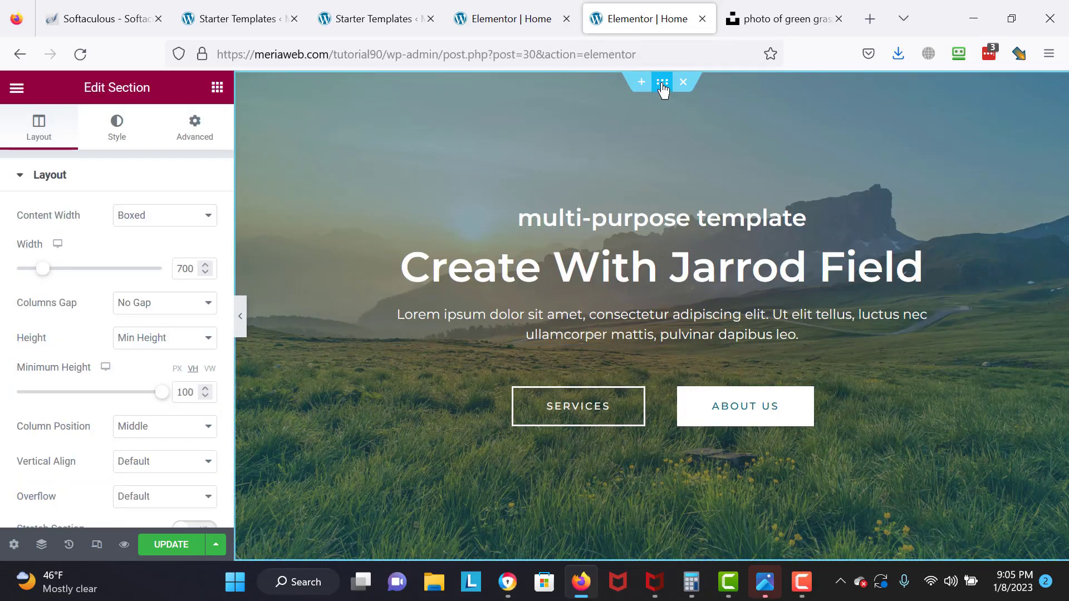
click(139, 215)
click(137, 254)
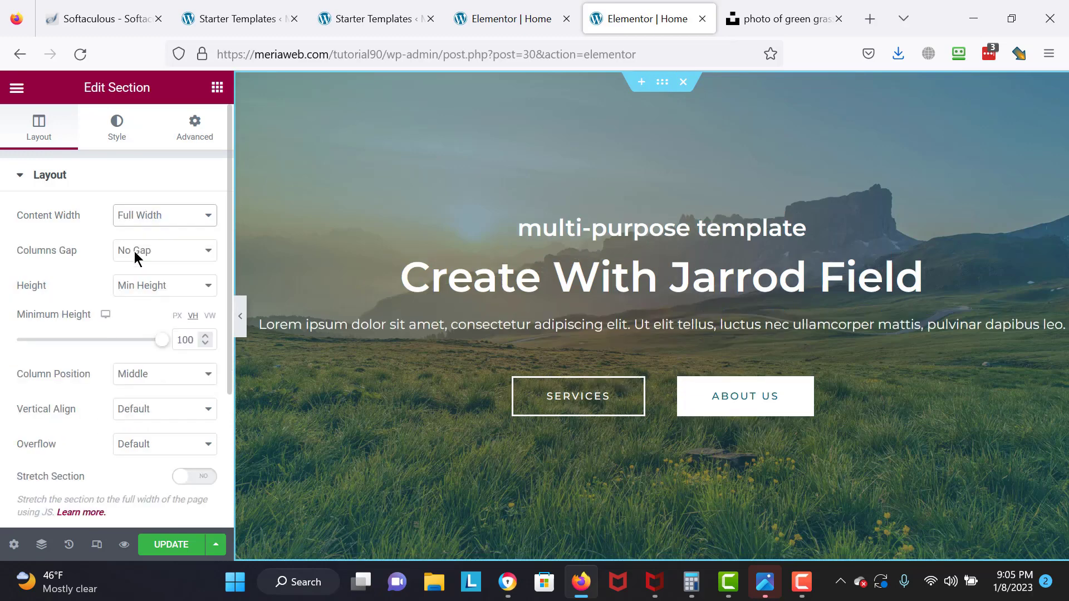
click(134, 222)
click(133, 236)
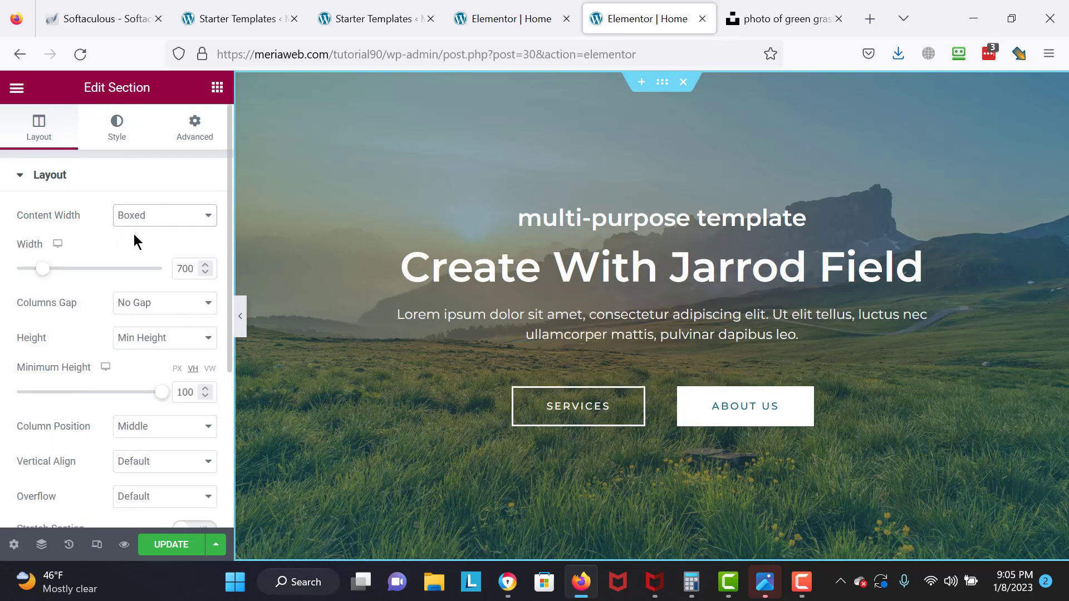
mouse_move(43, 272)
mouse_down()
mouse_move(81, 285)
mouse_move(54, 282)
mouse_up()
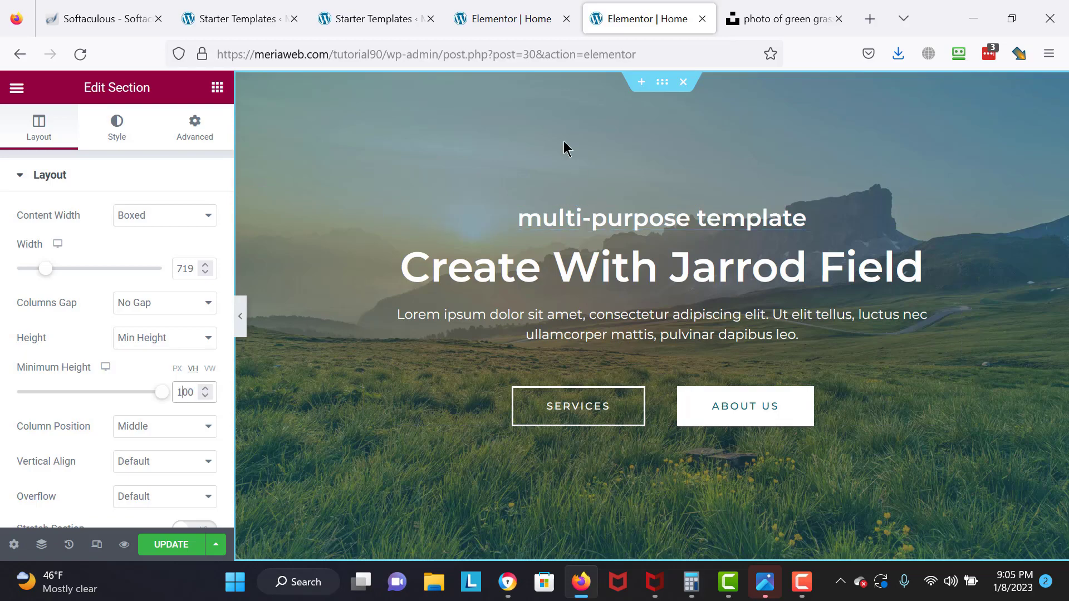
- Delete the Call To Action section so the gallery follows the hero, then select the gallery
scroll(564, 141, down, 2)
scroll(563, 141, down, 5)
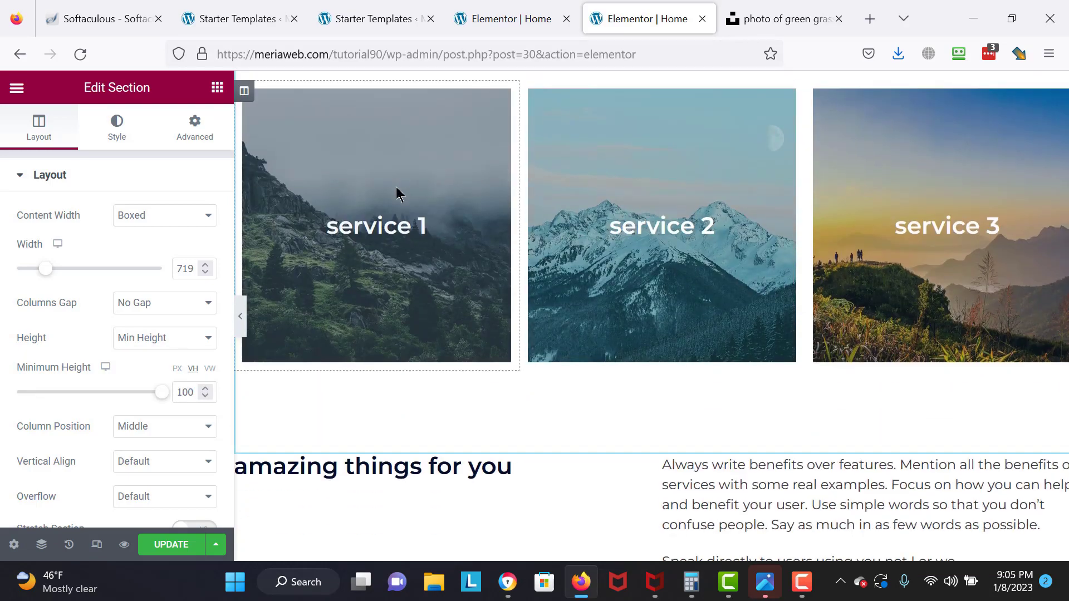
scroll(426, 175, up, 4)
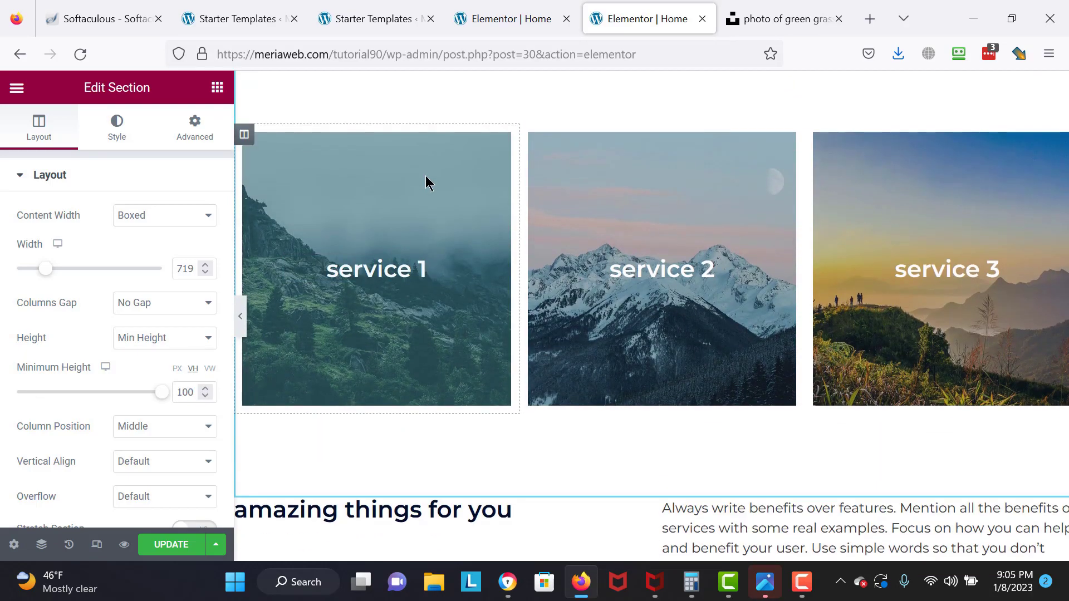
scroll(676, 174, up, 6)
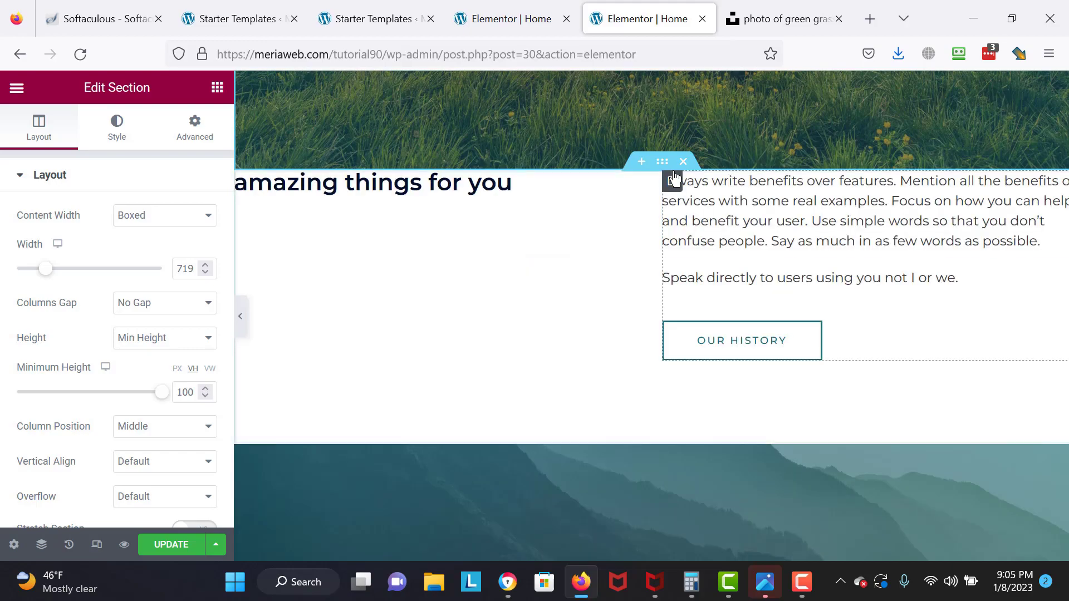
scroll(676, 167, down, 1)
scroll(643, 176, up, 10)
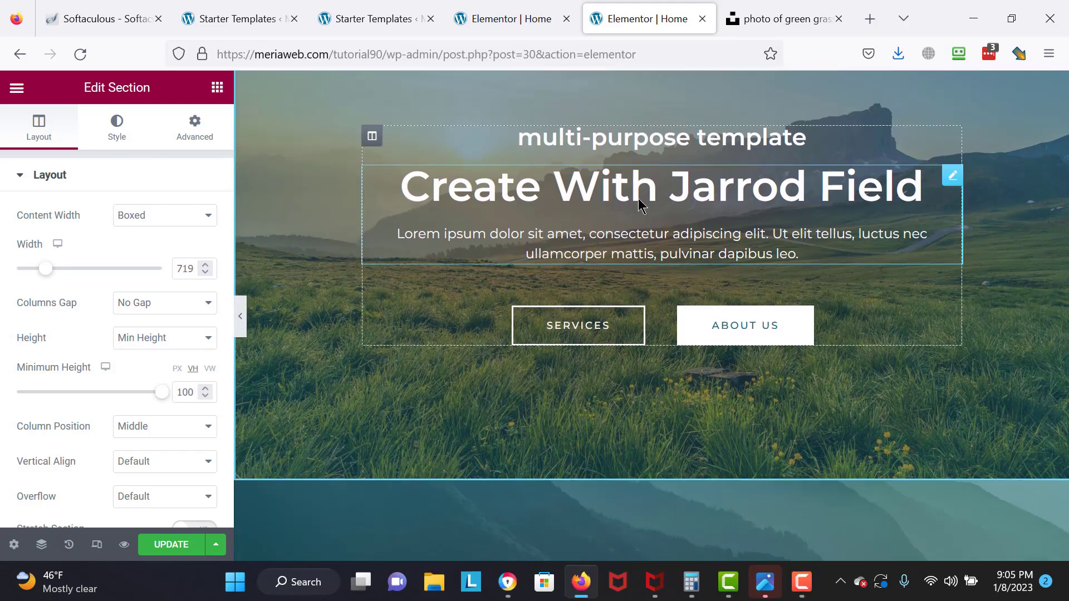
scroll(638, 198, down, 8)
click(684, 162)
scroll(686, 167, up, 5)
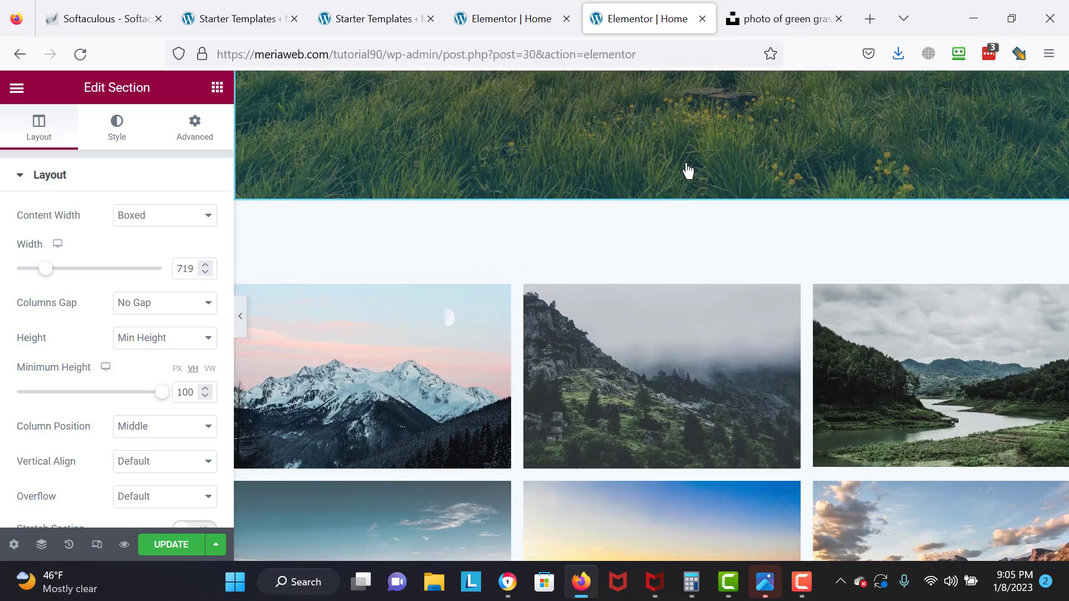
scroll(687, 174, down, 6)
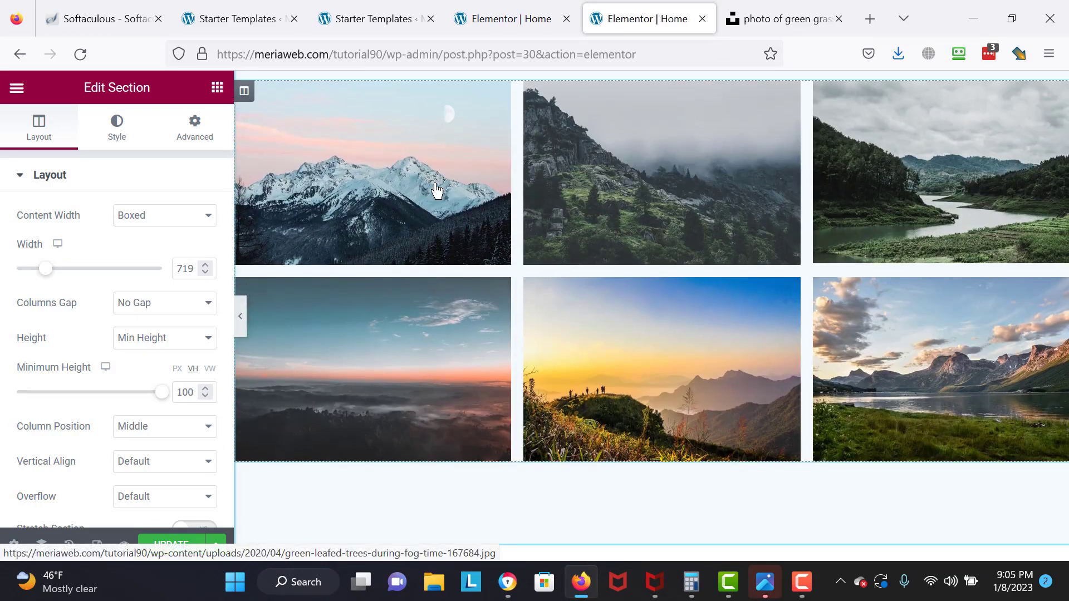
click(404, 193)
click(404, 193)
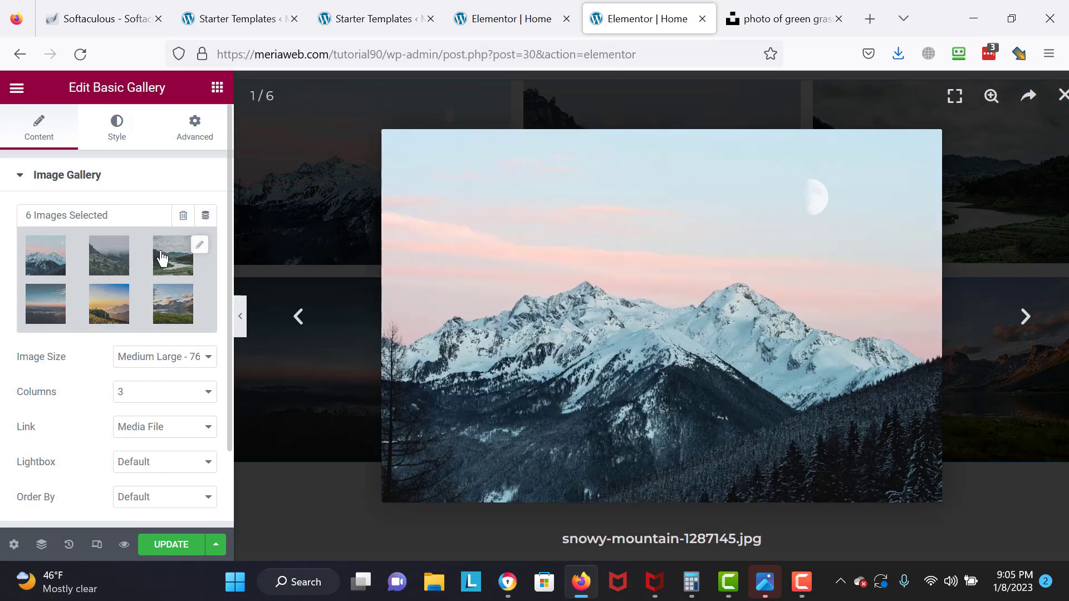
click(106, 262)
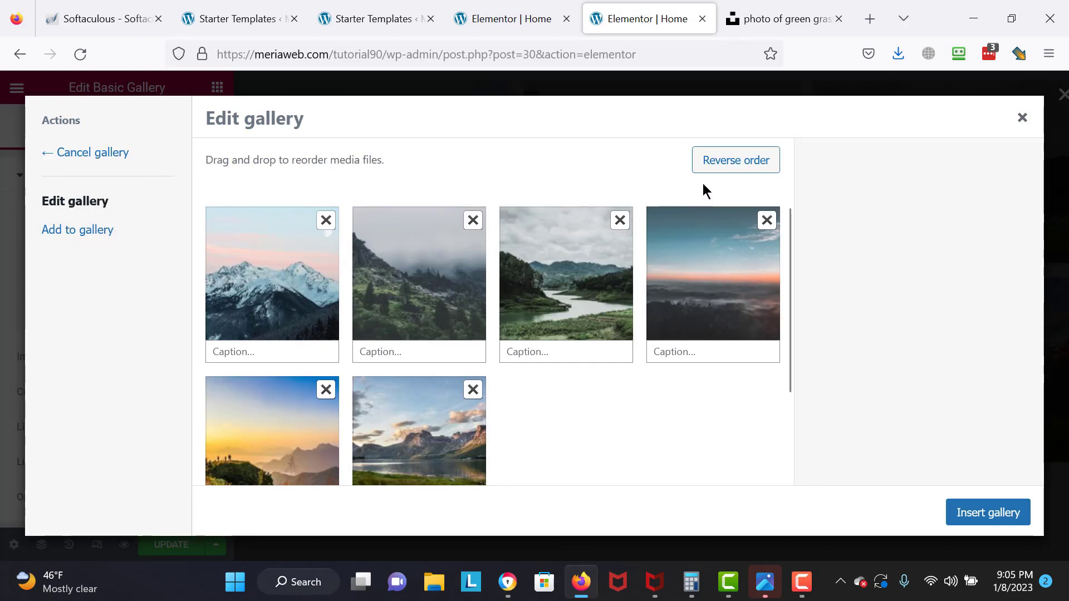
click(964, 512)
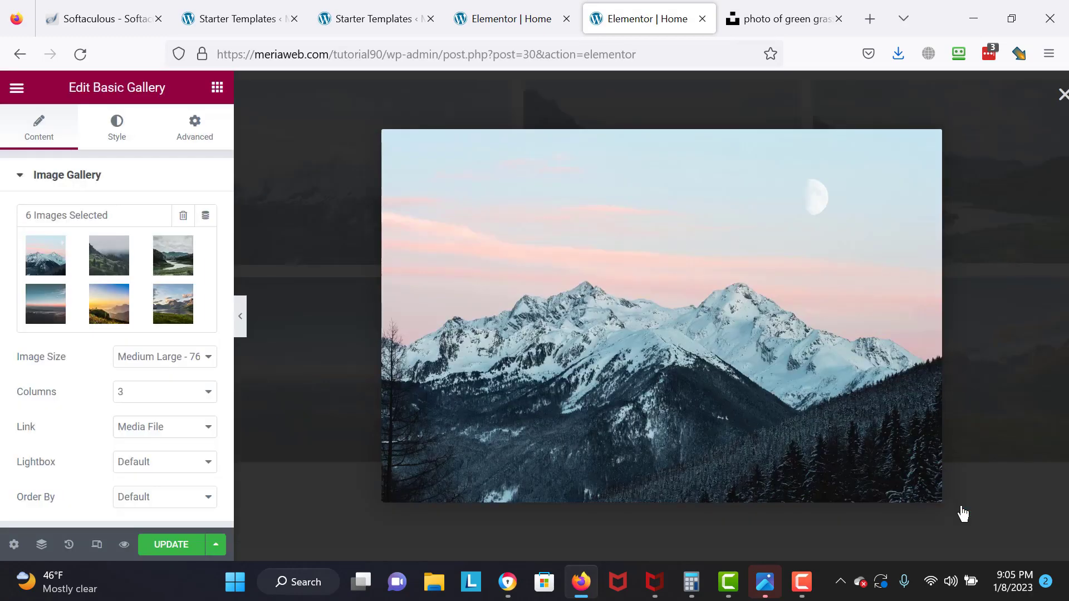
click(1062, 96)
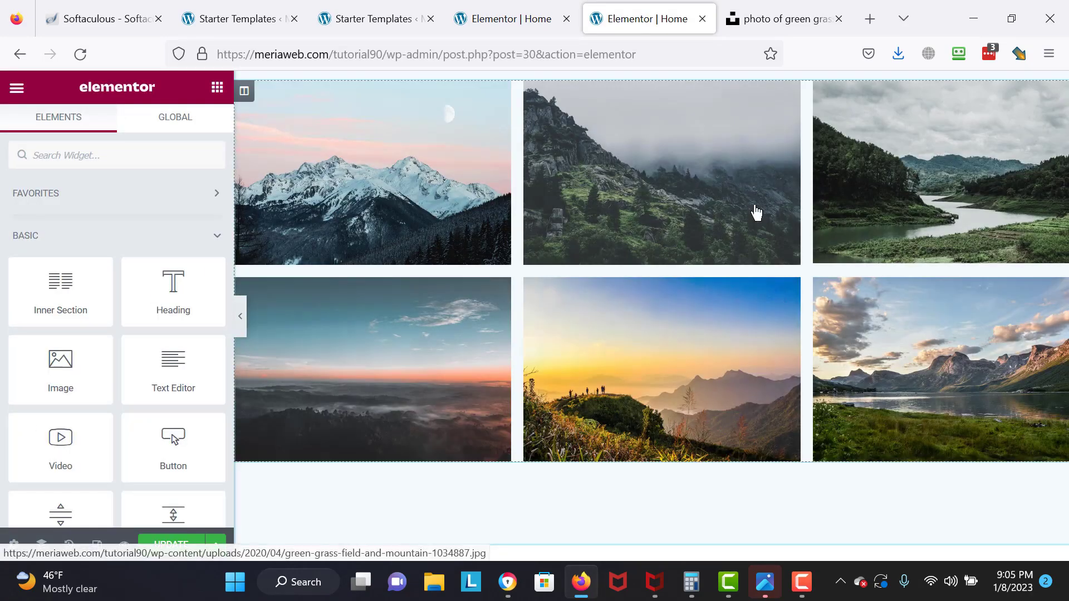
scroll(508, 327, down, 5)
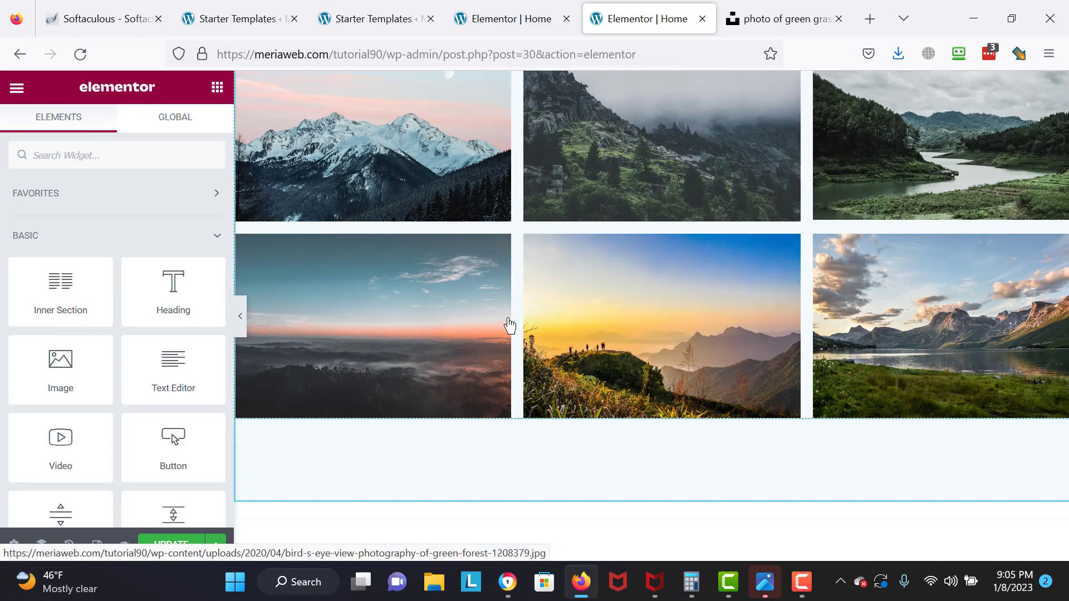
scroll(509, 325, down, 3)
scroll(508, 325, up, 6)
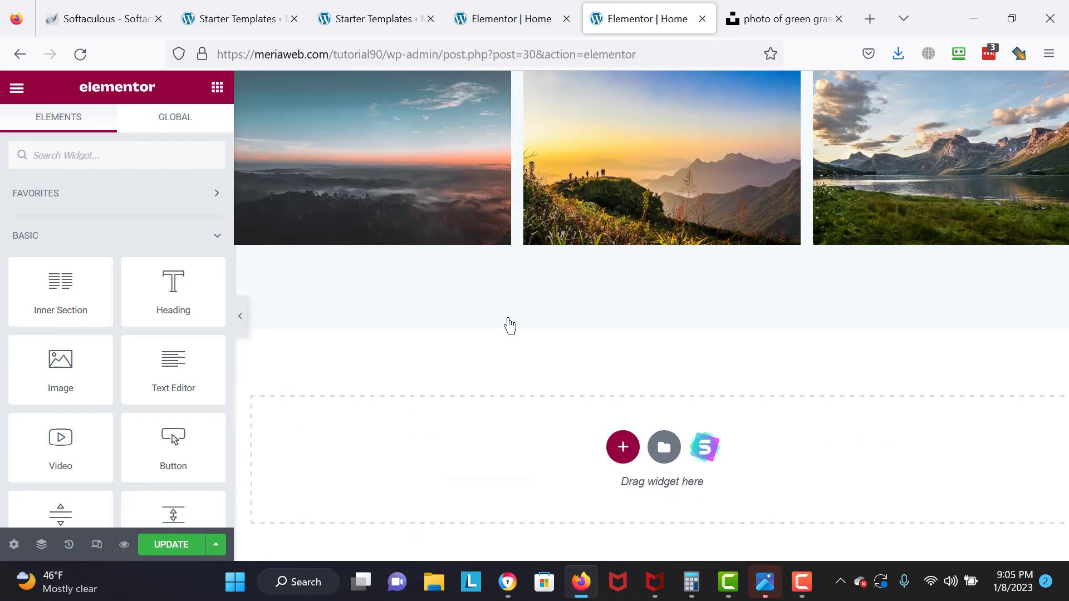
click(665, 469)
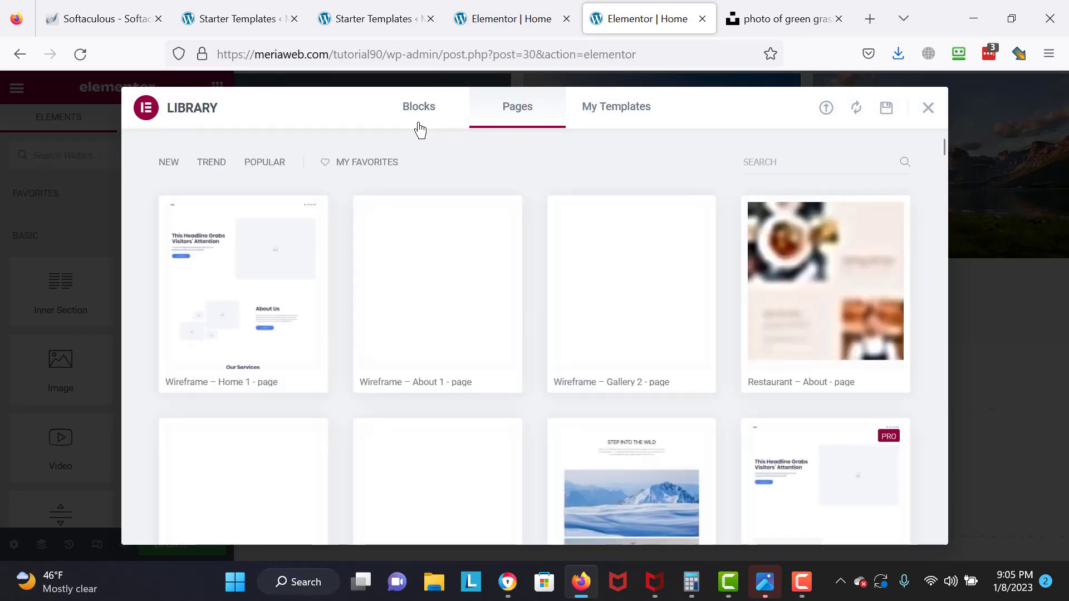
click(420, 130)
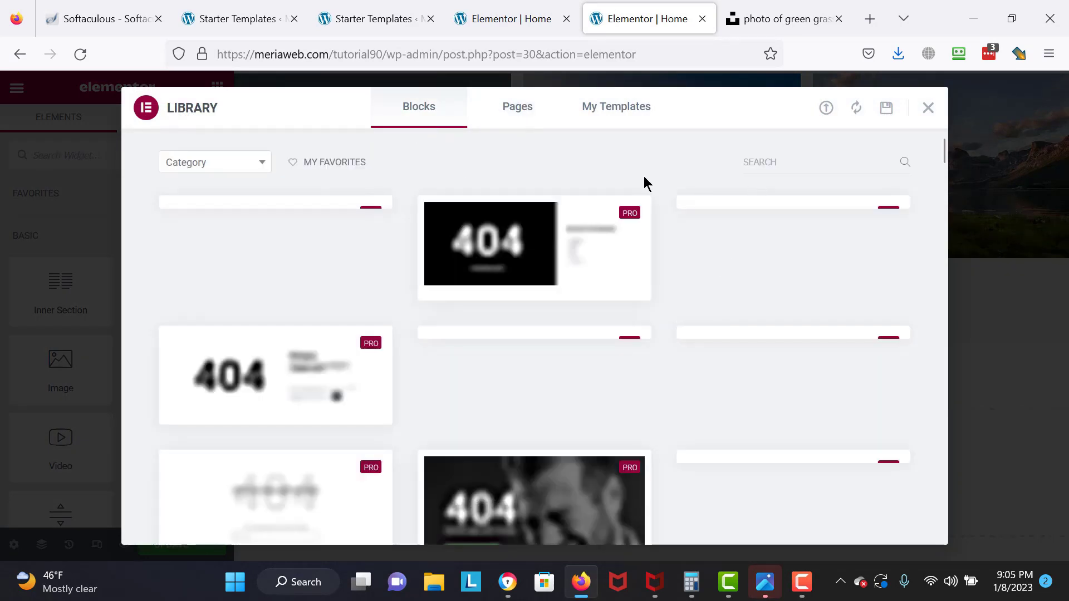
click(254, 165)
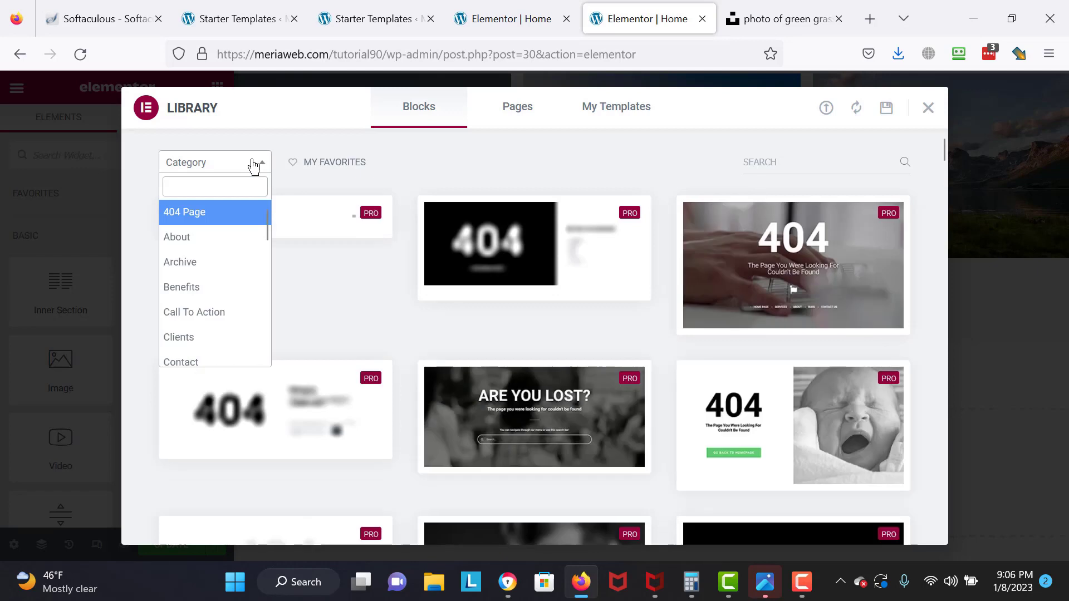
click(765, 161)
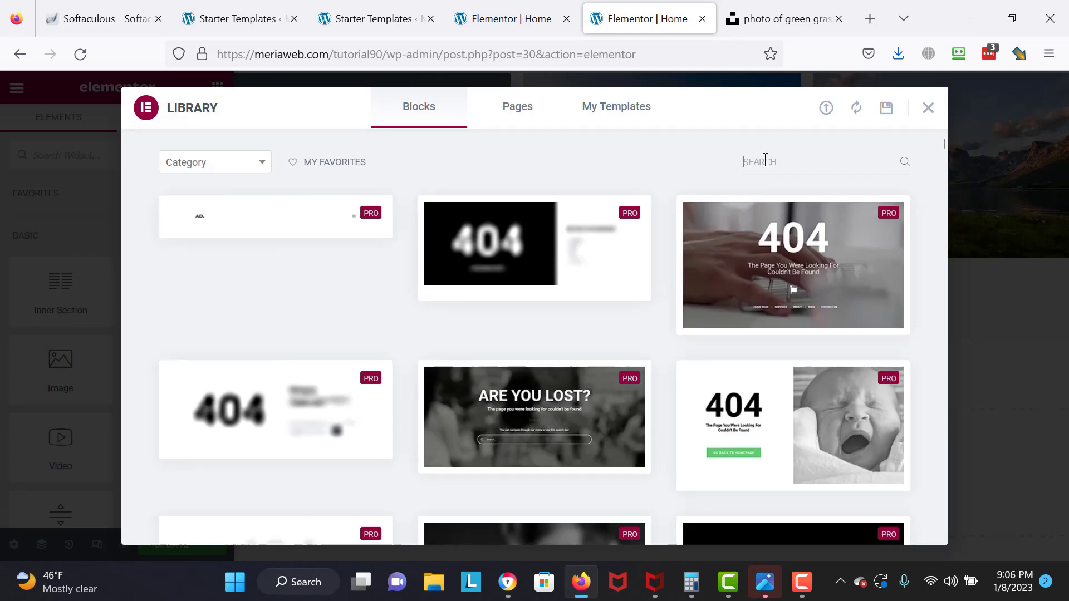
text(ffee)
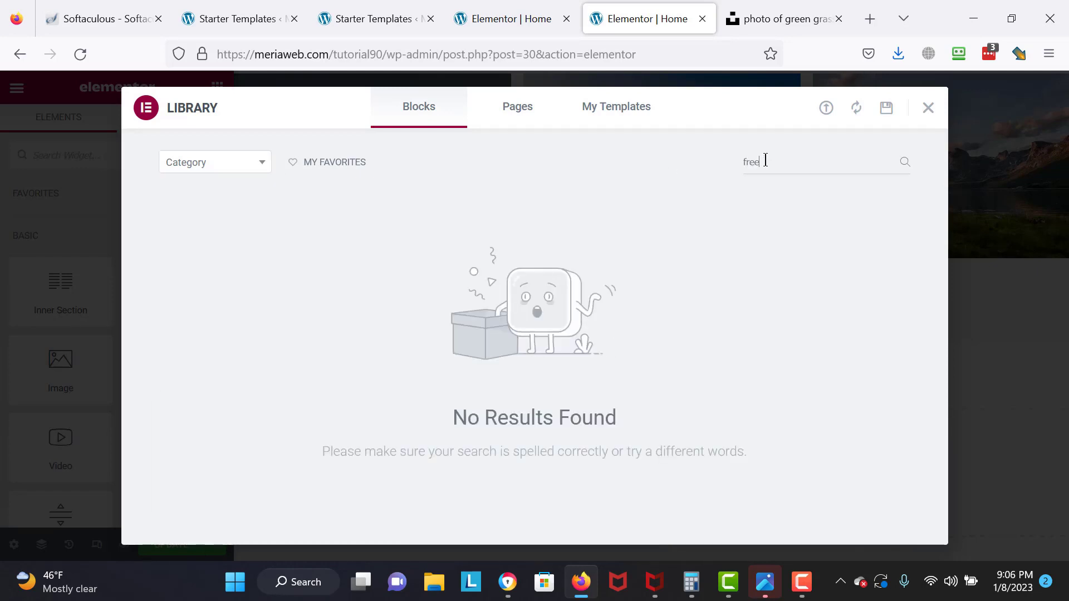
key(BackSpace)
key(BackSpace)
key(BackSpace)
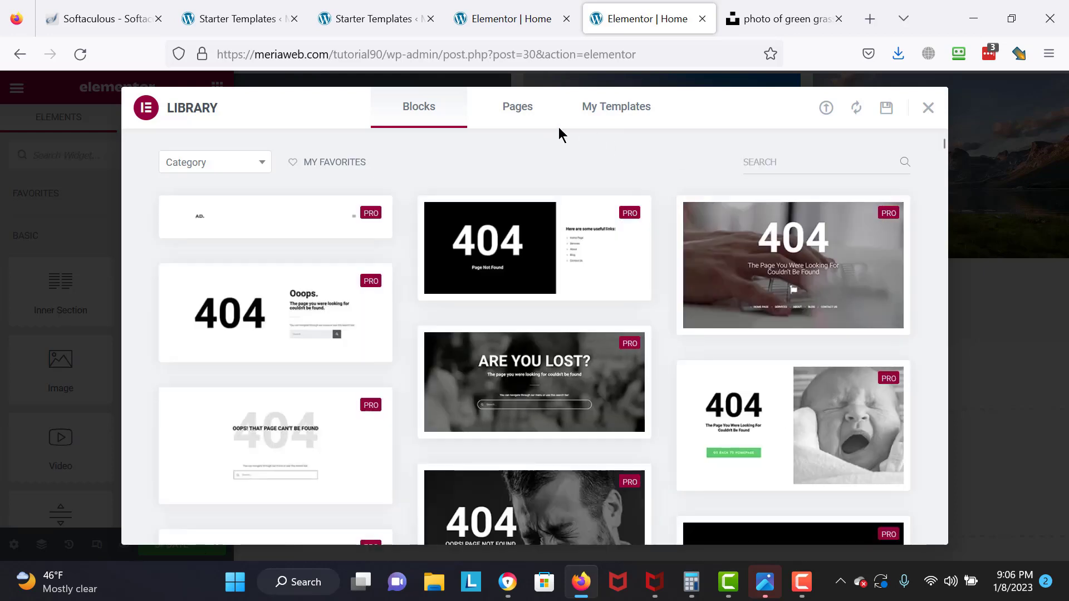
click(549, 131)
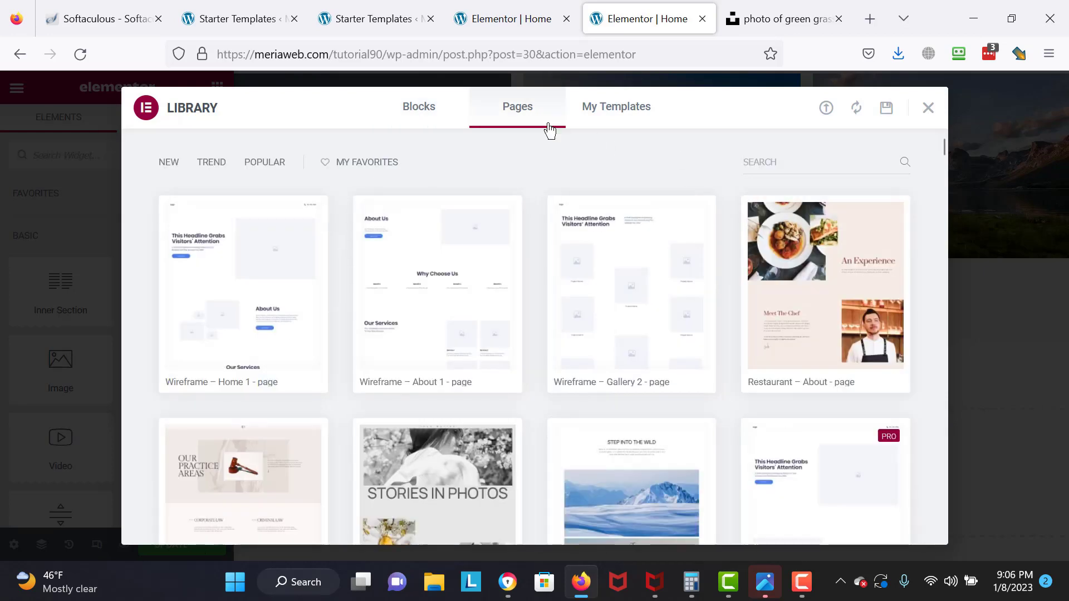
click(612, 123)
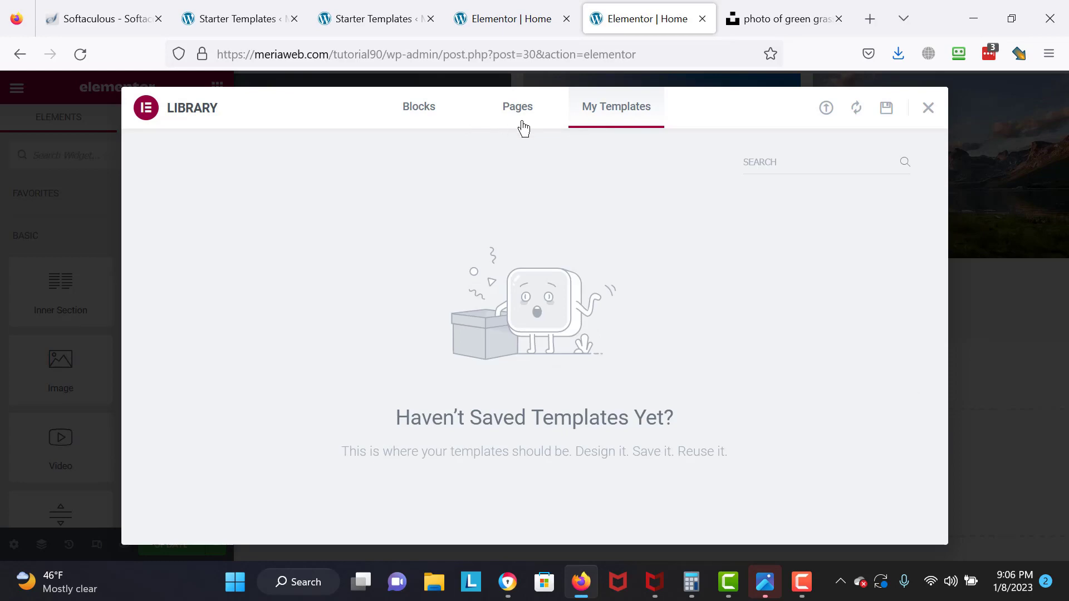
click(524, 128)
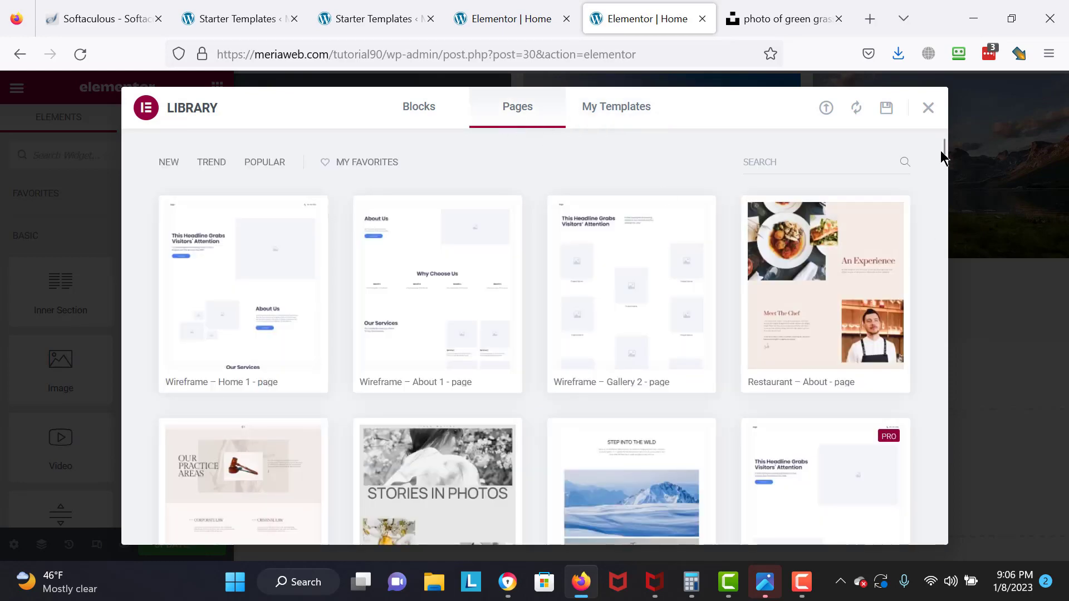
drag(942, 148, 946, 319)
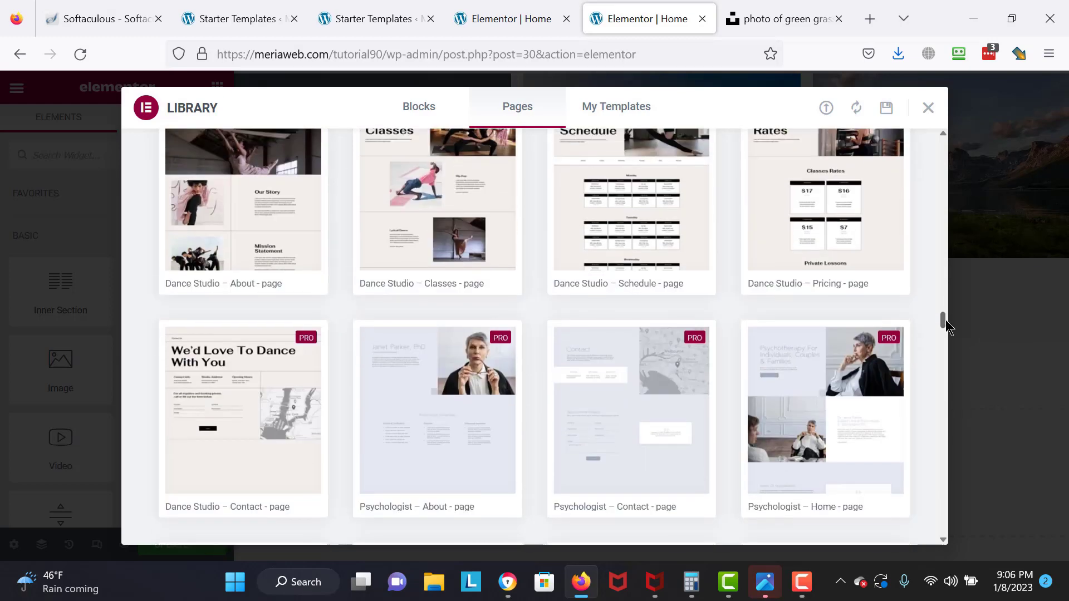
click(926, 109)
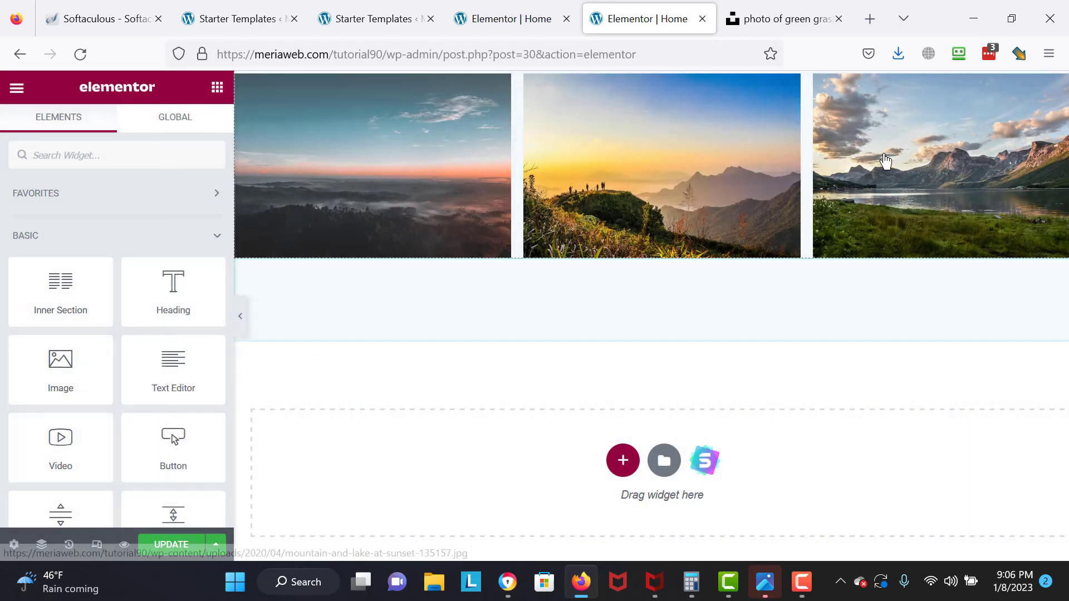
- Add an empty one-column section below the gallery and view its settings
click(614, 467)
click(435, 515)
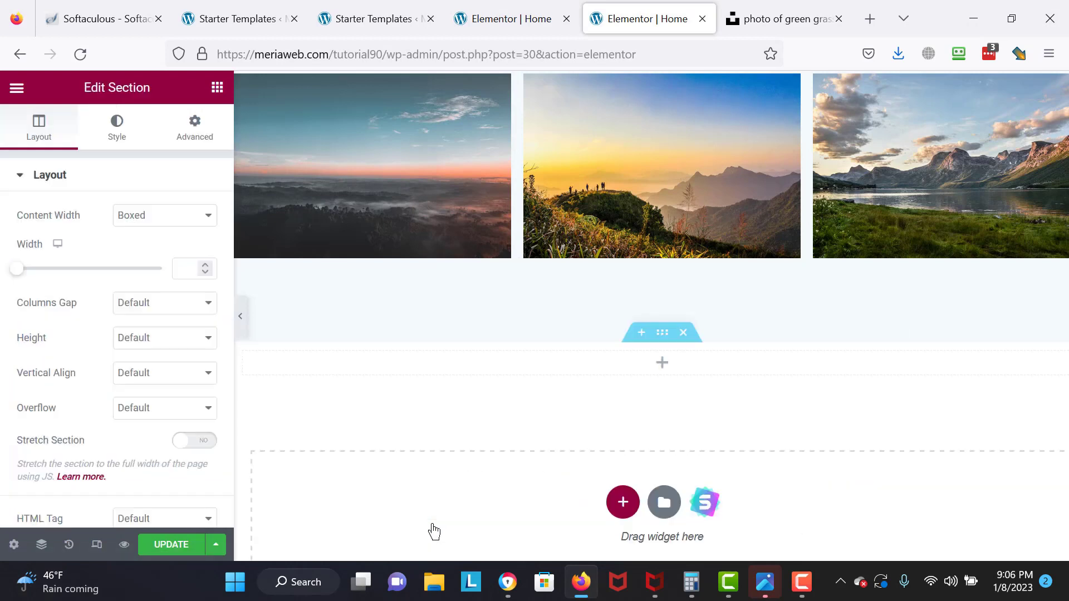
click(659, 363)
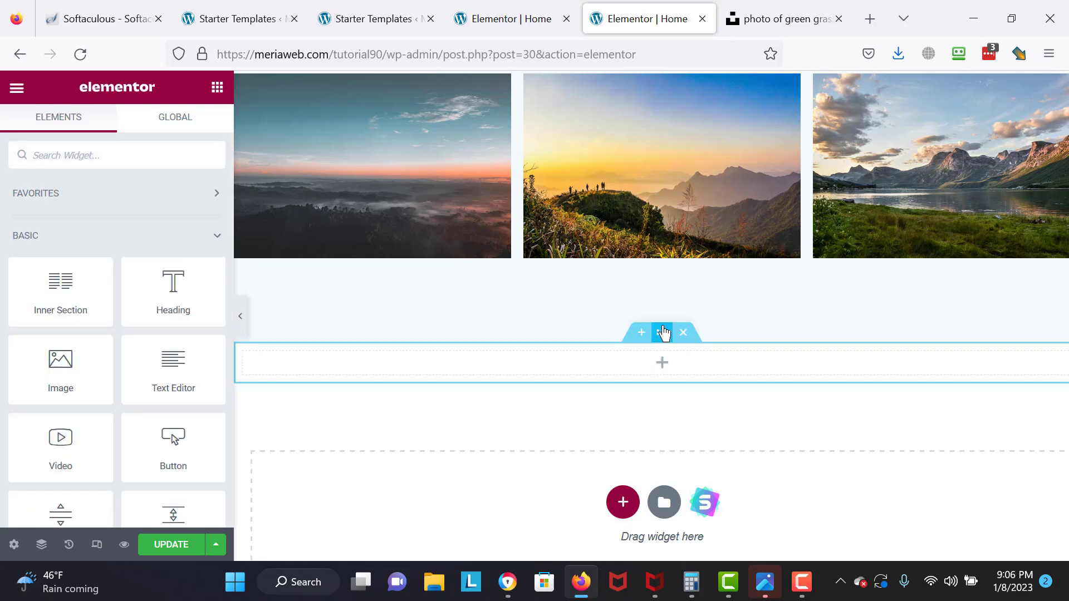
click(662, 332)
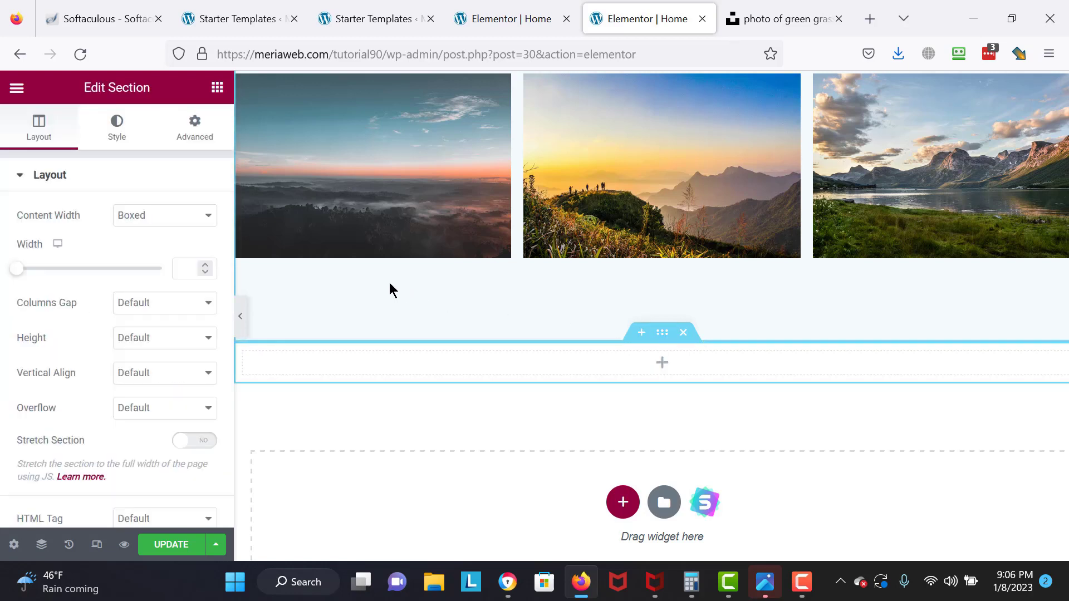
- In History > Actions, revert to the second 'Section Removed' state, restoring the Call To Action section
click(68, 547)
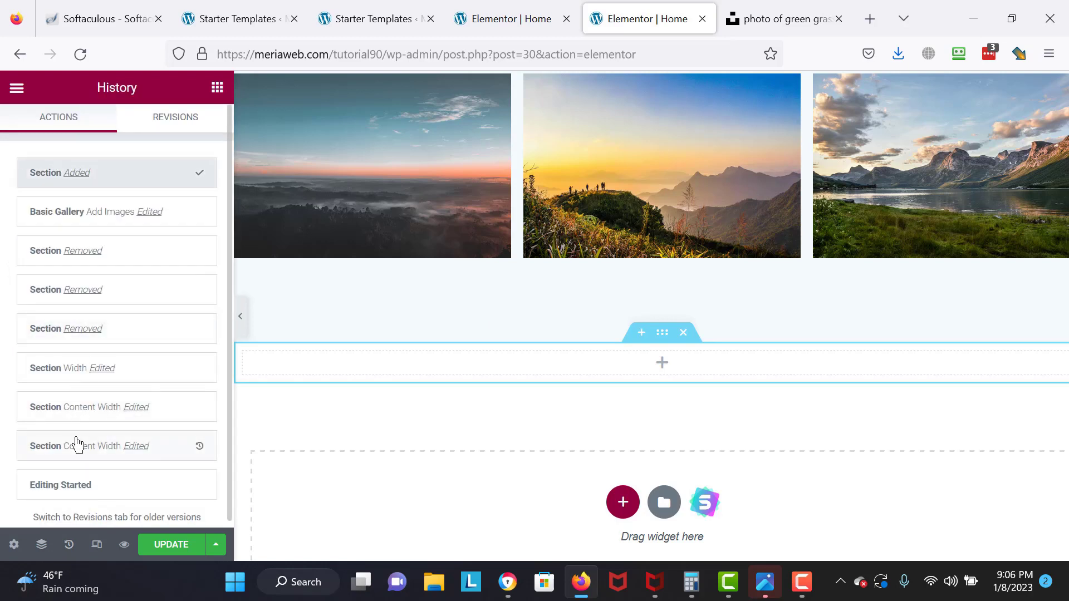
click(62, 220)
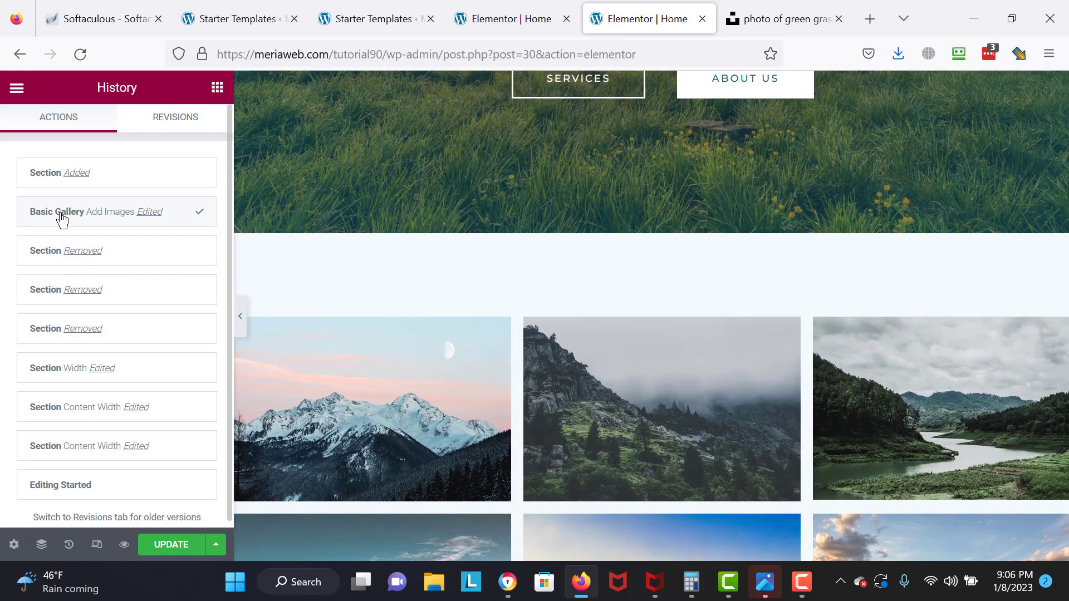
click(62, 251)
click(96, 297)
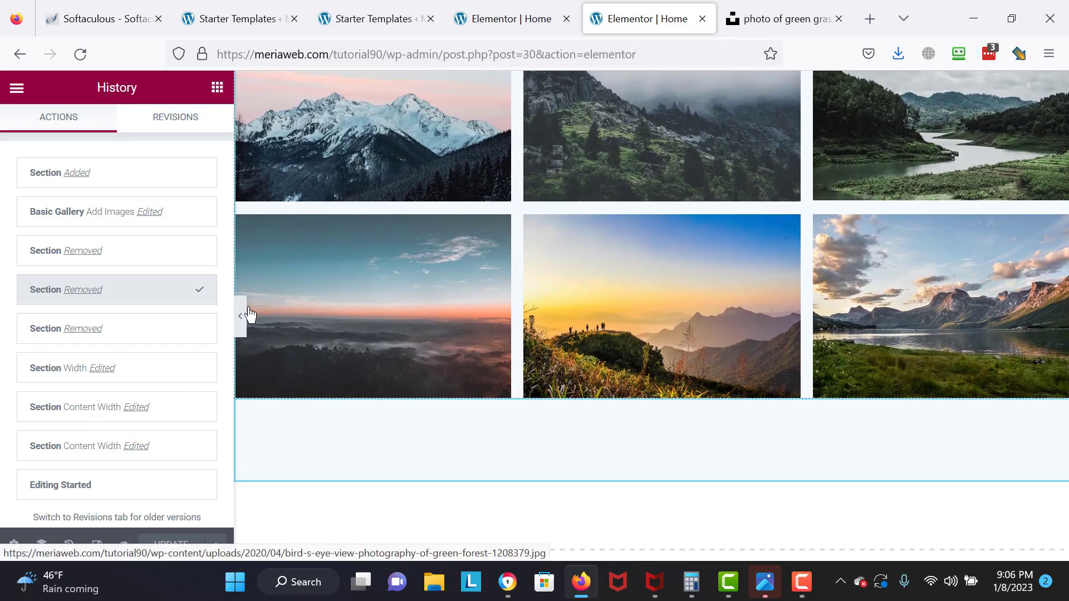
click(240, 317)
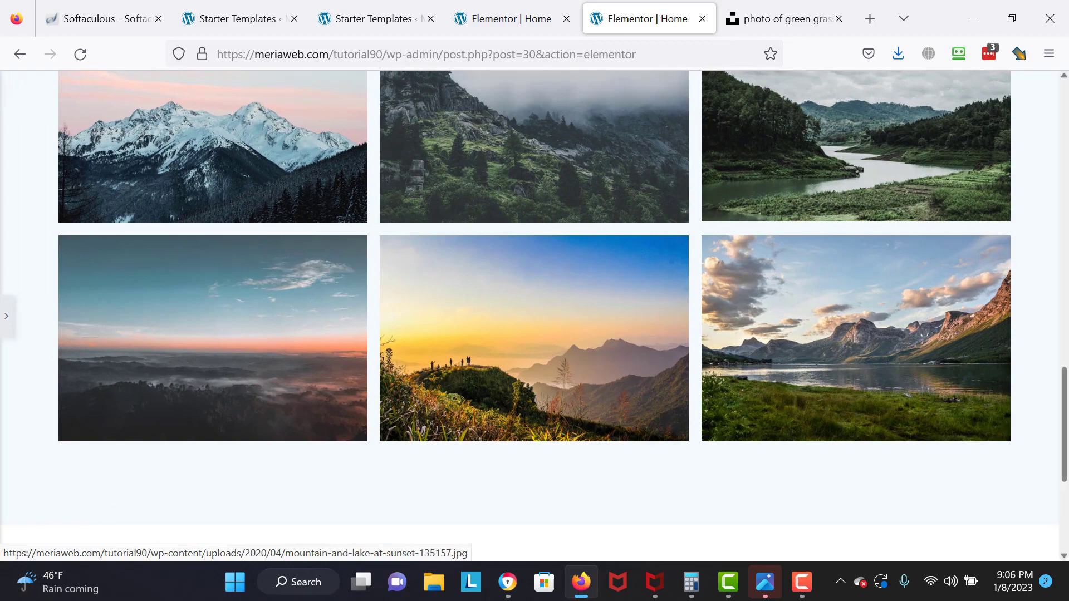
drag(1064, 414, 1064, 390)
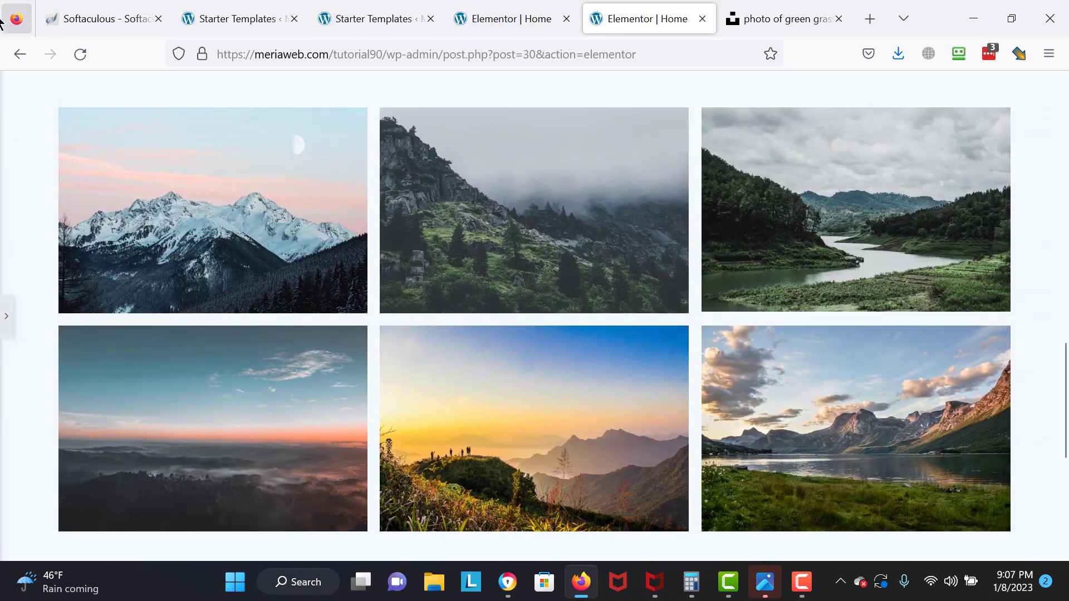
click(6, 316)
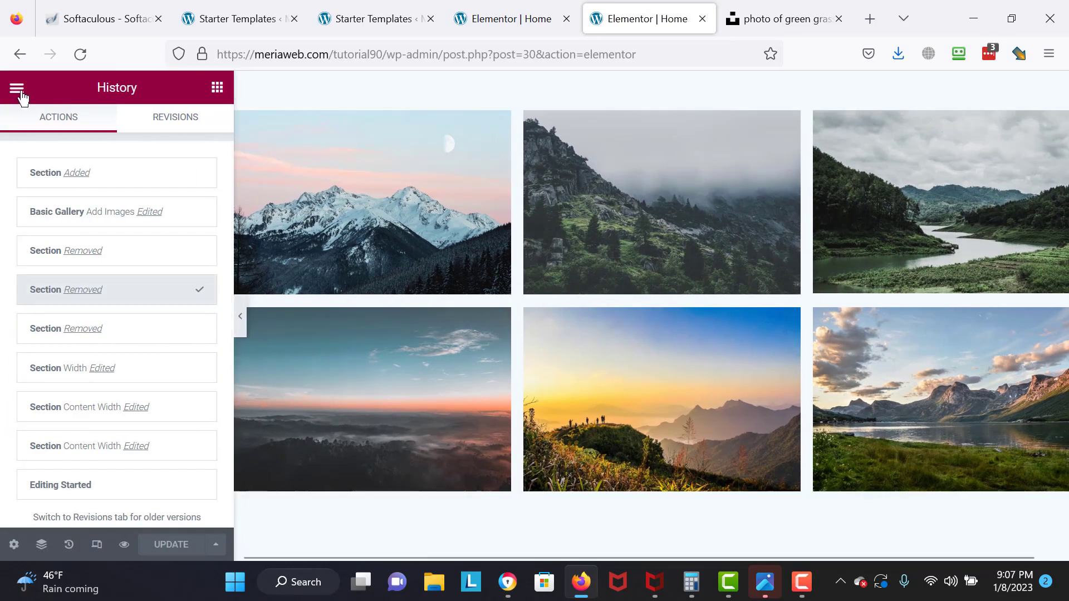
- Hide the side panel to preview the page full width and scroll through the layout
click(17, 90)
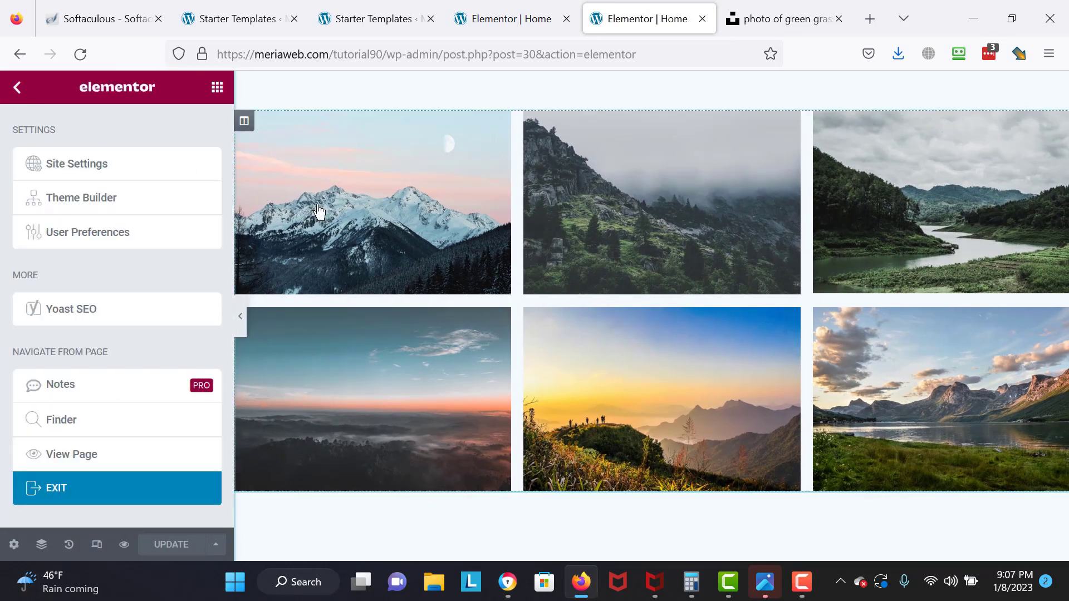
click(240, 320)
drag(495, 387, 501, 281)
drag(1065, 395, 1066, 490)
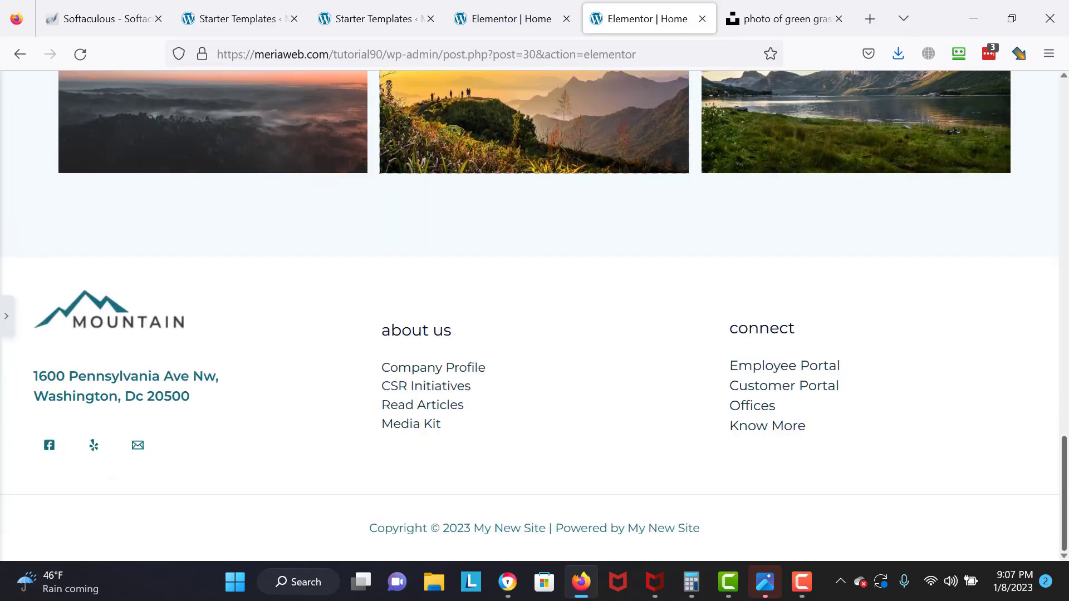
scroll(573, 201, up, 10)
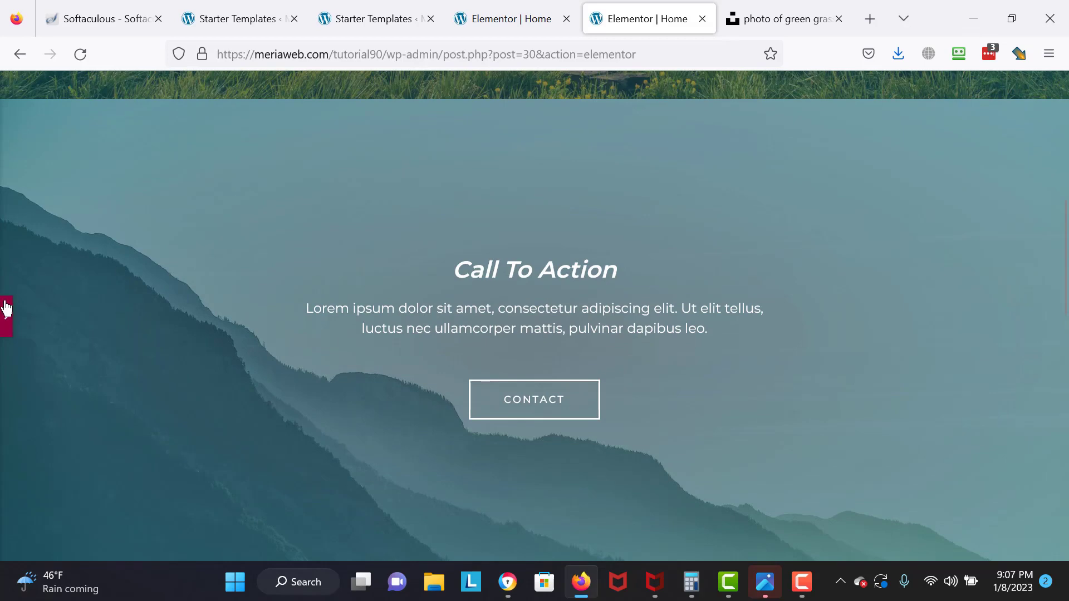
click(6, 308)
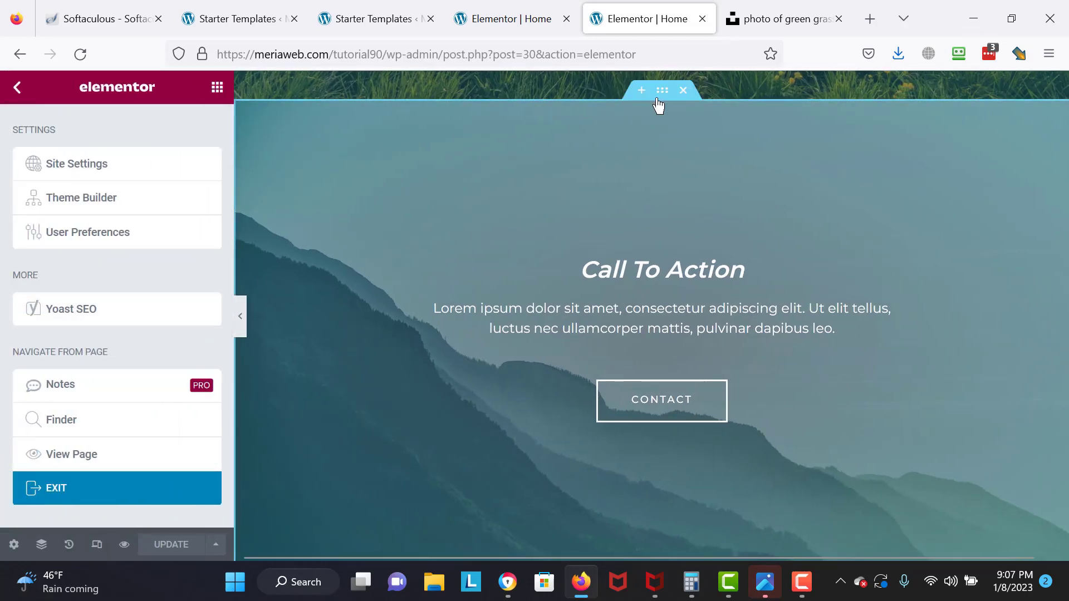
- Drag the Call To Action section by its move handle to below the six-photo gallery
drag(657, 95, 669, 285)
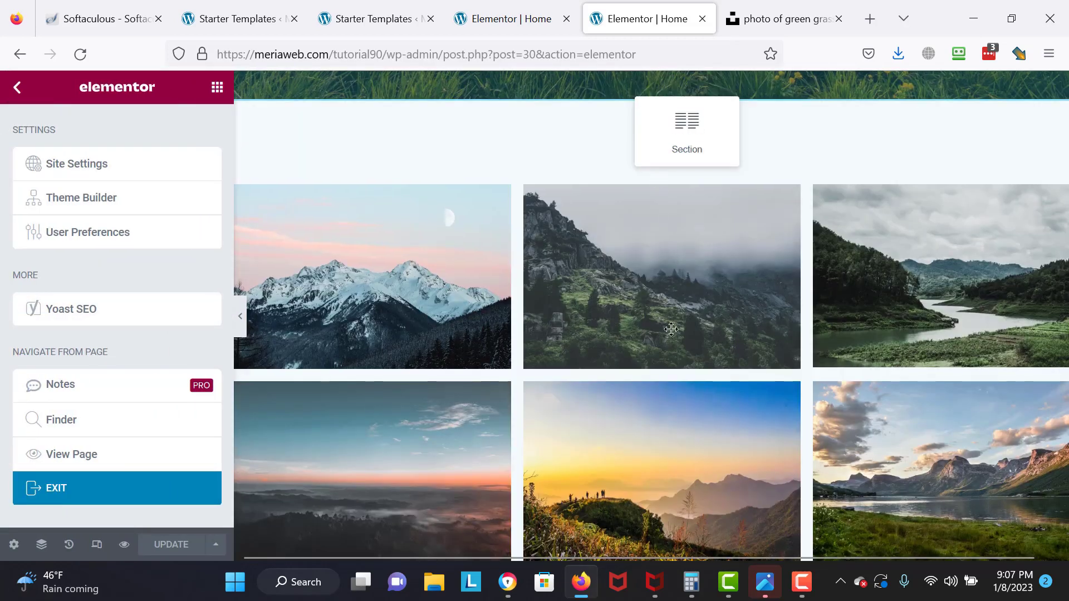
drag(658, 231, 657, 232)
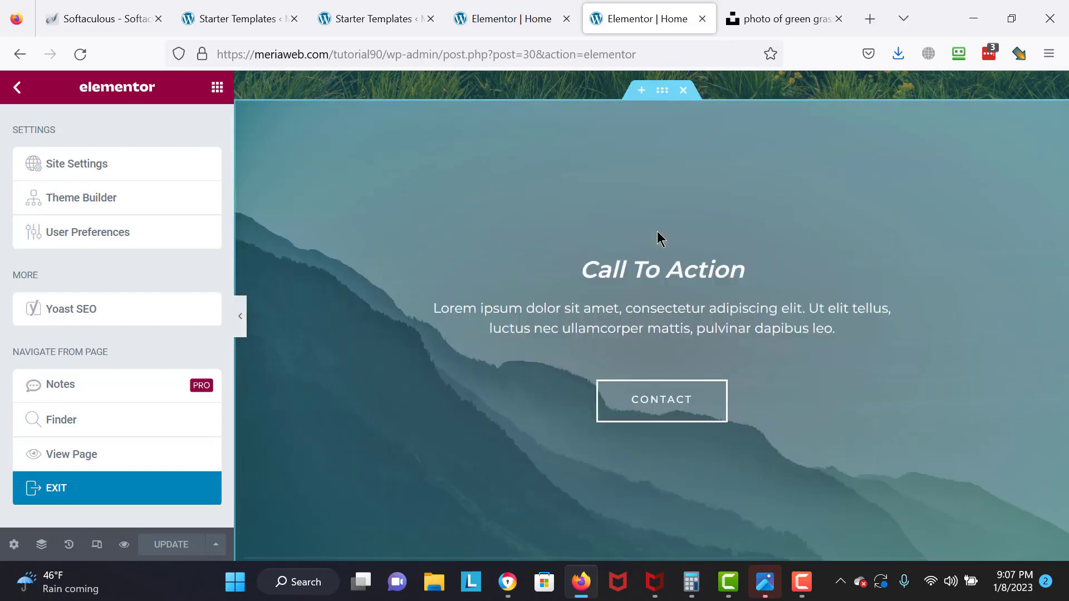
drag(663, 95, 675, 545)
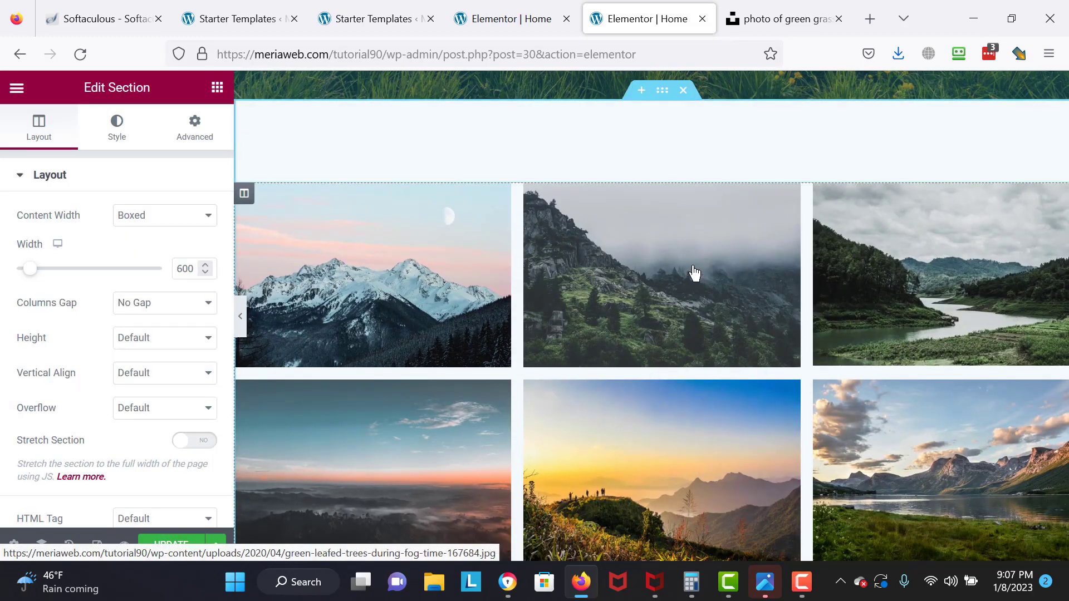
scroll(657, 109, up, 1)
scroll(657, 111, up, 5)
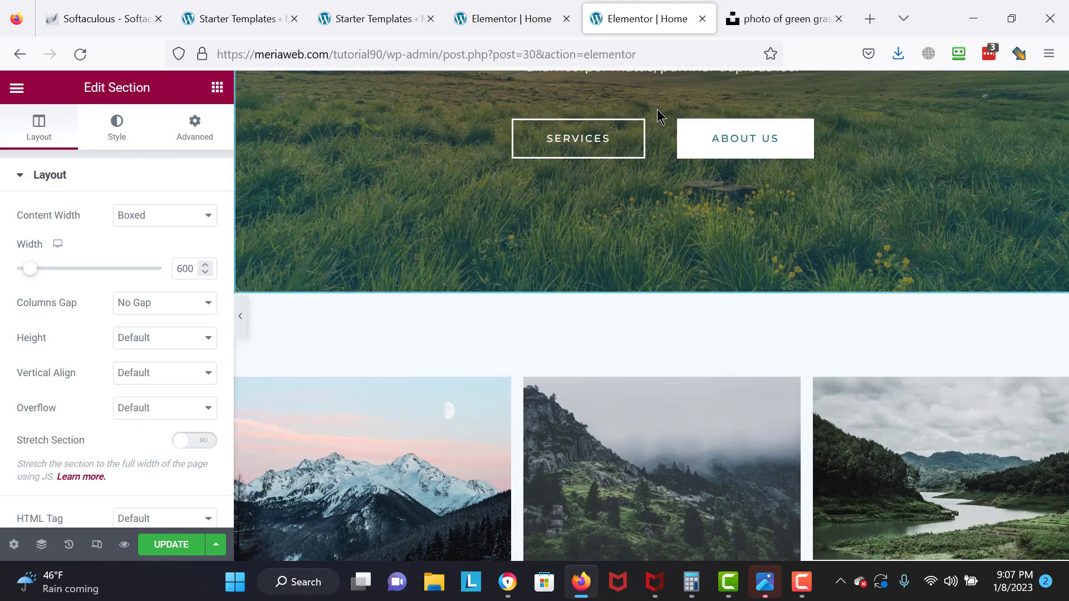
scroll(657, 110, down, 8)
scroll(657, 109, down, 10)
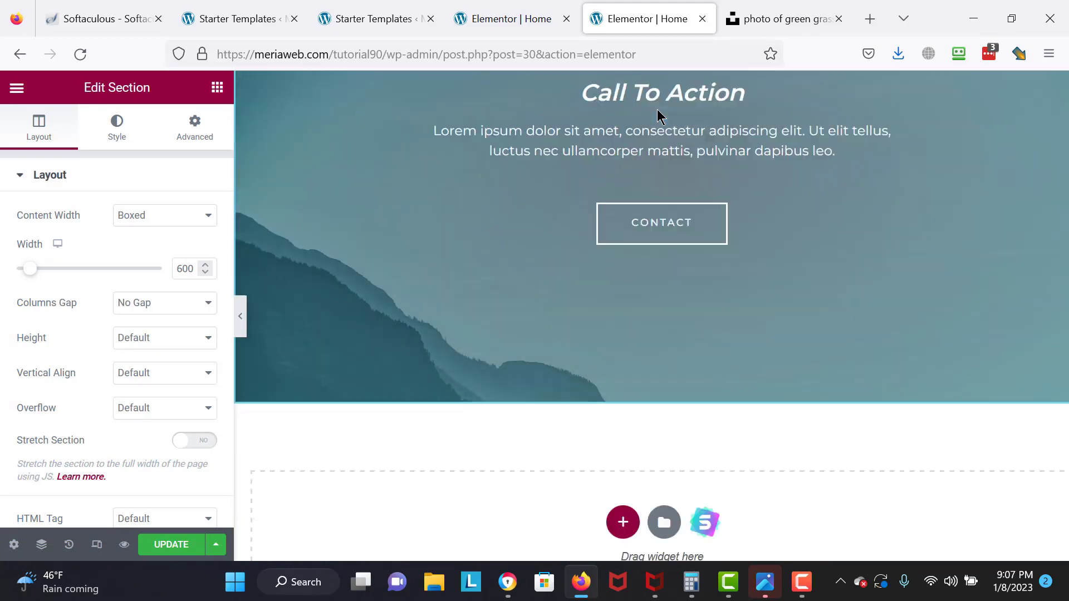
scroll(657, 109, up, 7)
scroll(657, 111, down, 6)
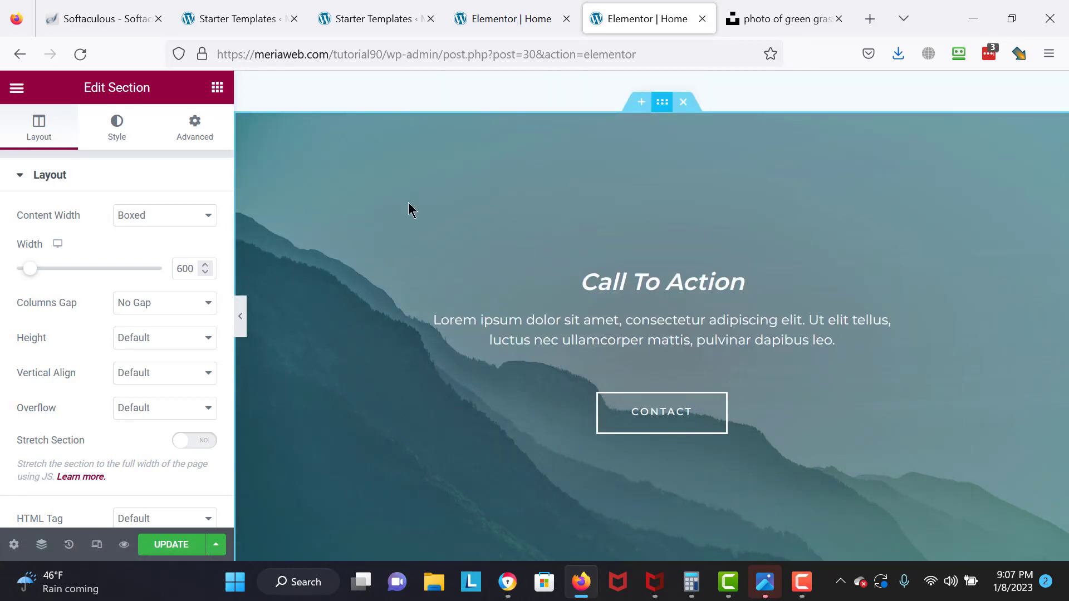
- Set the Call To Action section's Style background to the misty sunset forest photo from the Media Library
click(102, 134)
click(157, 403)
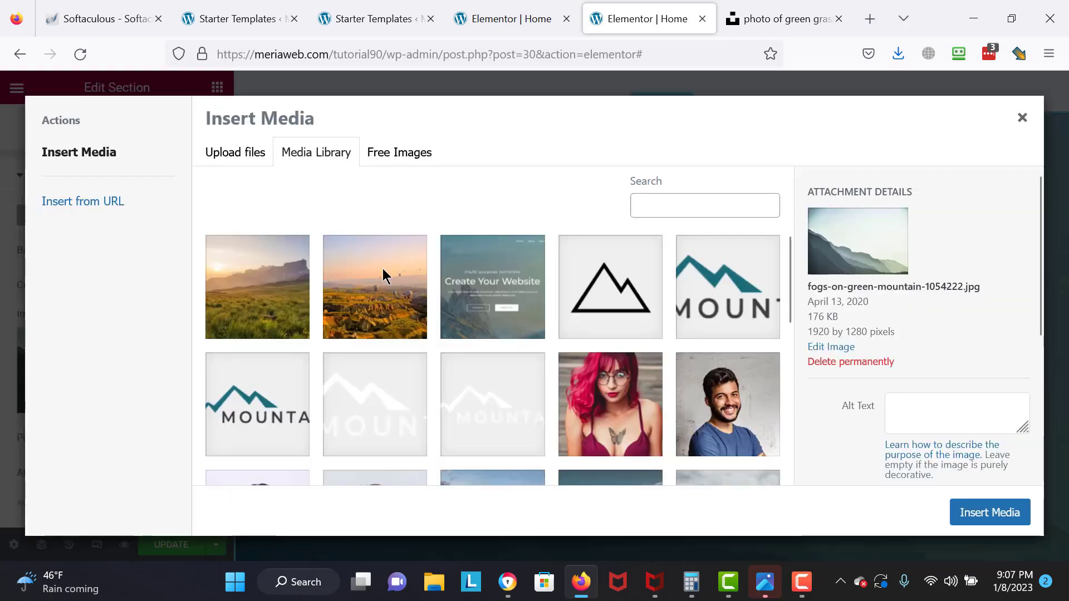
scroll(791, 345, down, 4)
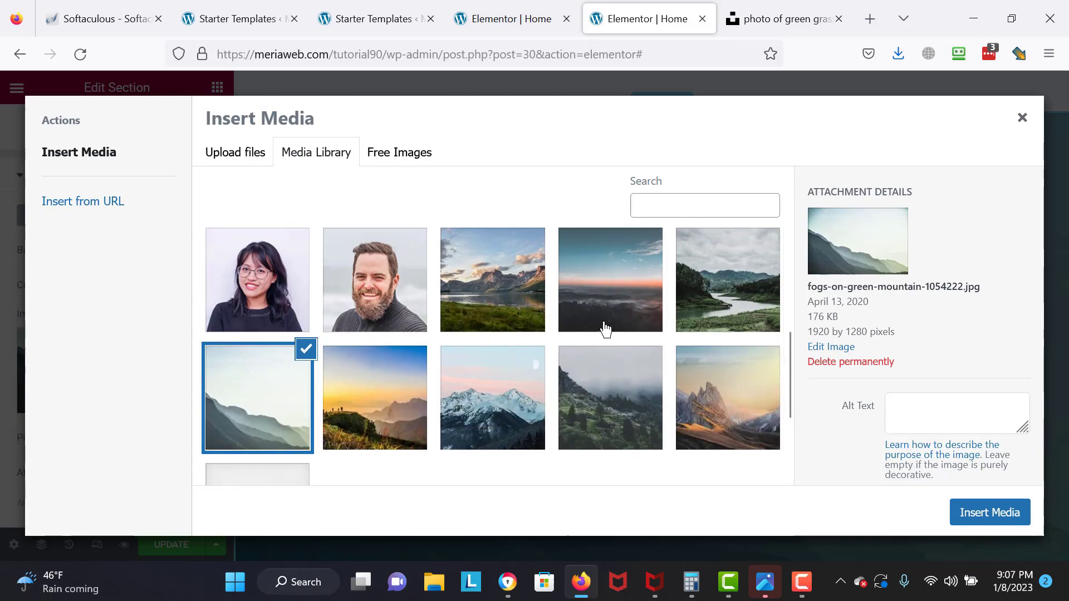
click(610, 323)
click(957, 510)
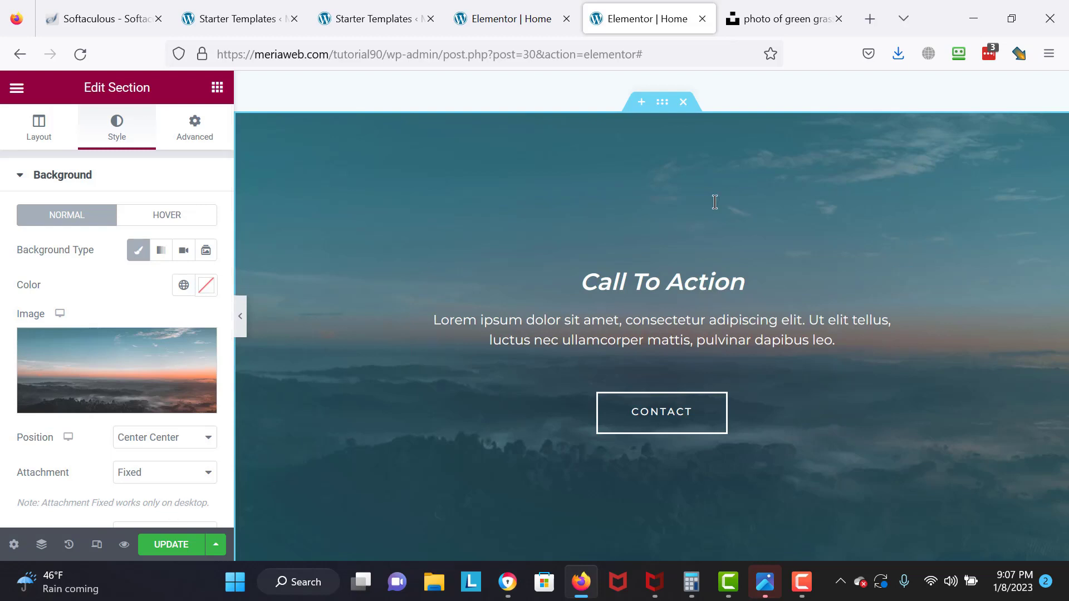
- Retype the 'Call To Action' heading as 'Create Your Dream Website Today!', correcting typos along the way
triple_click(677, 283)
key(BackSpace)
text(C)
key(Return)
text(re)
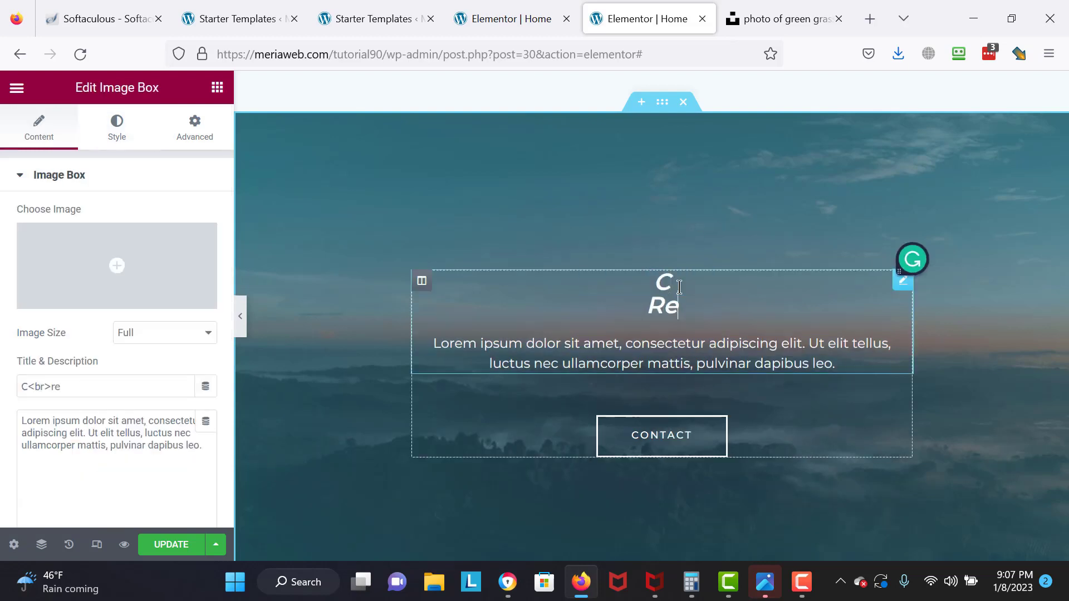
key(BackSpace)
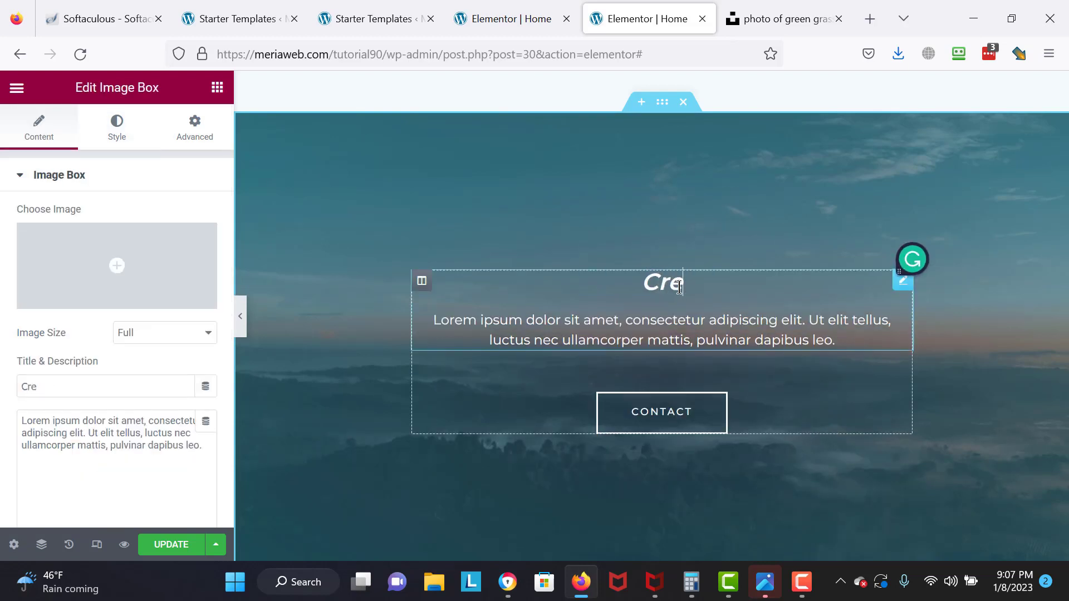
text(ate Yuor)
key(BackSpace)
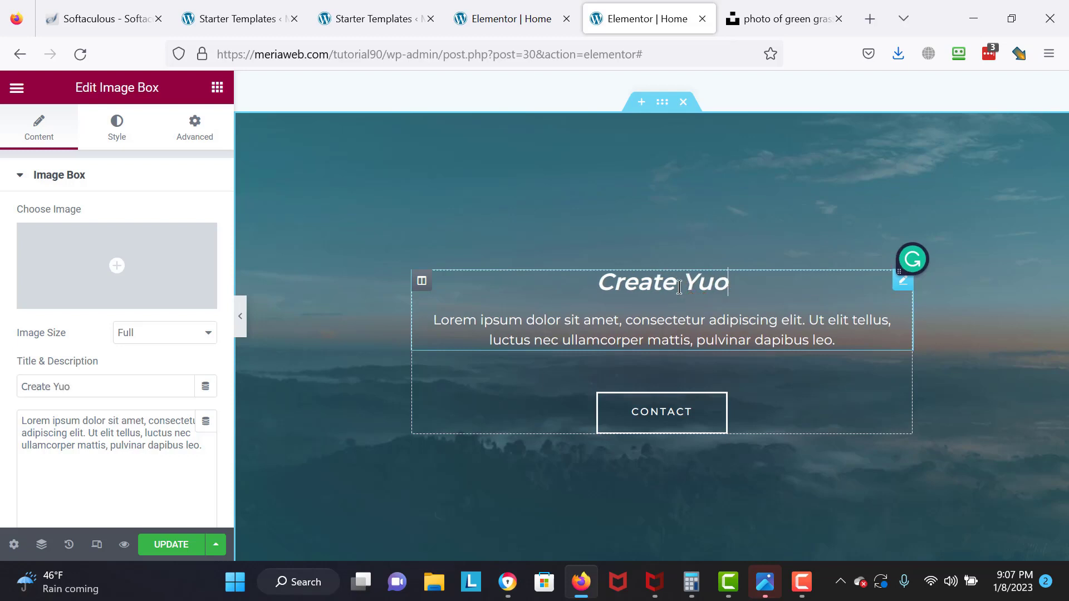
key(BackSpace)
key(BackSpace)
text(our Dream Wesbite)
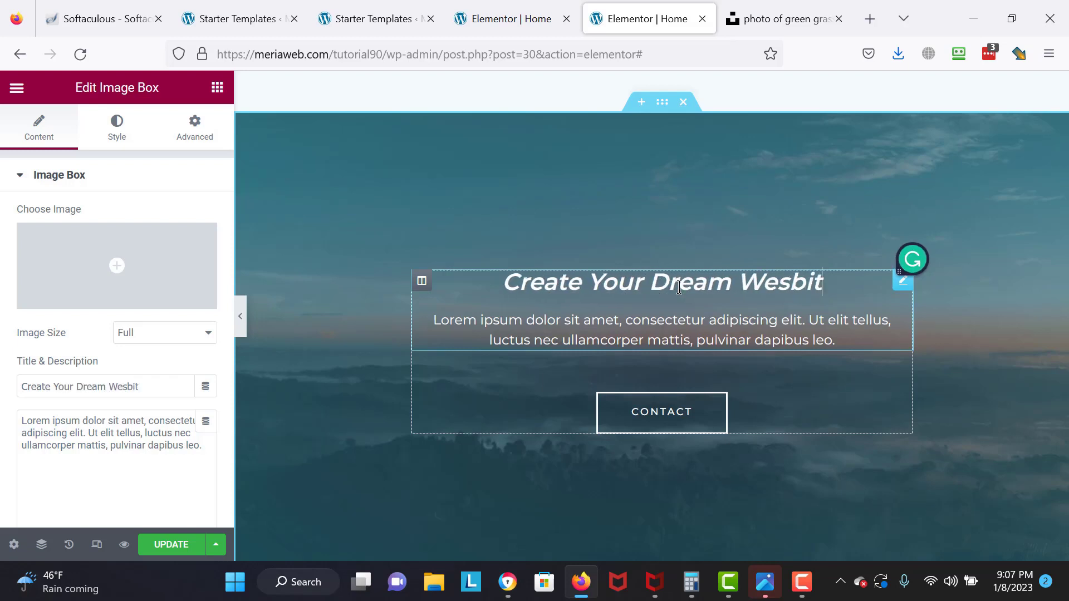
key(BackSpace)
key(BackSpace)
key(BackSpace)
key(BackSpace)
key(BackSpace)
text(bs)
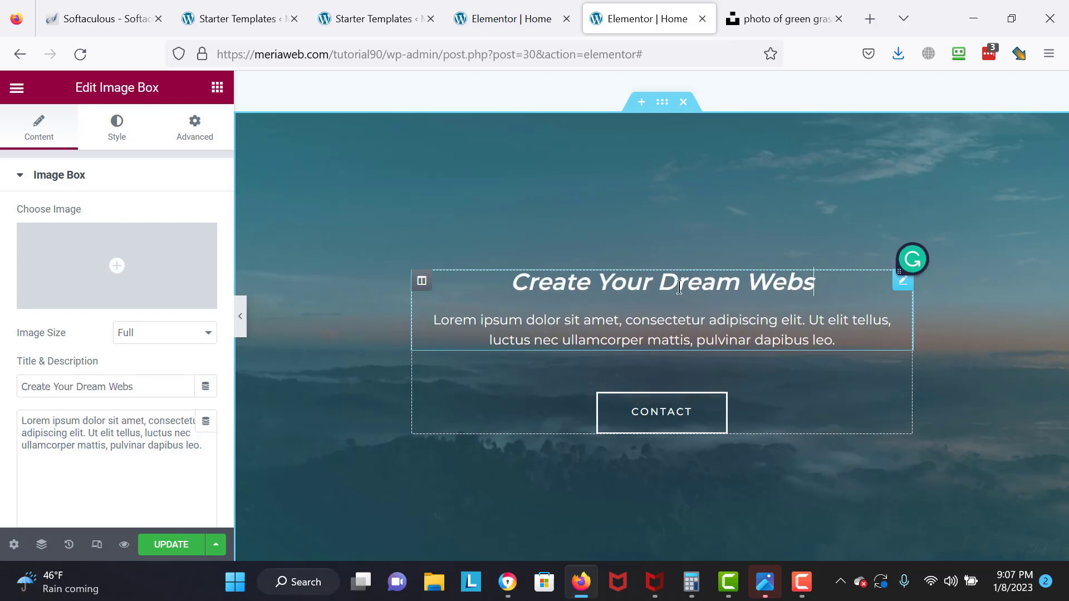
text(ite Today!)
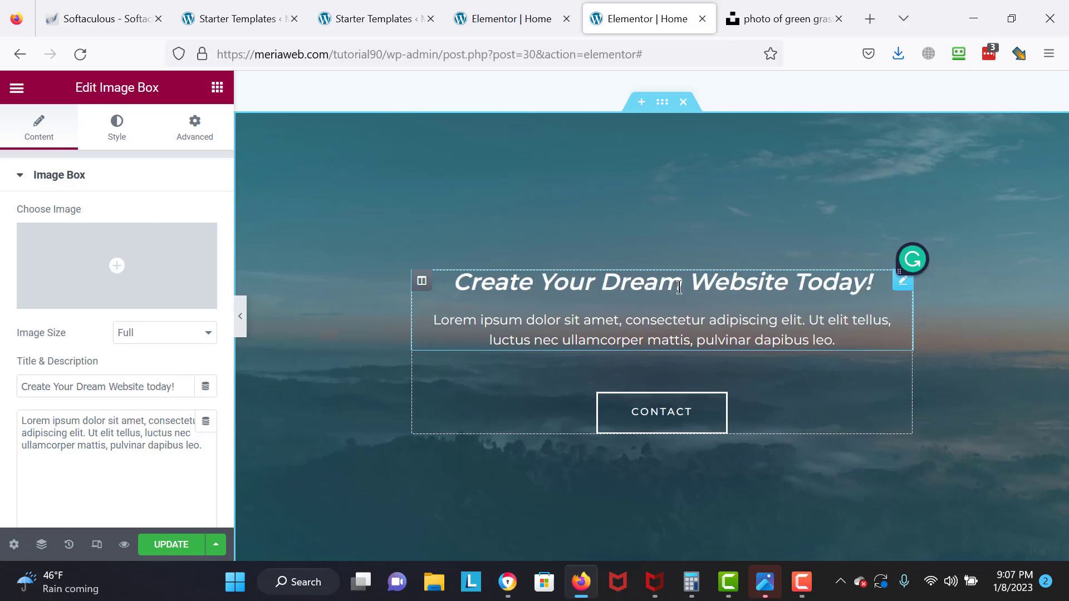
key(Return)
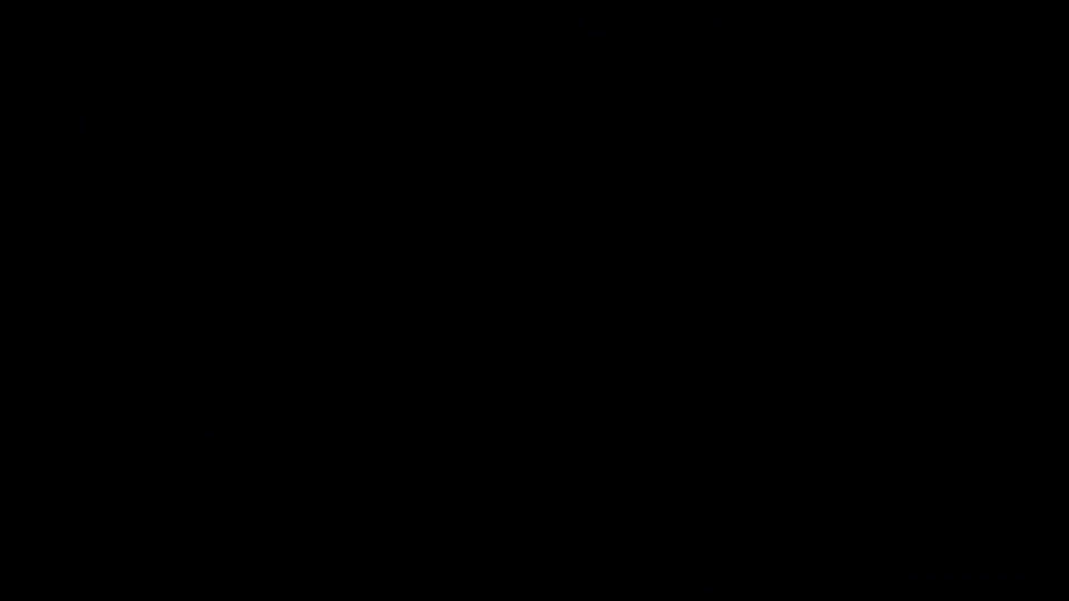